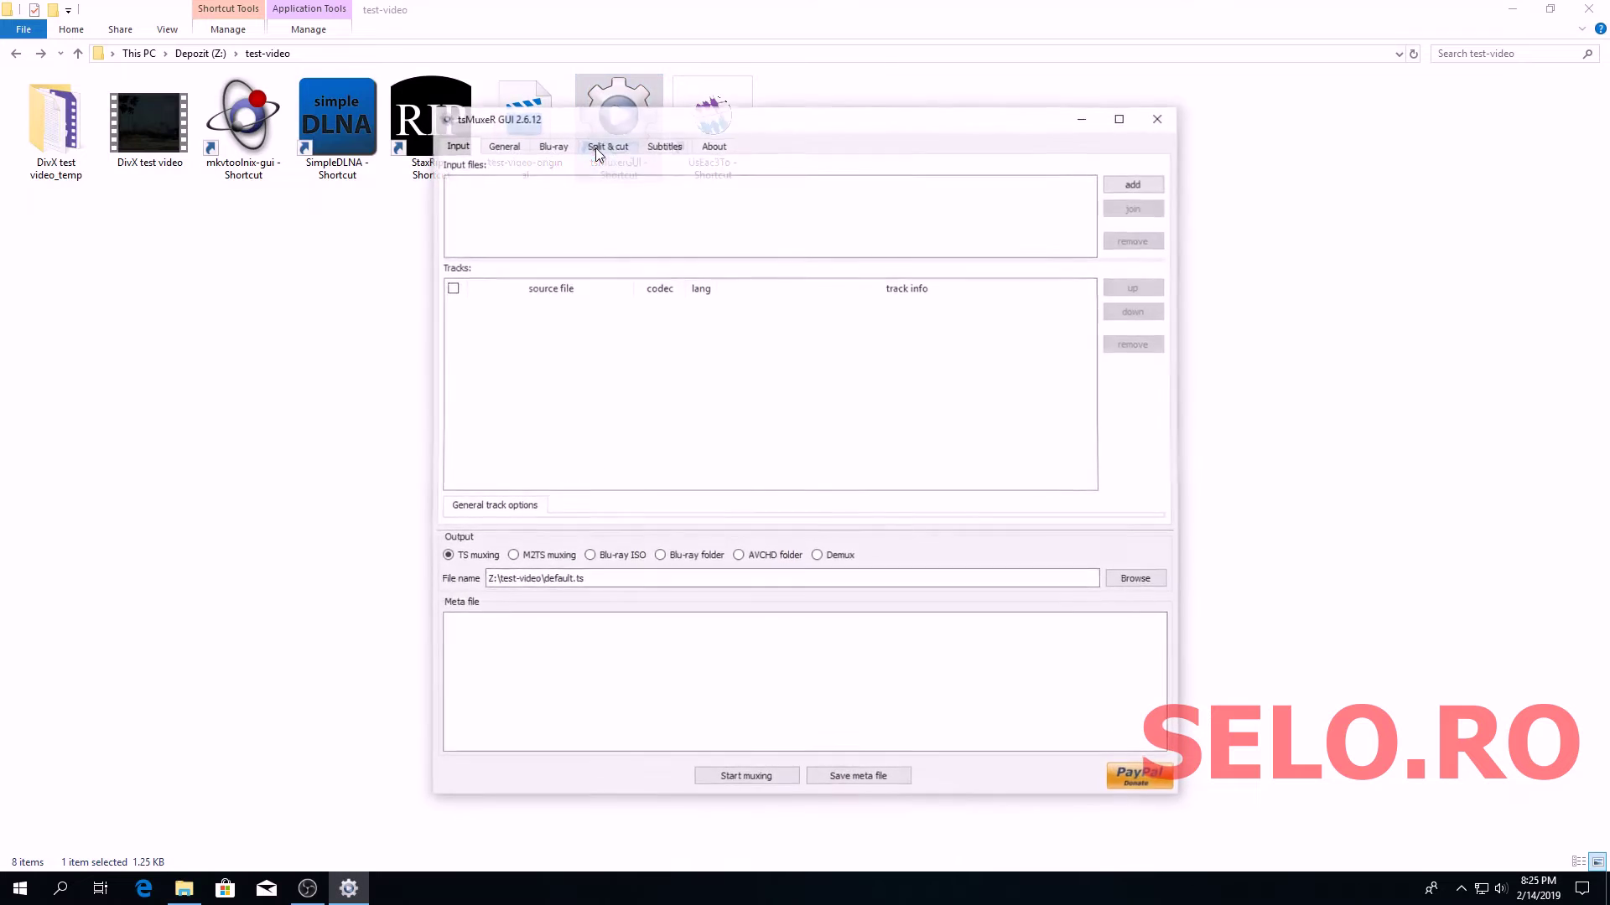
Load test-video-original.mkv into tsMuxeR and leave only the DTS-HD audio track checked
left_click_drag(658, 121, 826, 123)
left_click_drag(524, 126, 749, 354)
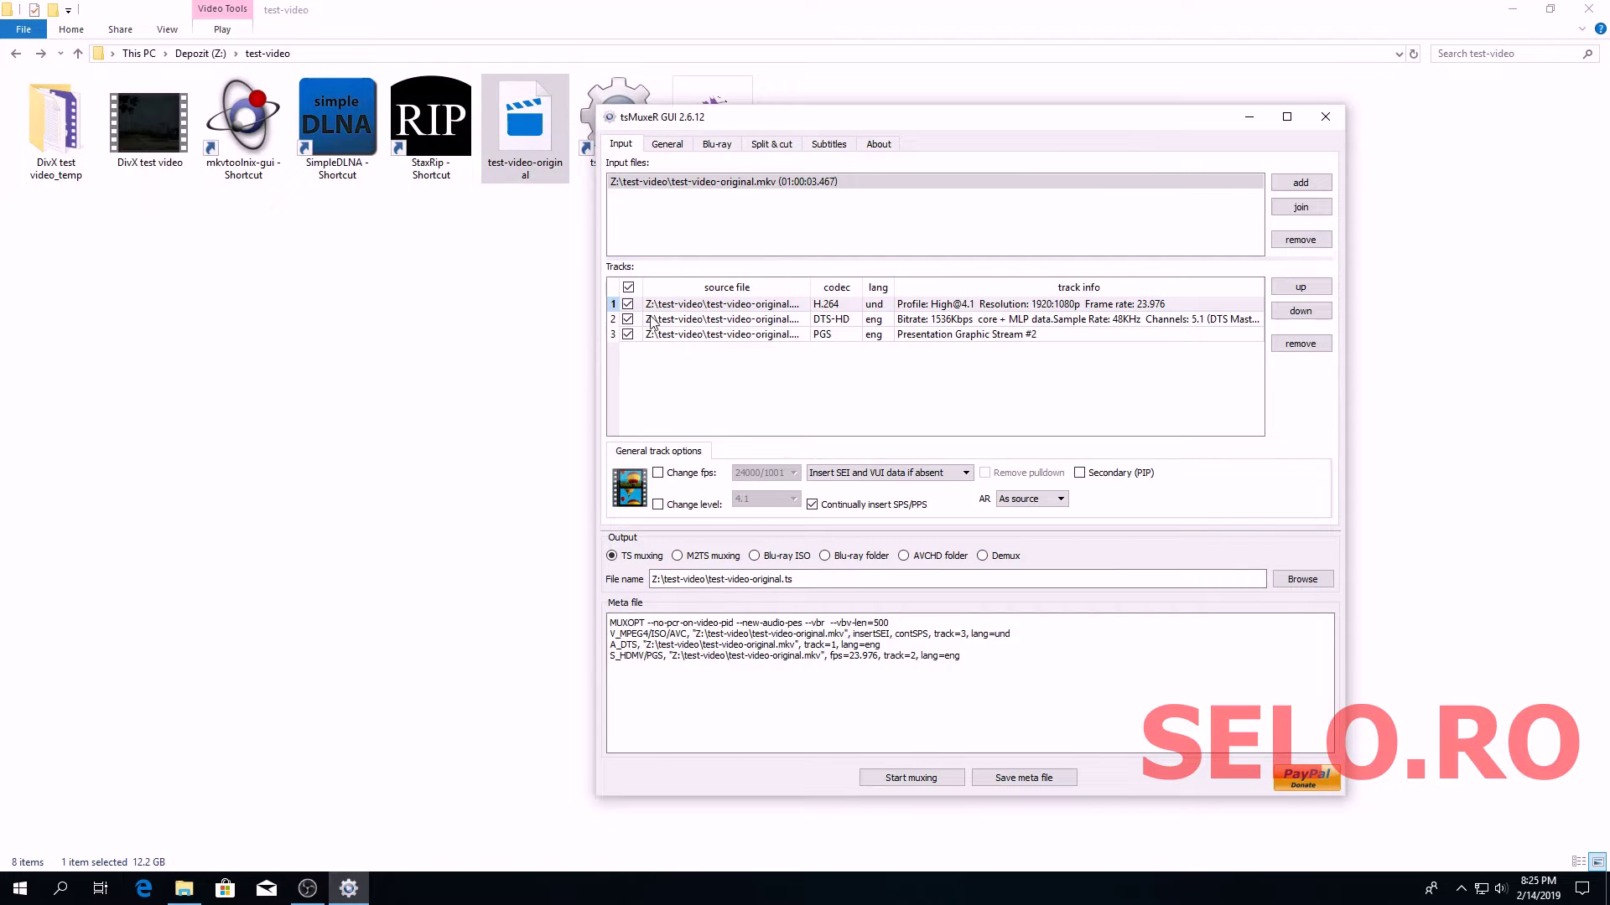
left_click(628, 287)
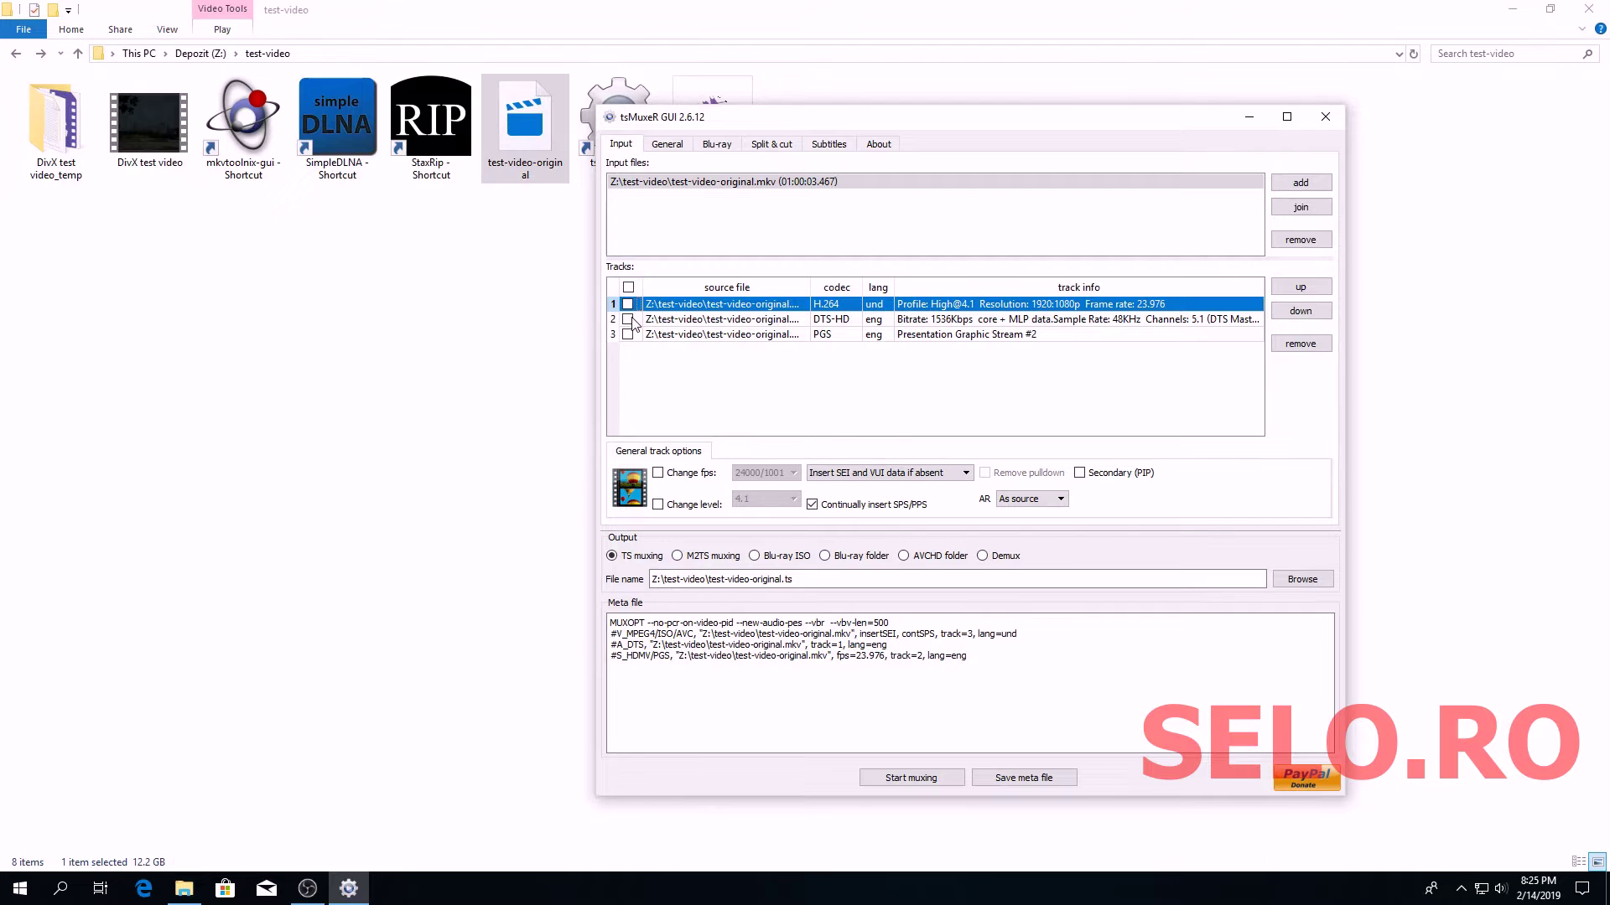
left_click(627, 320)
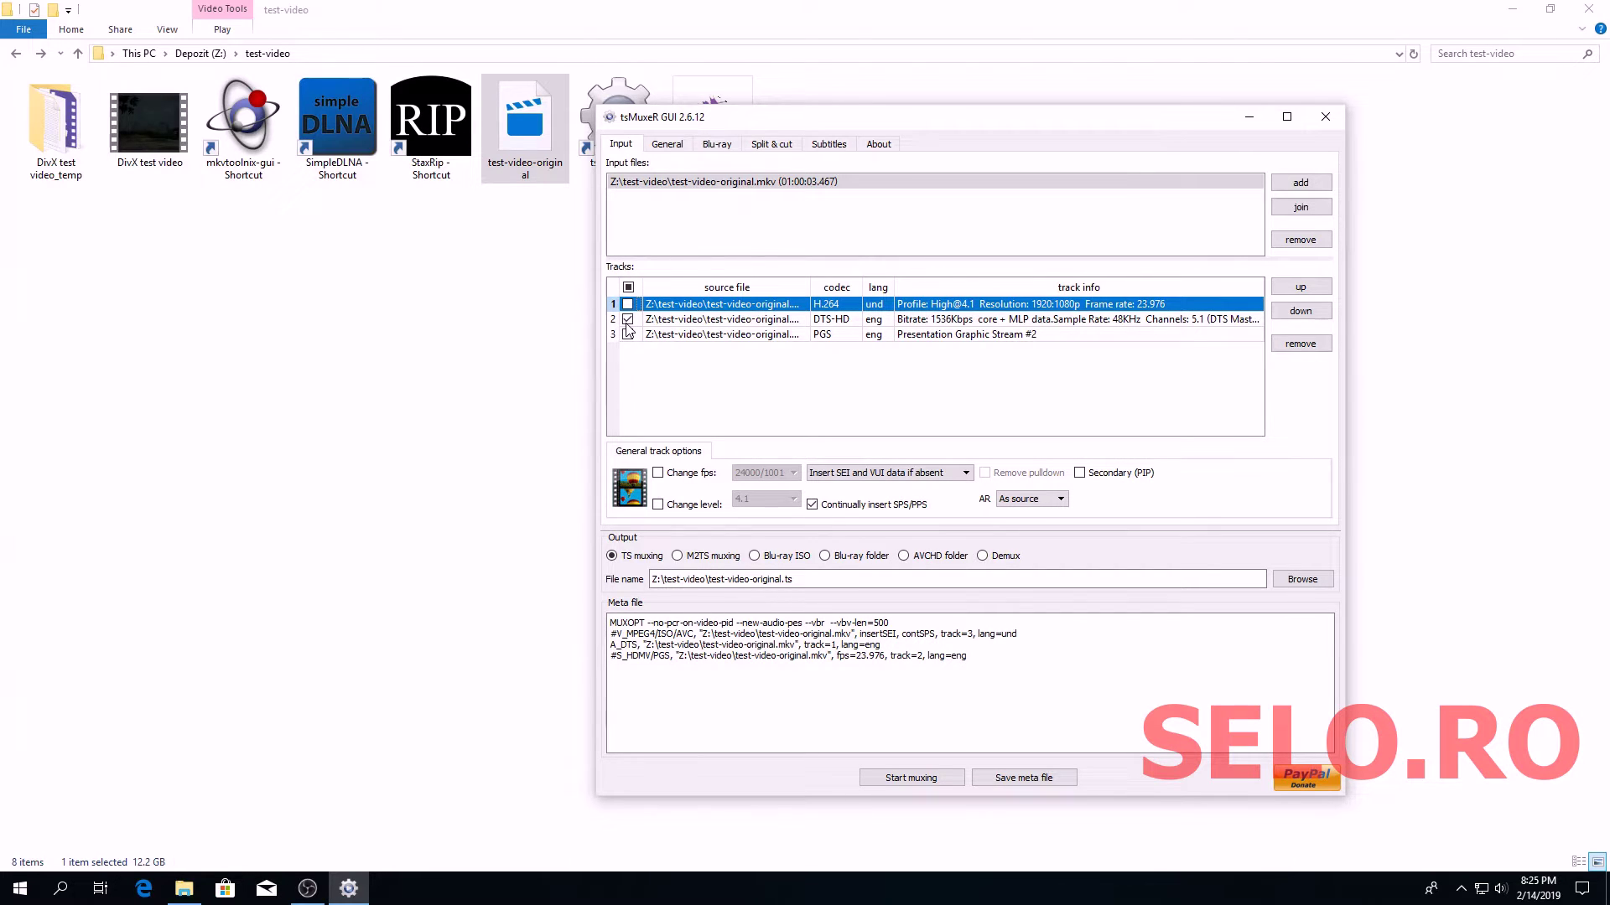
Demux the checked DTS-HD track into Z:\test-video\ and minimize tsMuxeR once it finishes
left_click(983, 557)
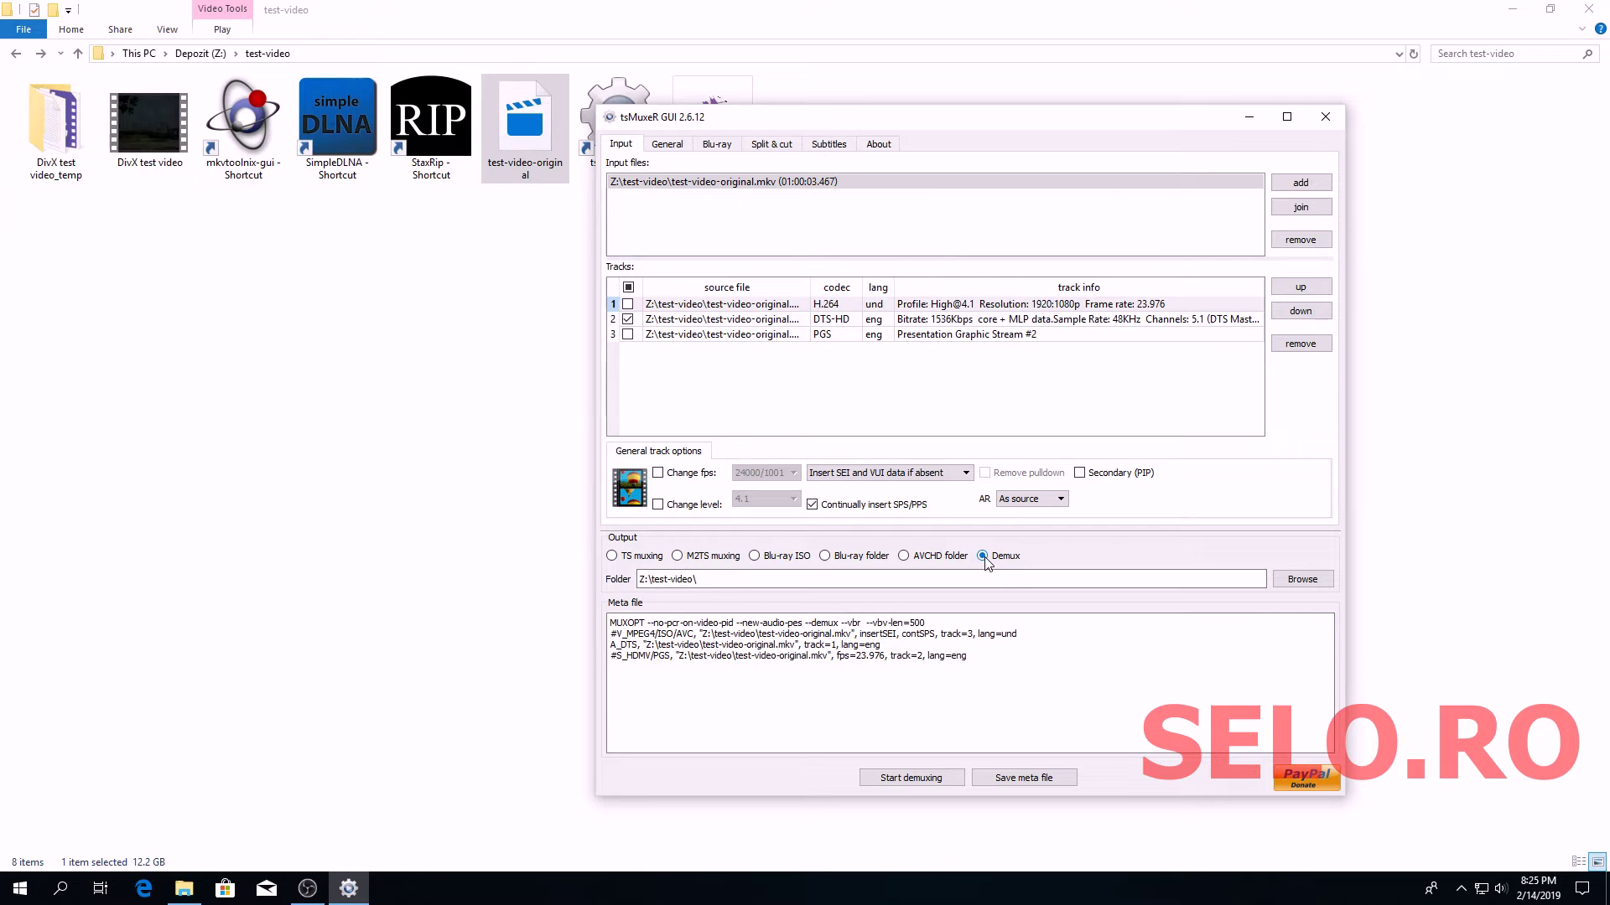
left_click(919, 780)
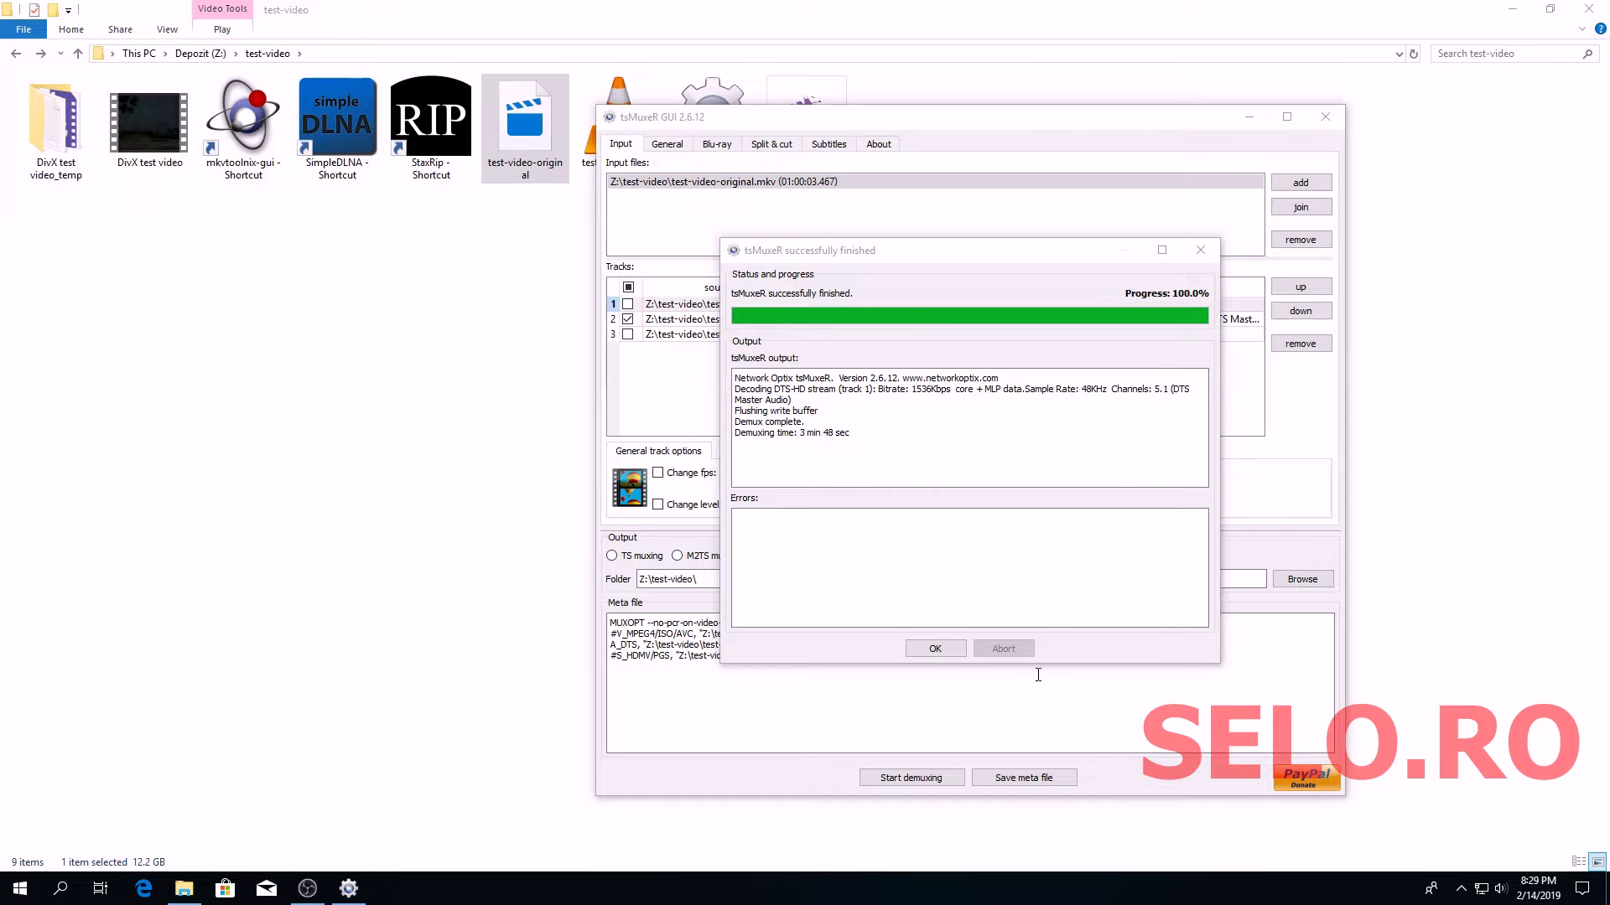
left_click(917, 648)
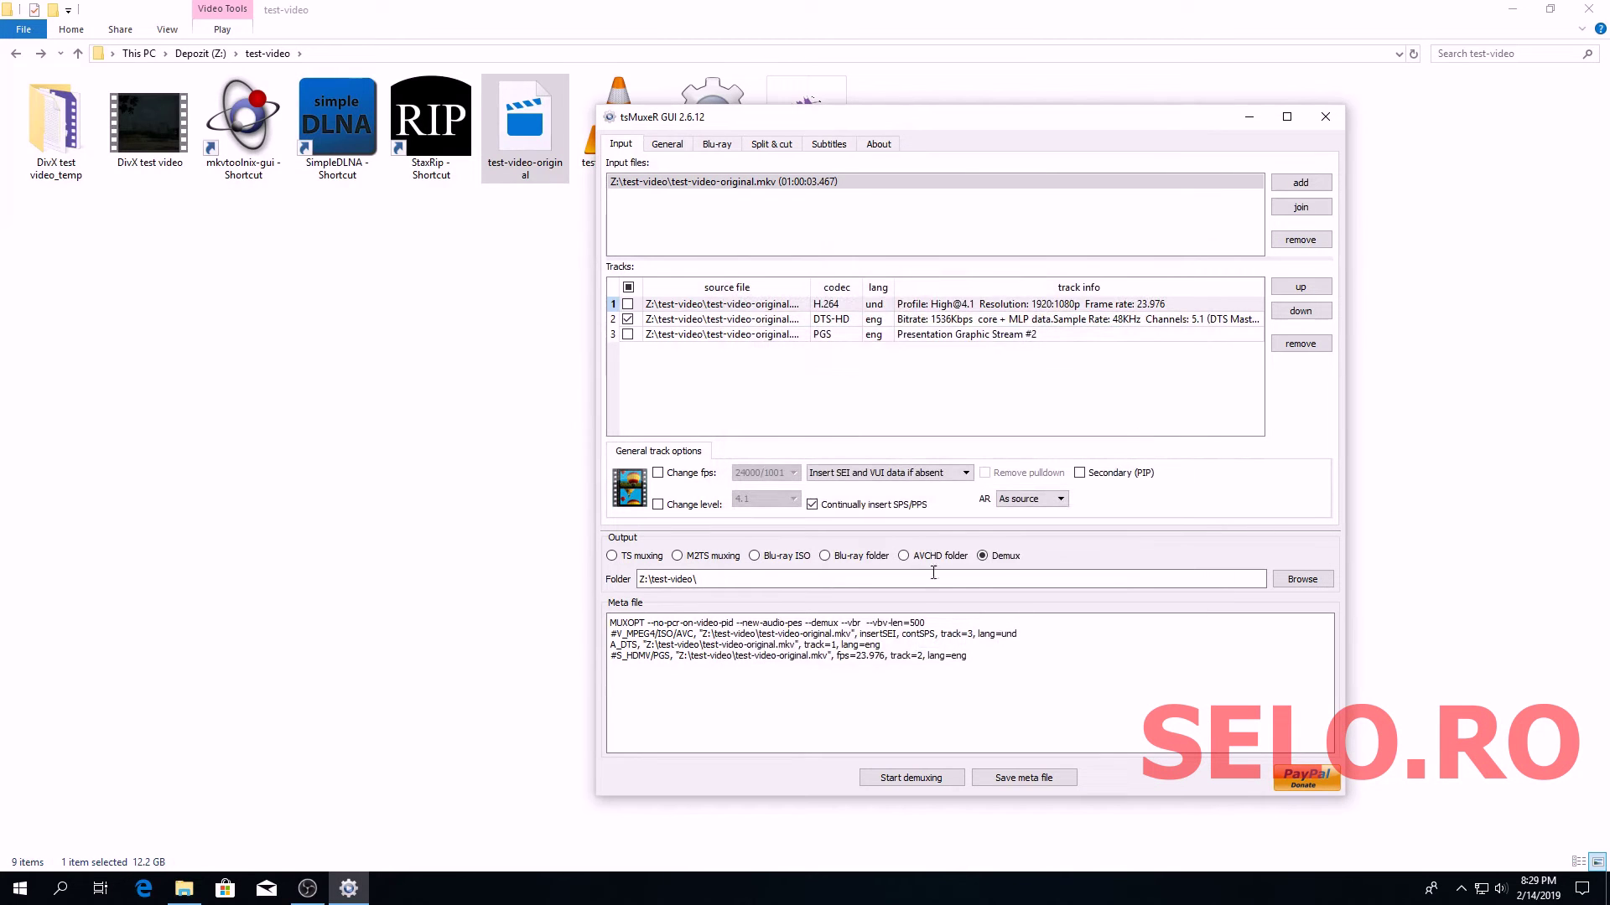
left_click(1247, 118)
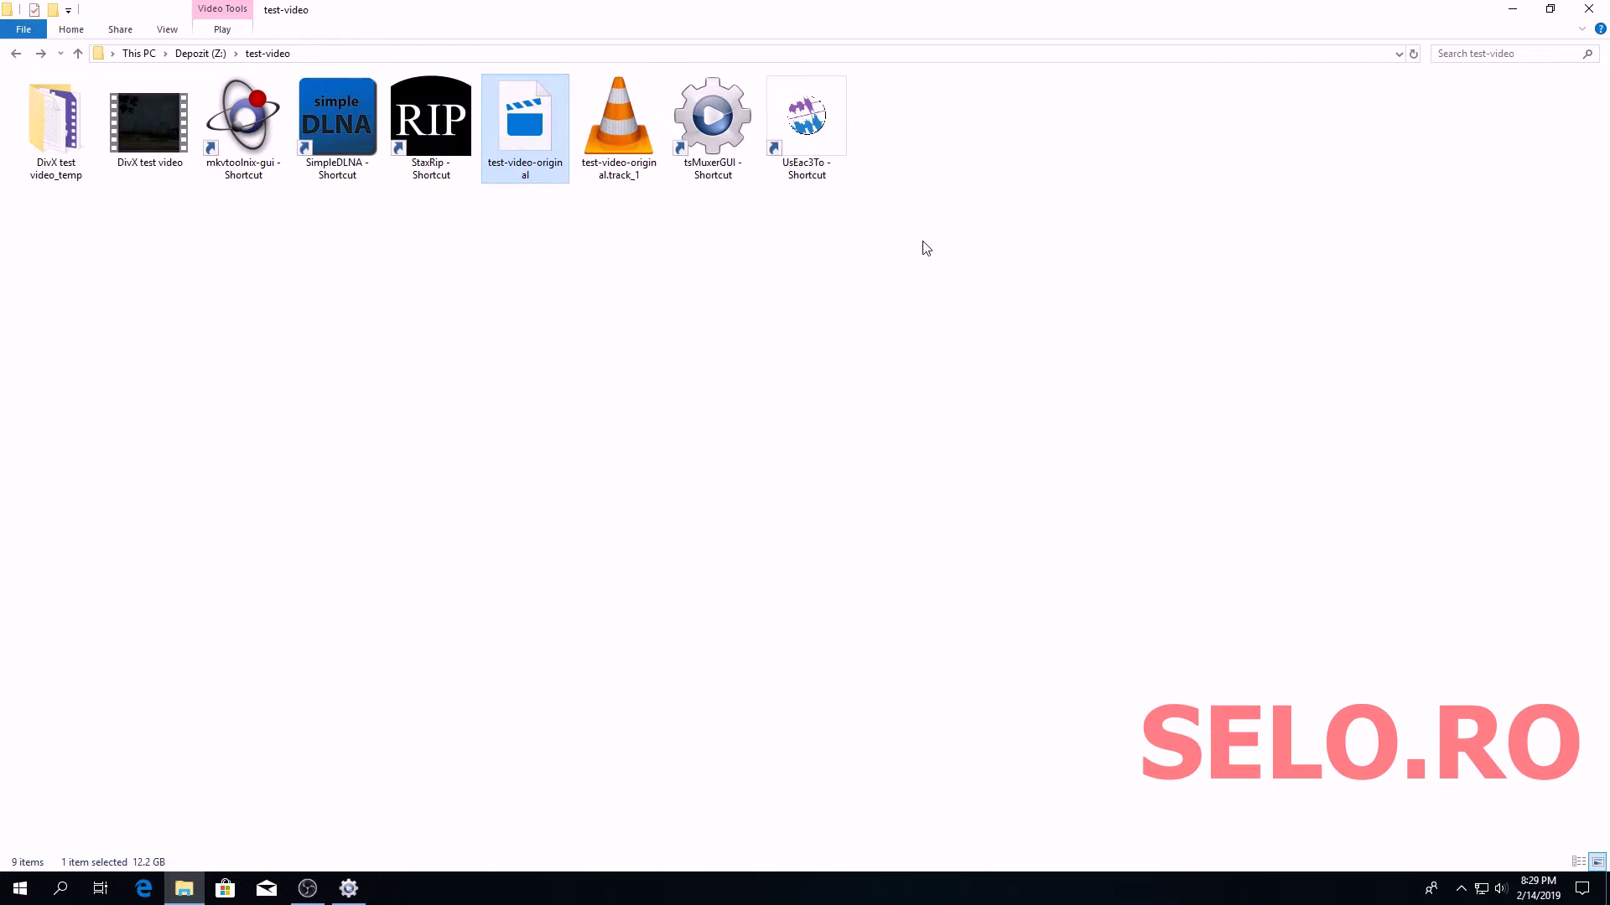
Rename the extracted DTS audio file in the test-video folder as test-video.track_1
left_click(615, 147)
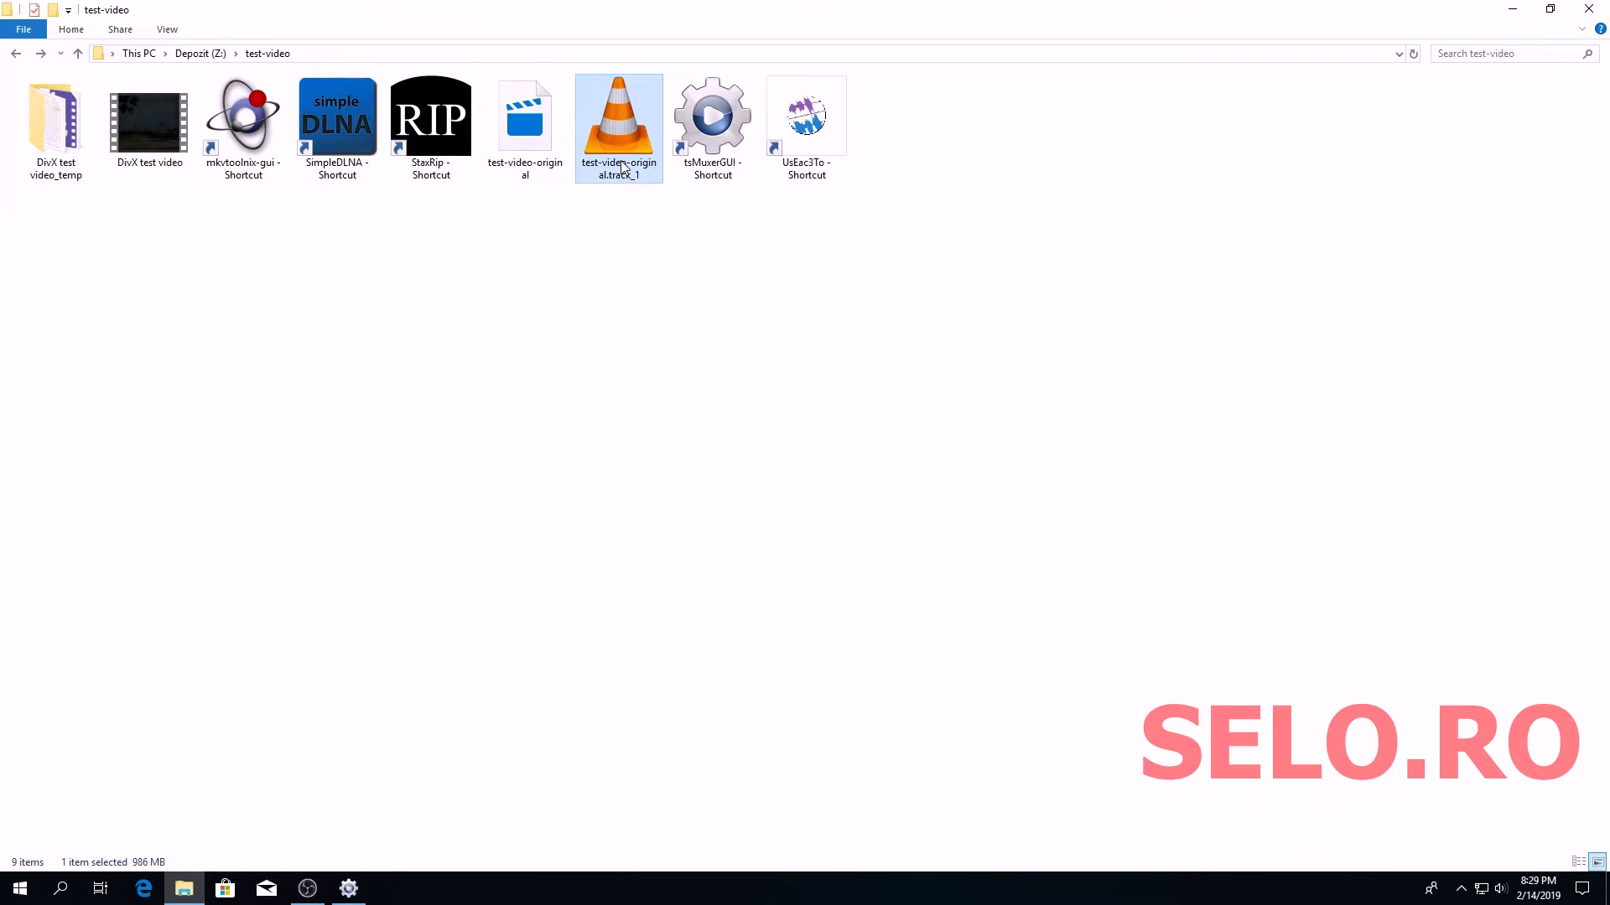
left_click(758, 278)
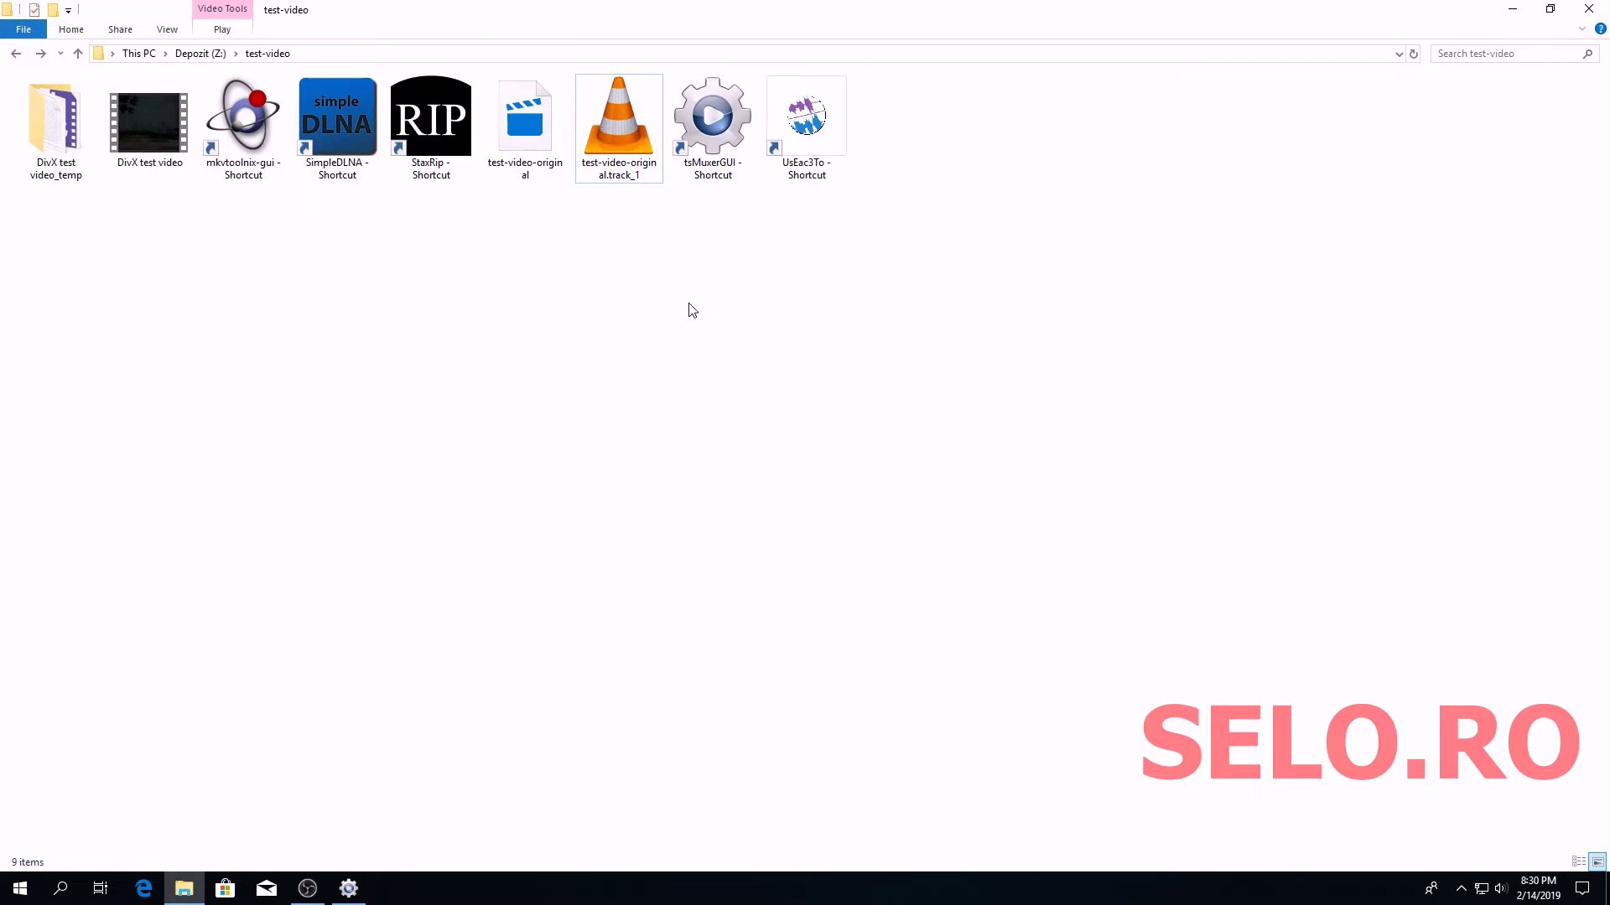
left_click(605, 191)
right_click(608, 180)
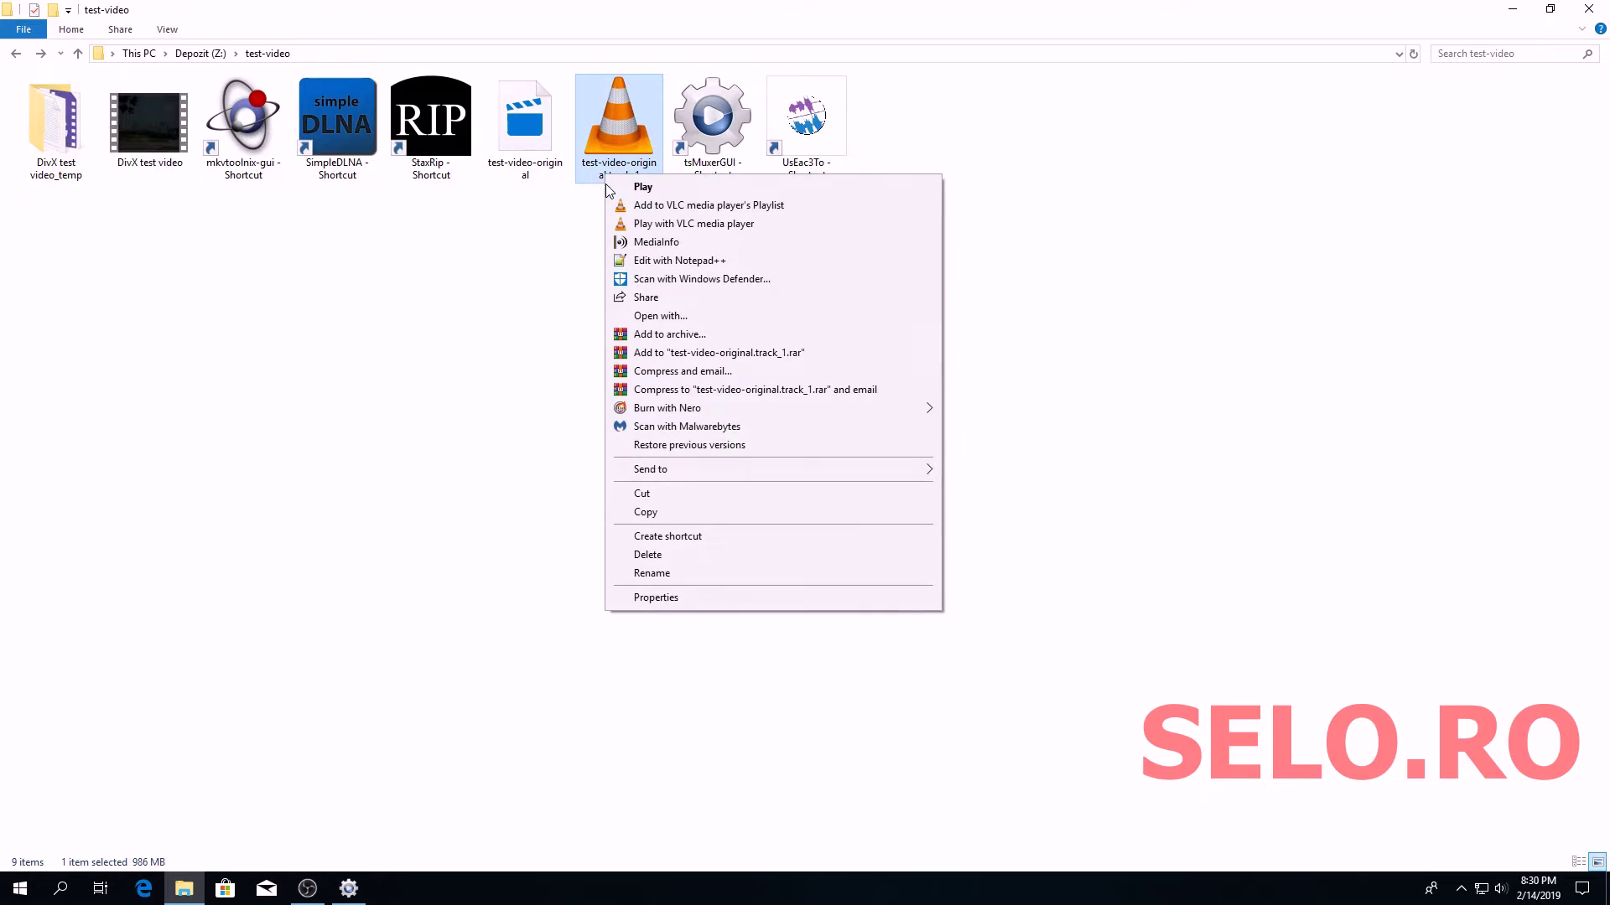
left_click(656, 578)
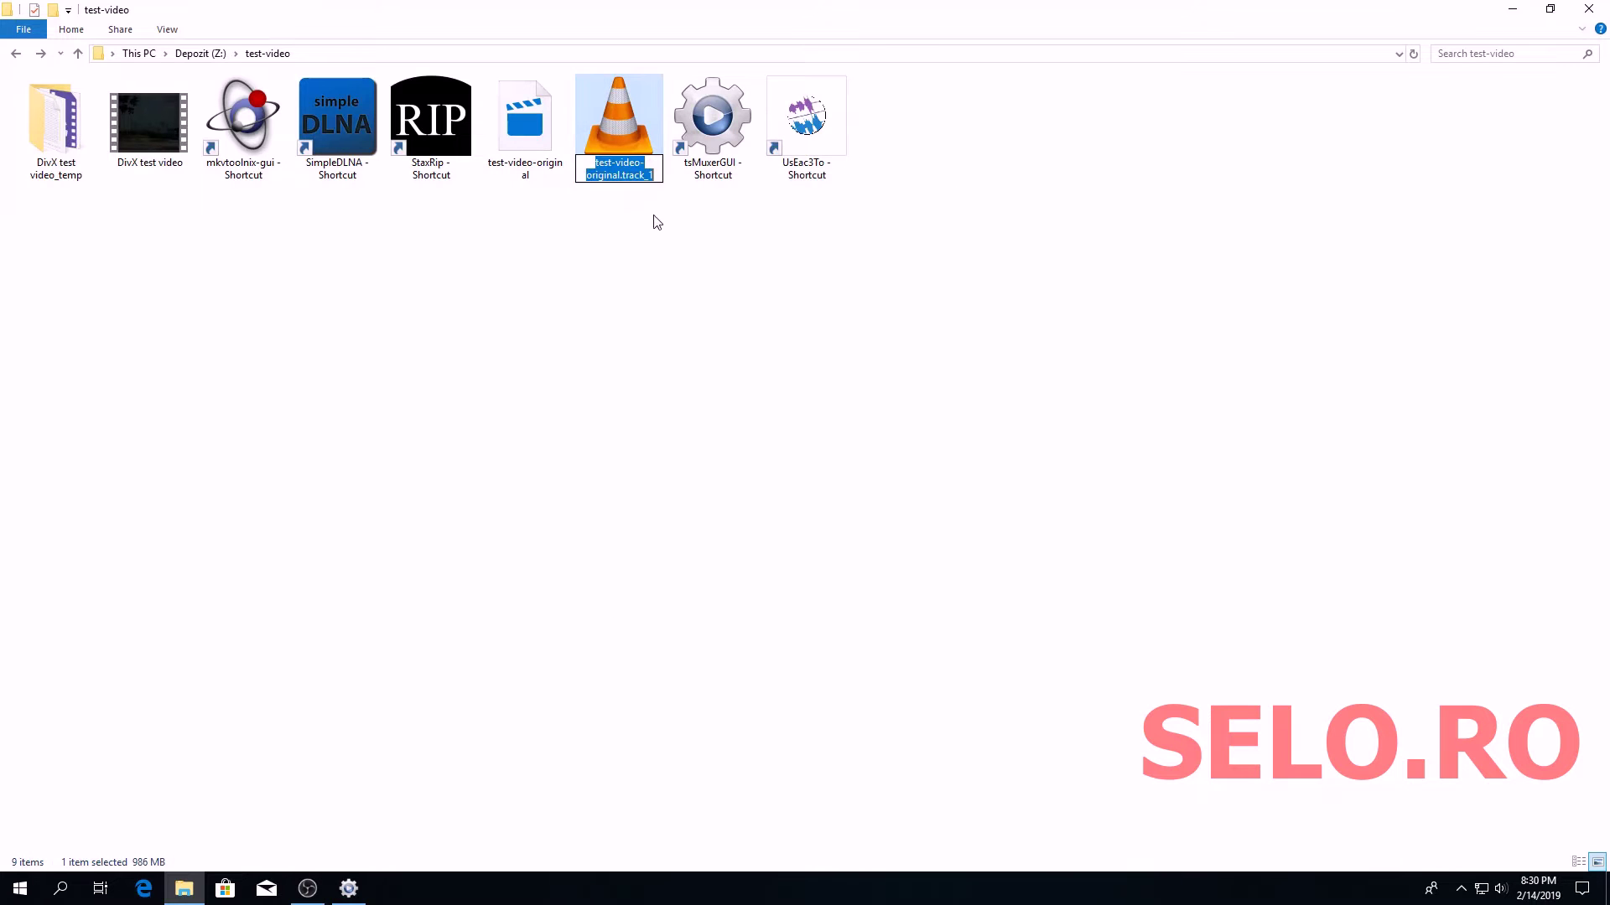
left_click(615, 176)
key("BackSpace")
key("BackSpace")
key("BackSpace")
key("BackSpace")
key("BackSpace")
key("BackSpace")
key("BackSpace")
key("BackSpace")
key("BackSpace")
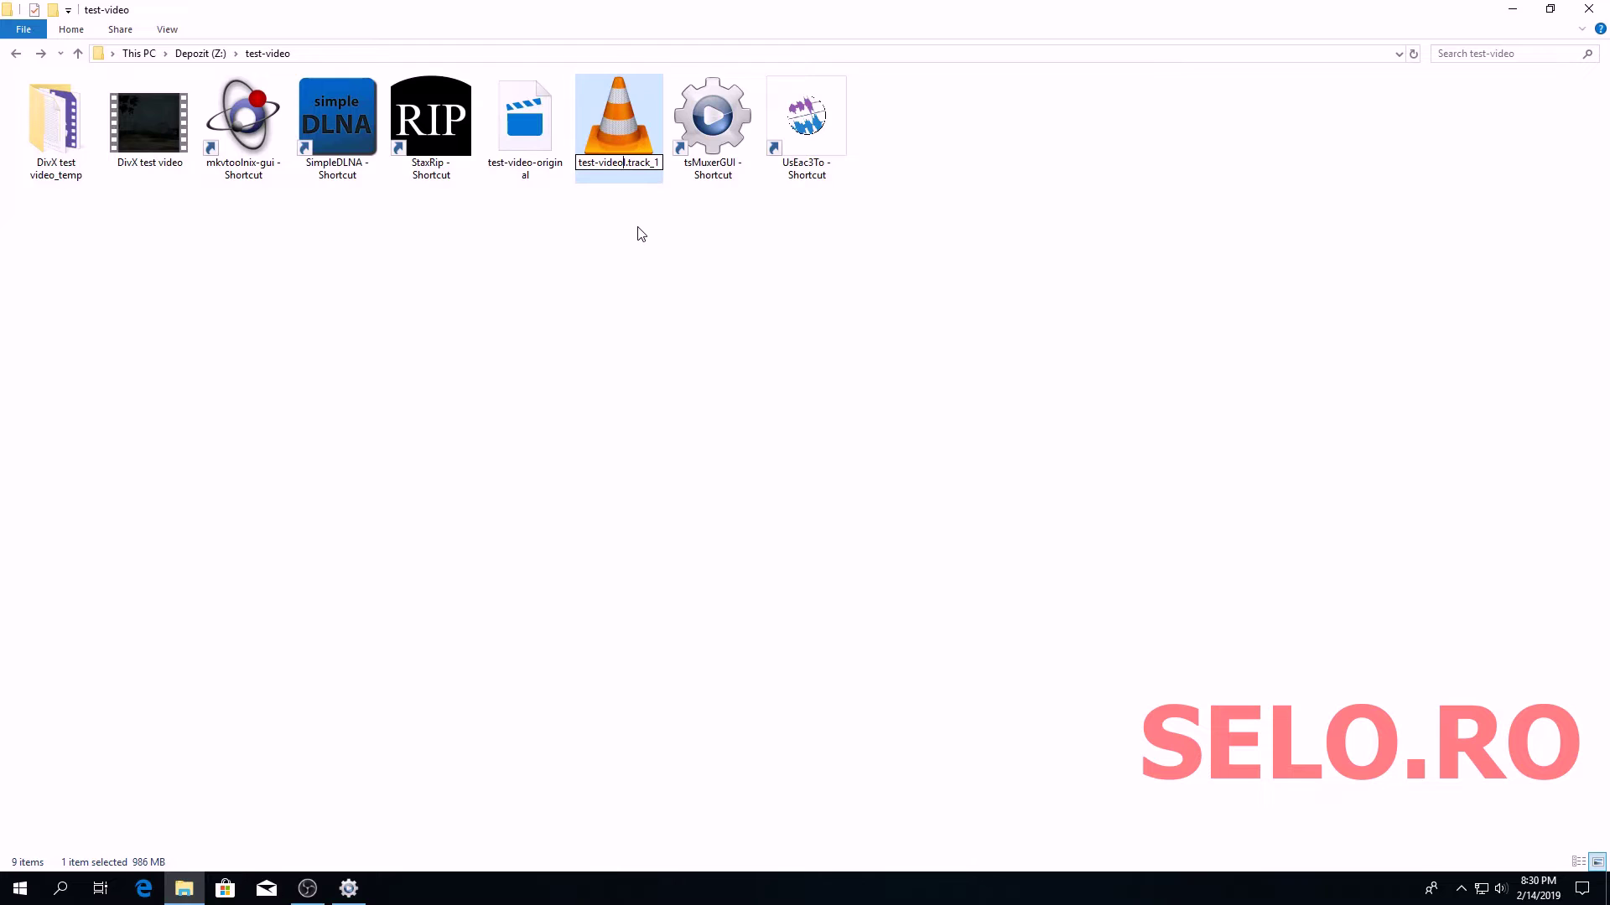
key("BackSpace")
key("Return")
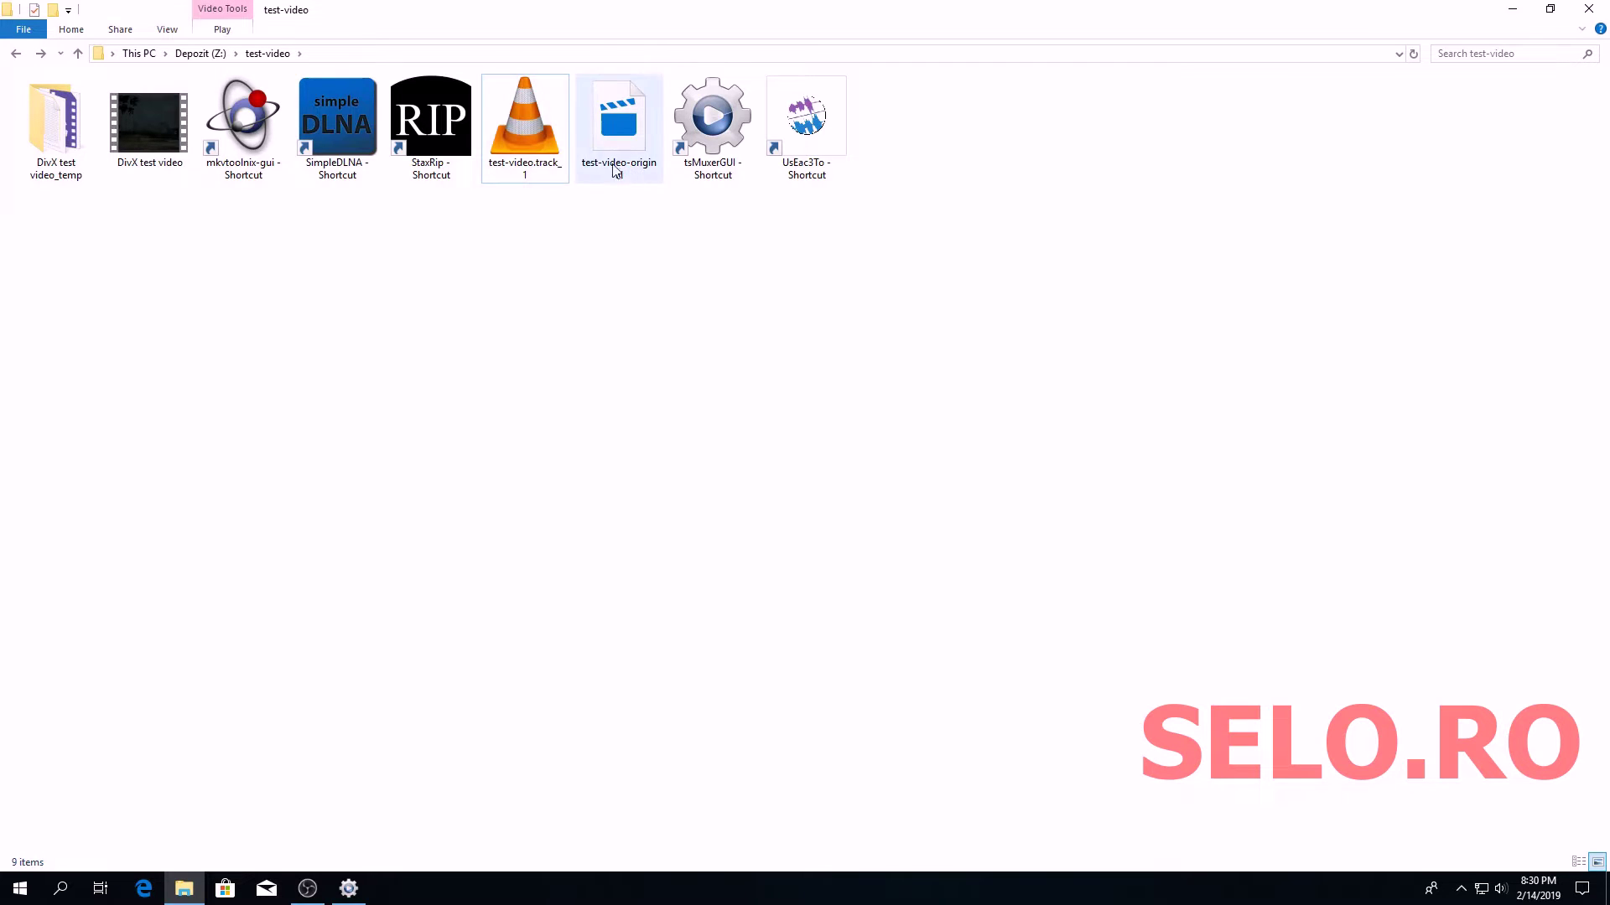
Examine the audio stream format of test-video.track_1 in MediaInfo, then close it
right_click(518, 162)
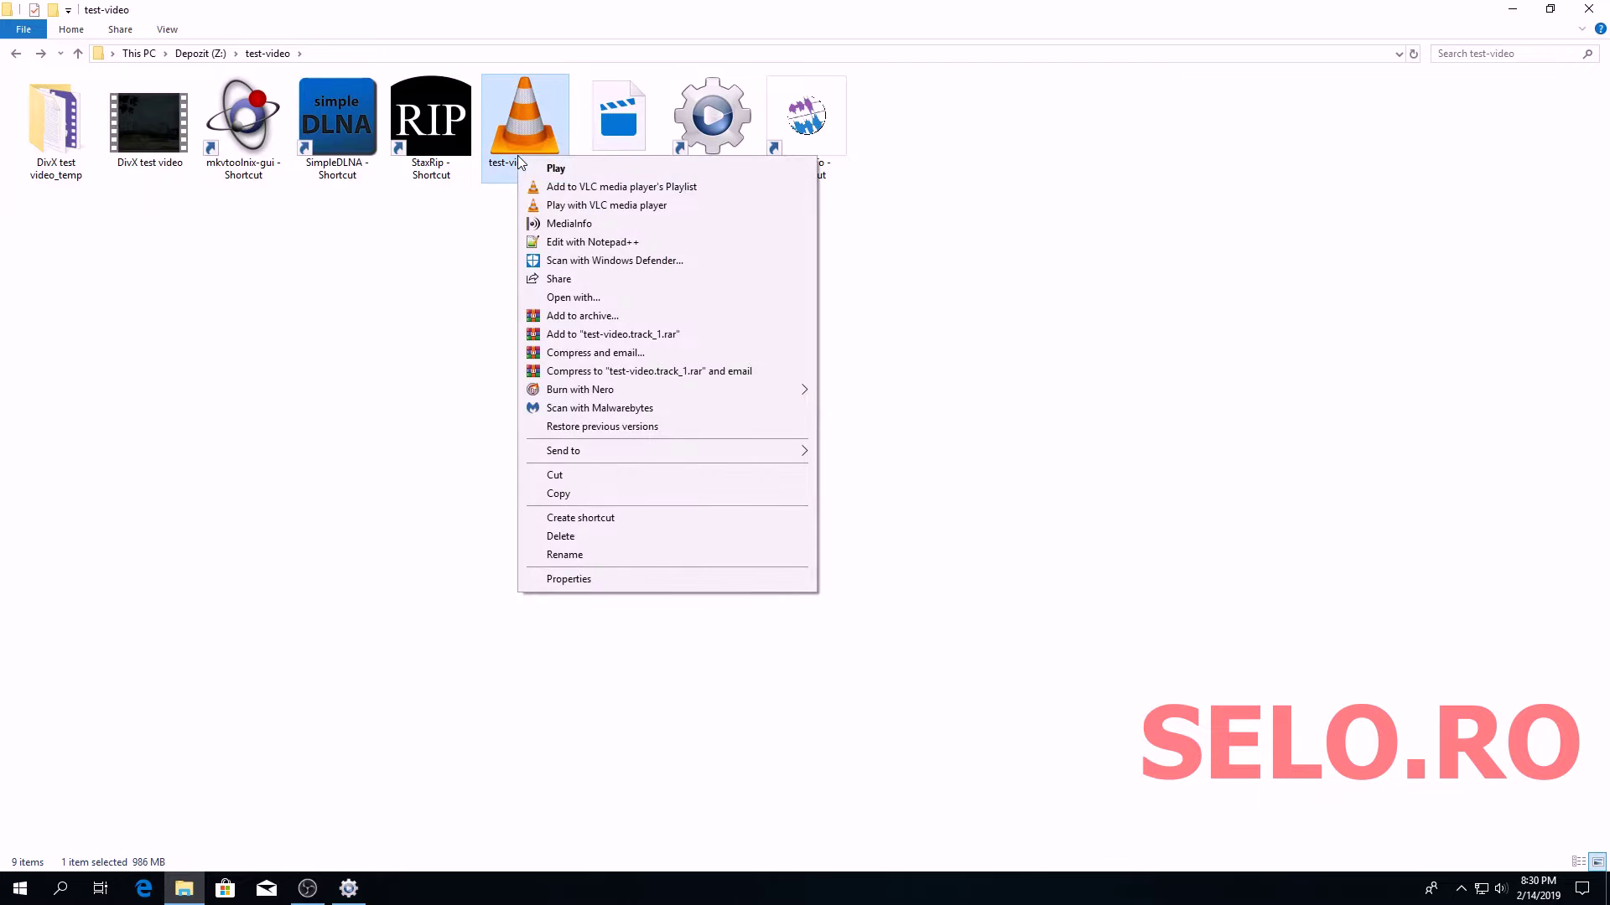
left_click(562, 224)
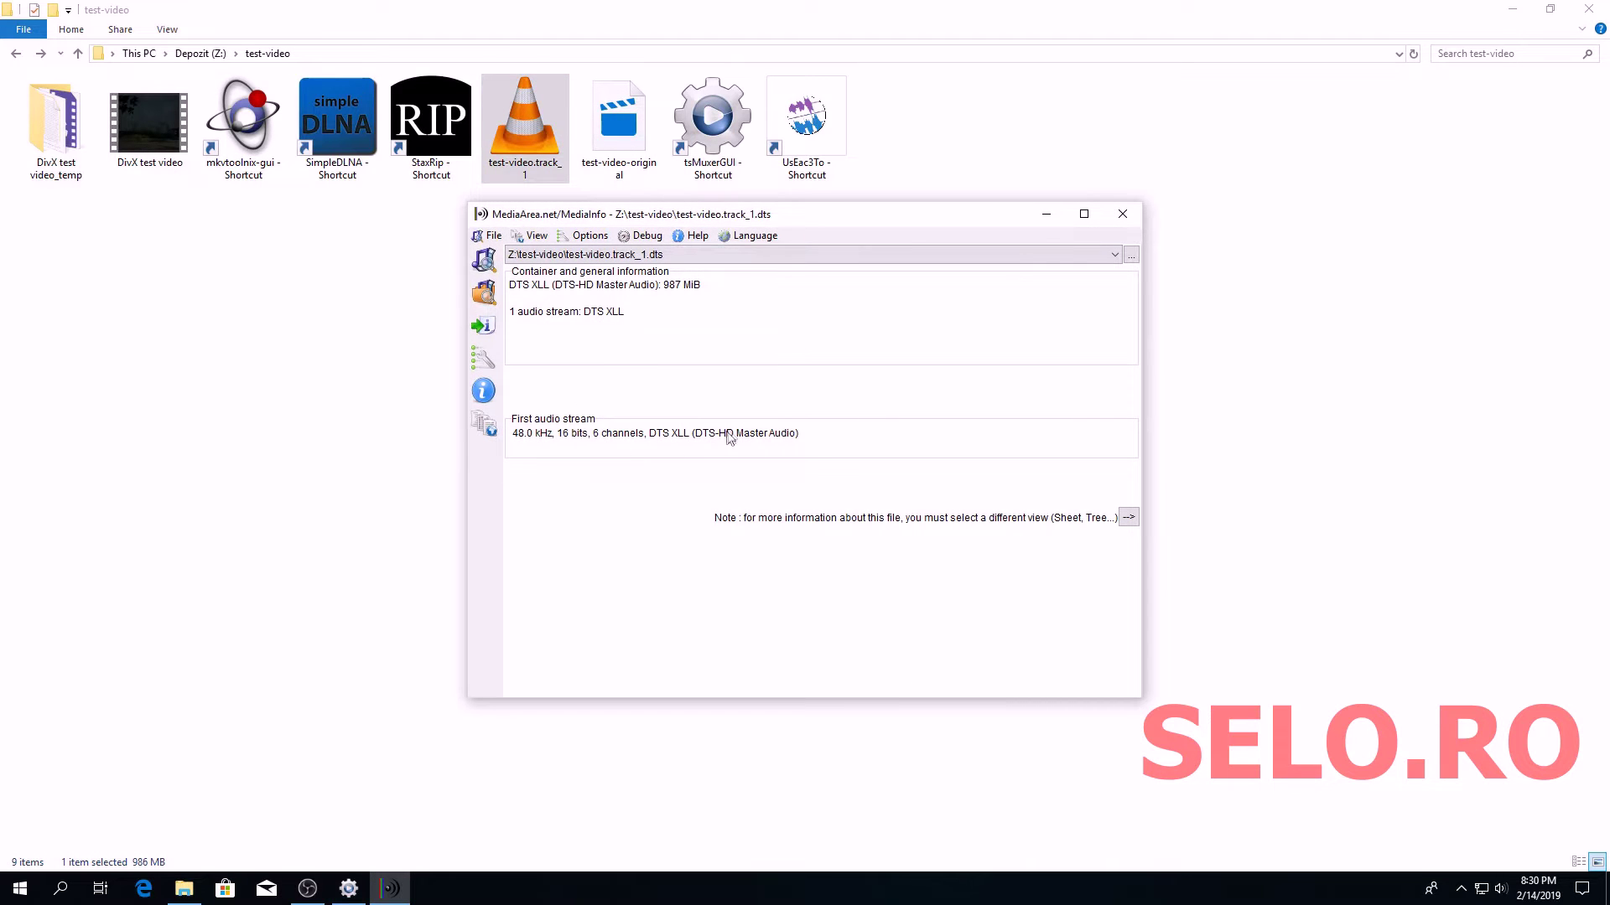
left_click(1121, 211)
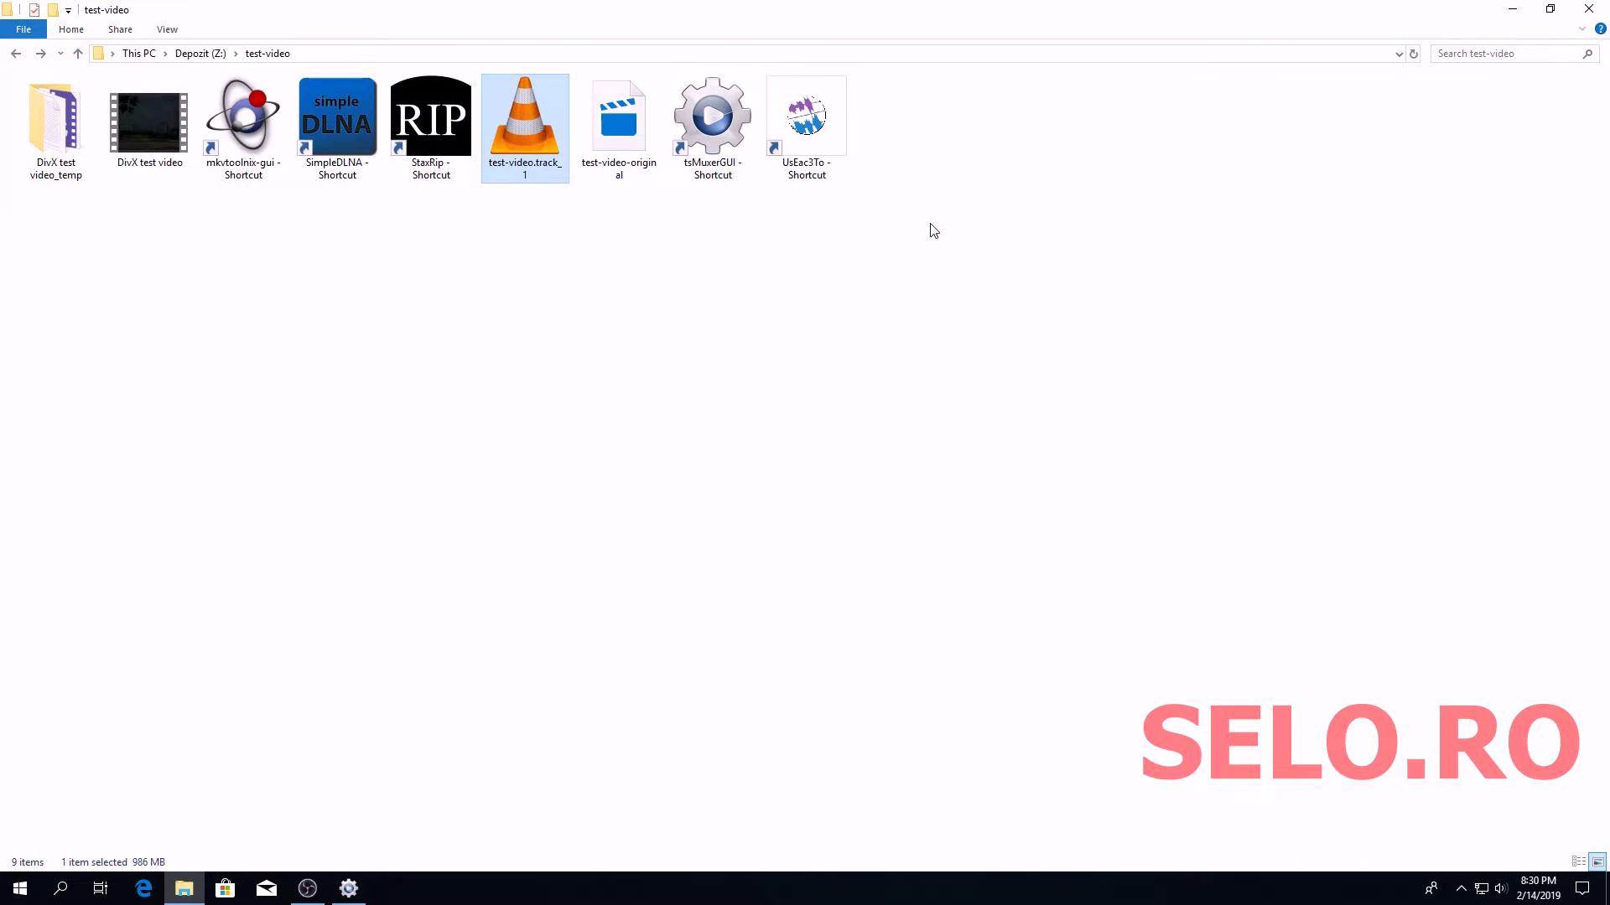
Load test-video.track_1.dts into UsEac3To and set its output format to ac3
double_click(819, 132)
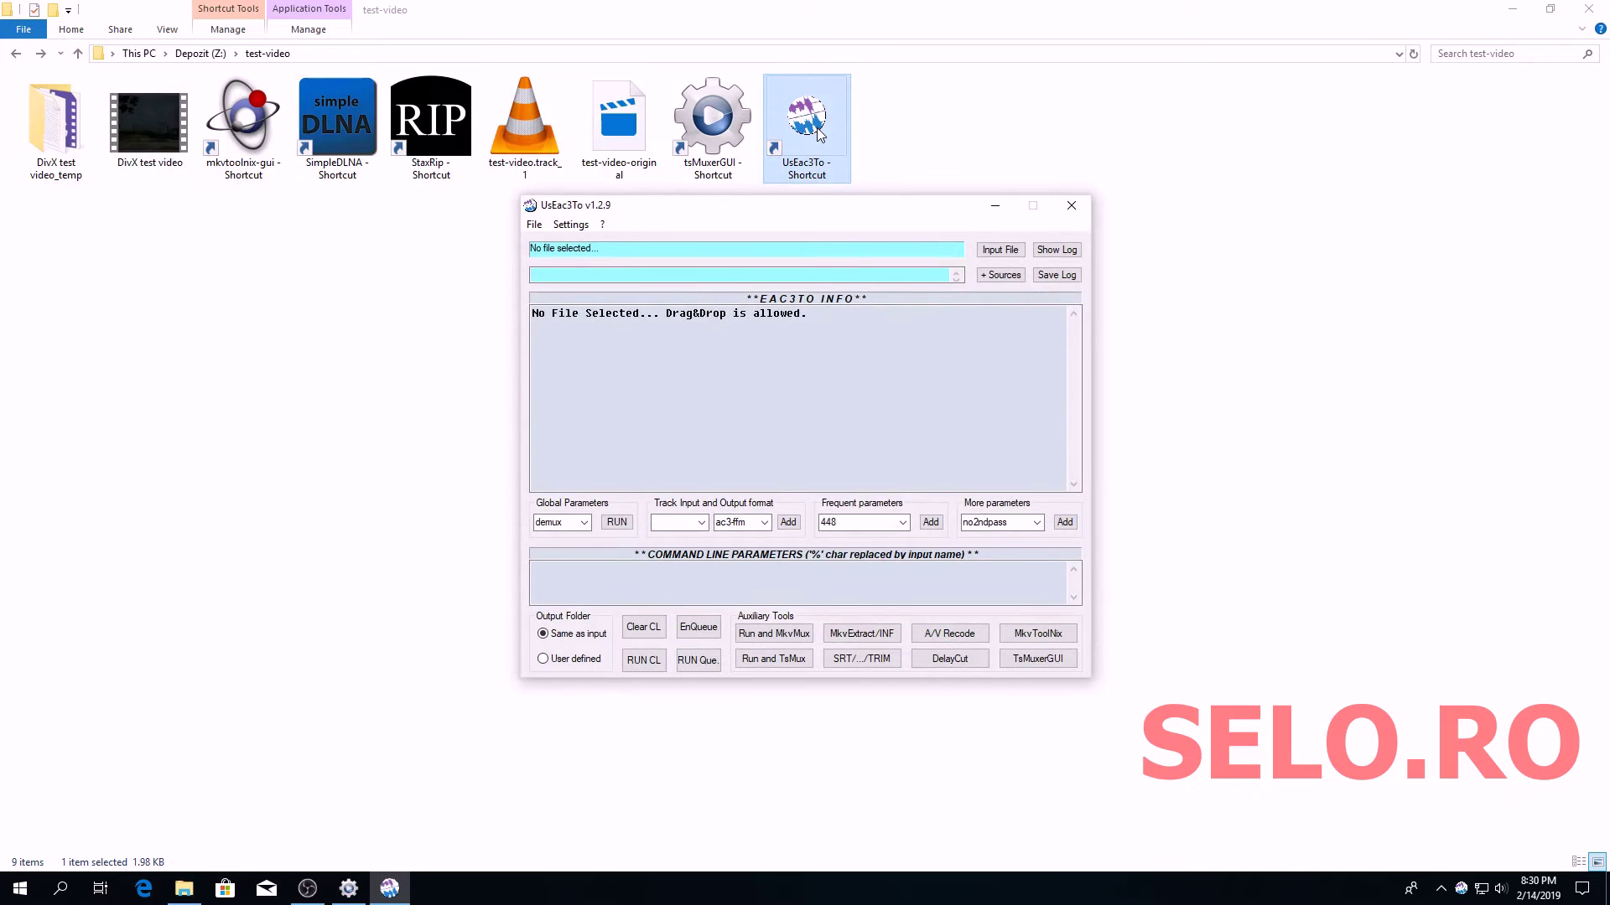
left_click_drag(528, 130, 742, 342)
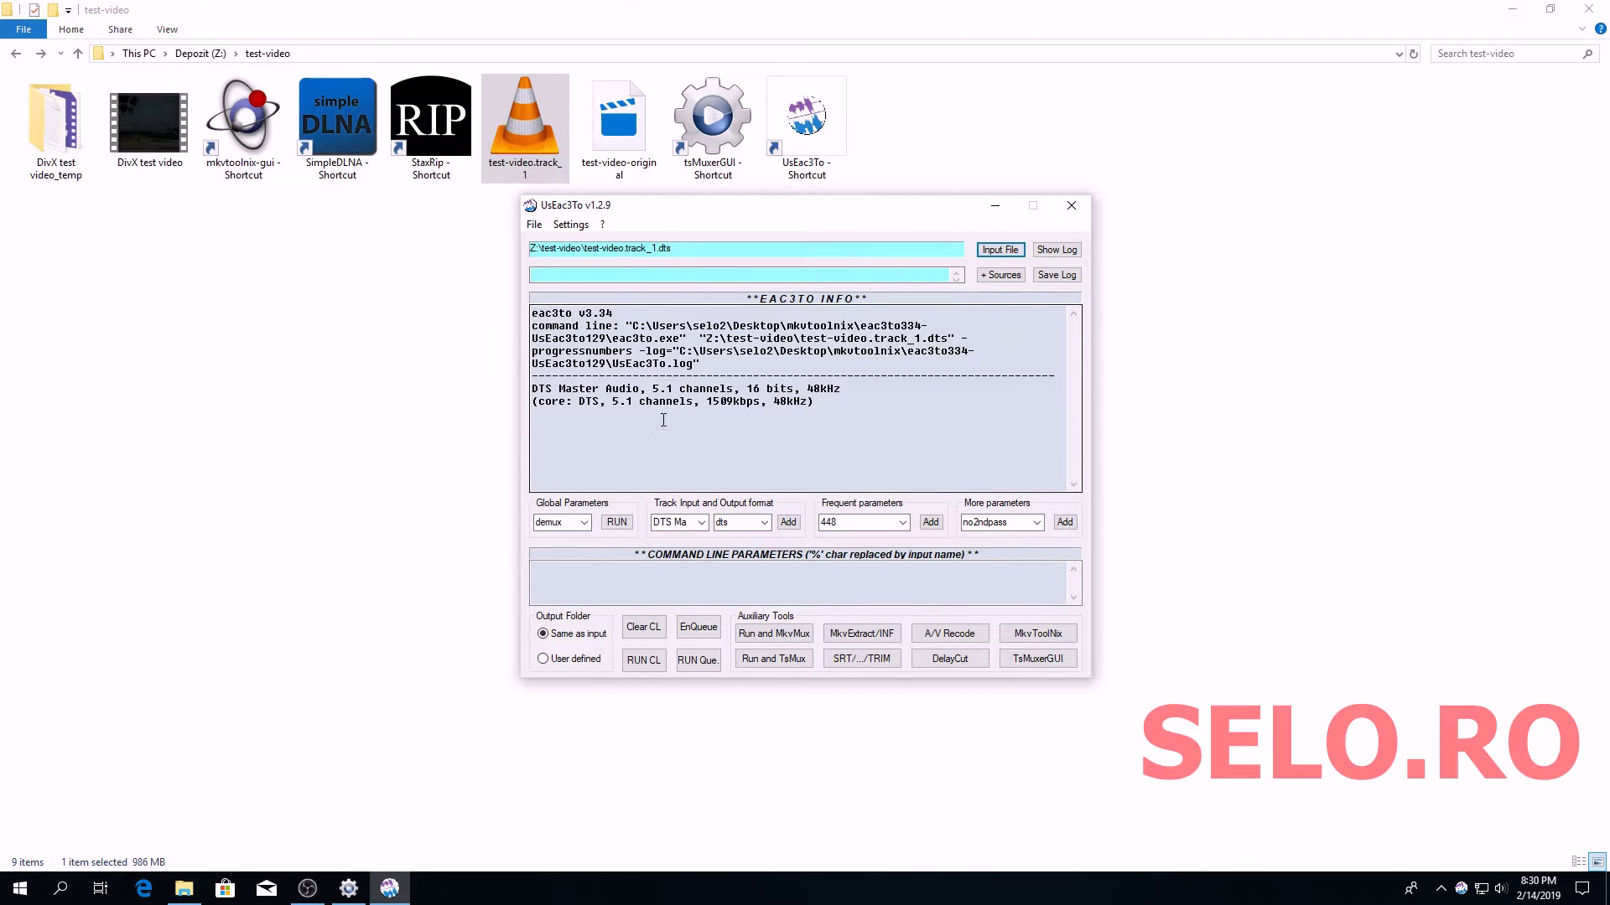
left_click(742, 522)
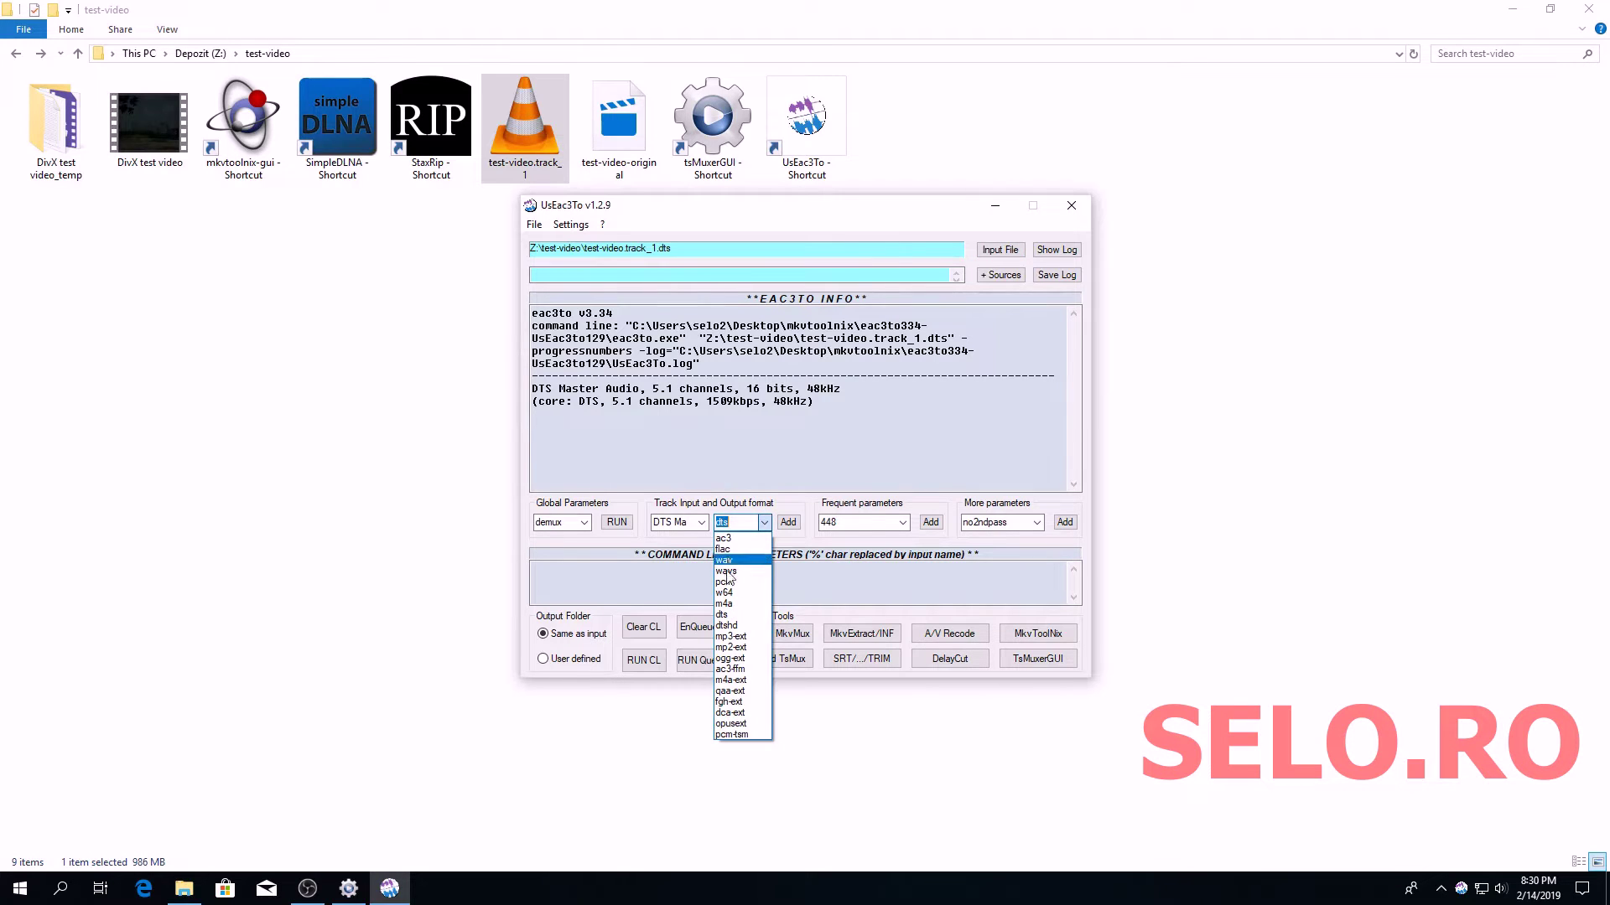
left_click(723, 538)
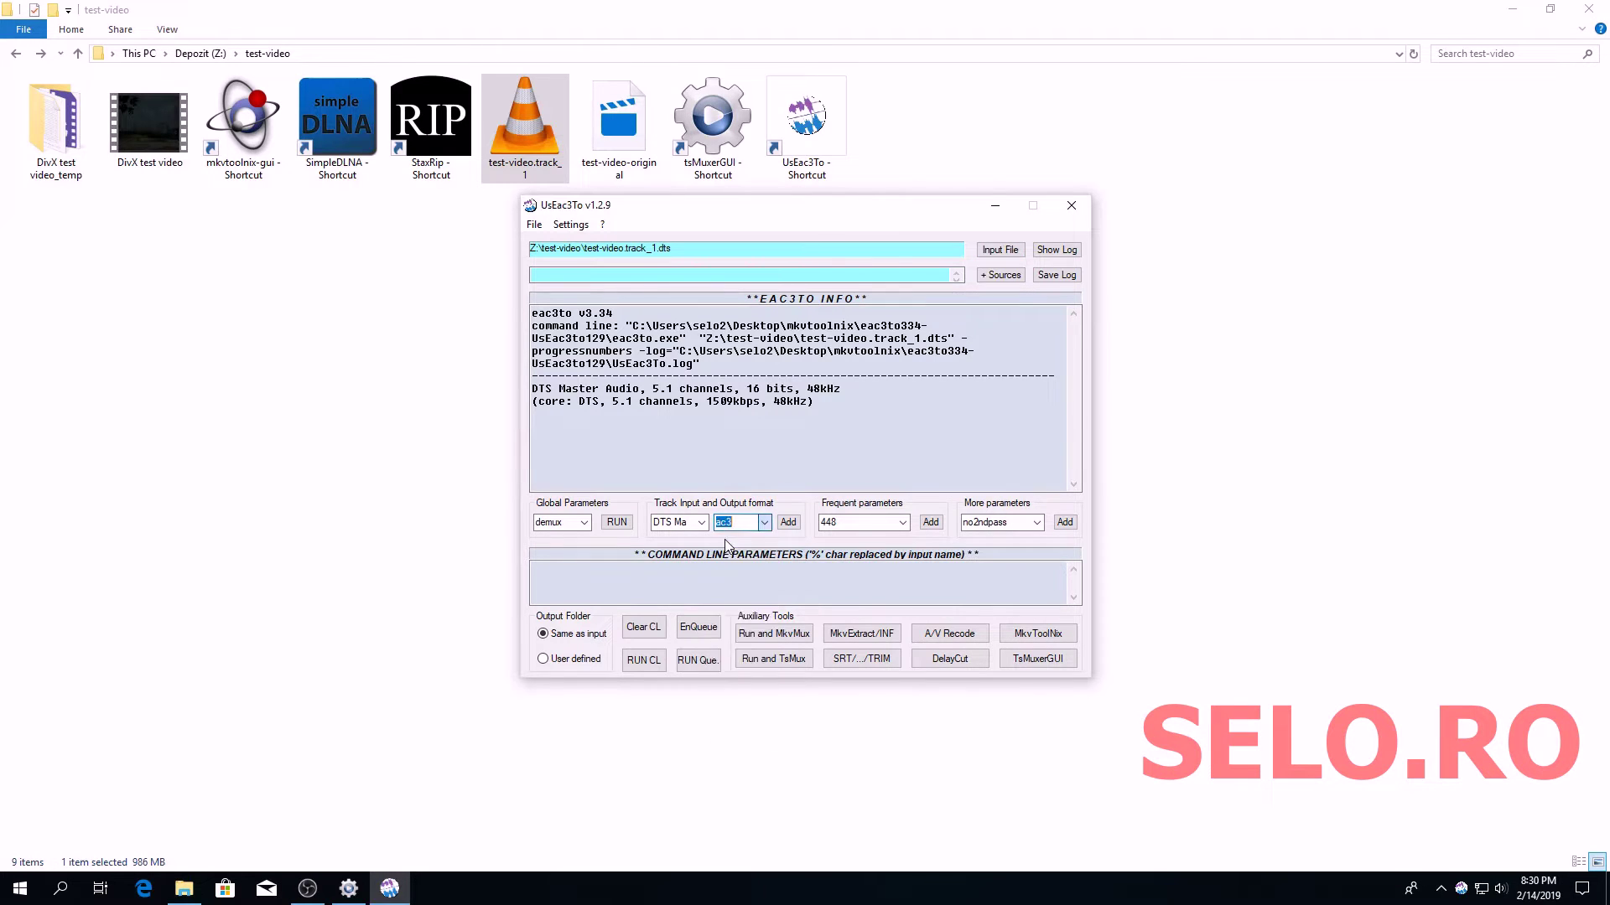
Add the ac3 output and a 640 bitrate to the command line, run the conversion, and minimize UsEac3To
left_click(855, 522)
left_click(788, 523)
left_click(931, 524)
left_click(650, 670)
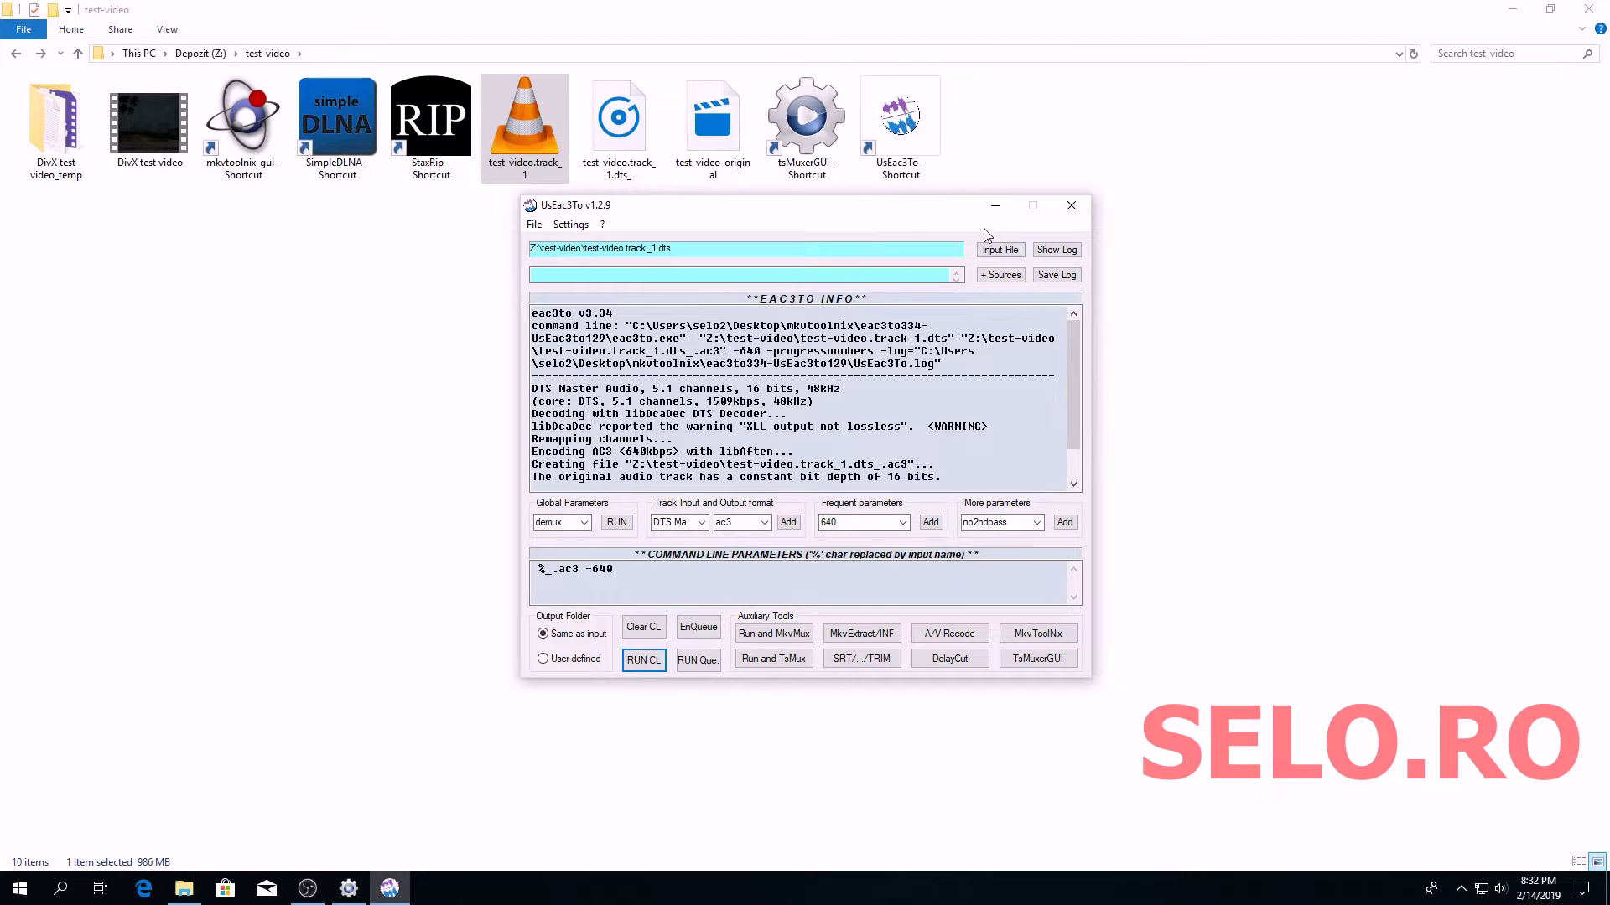
left_click(995, 206)
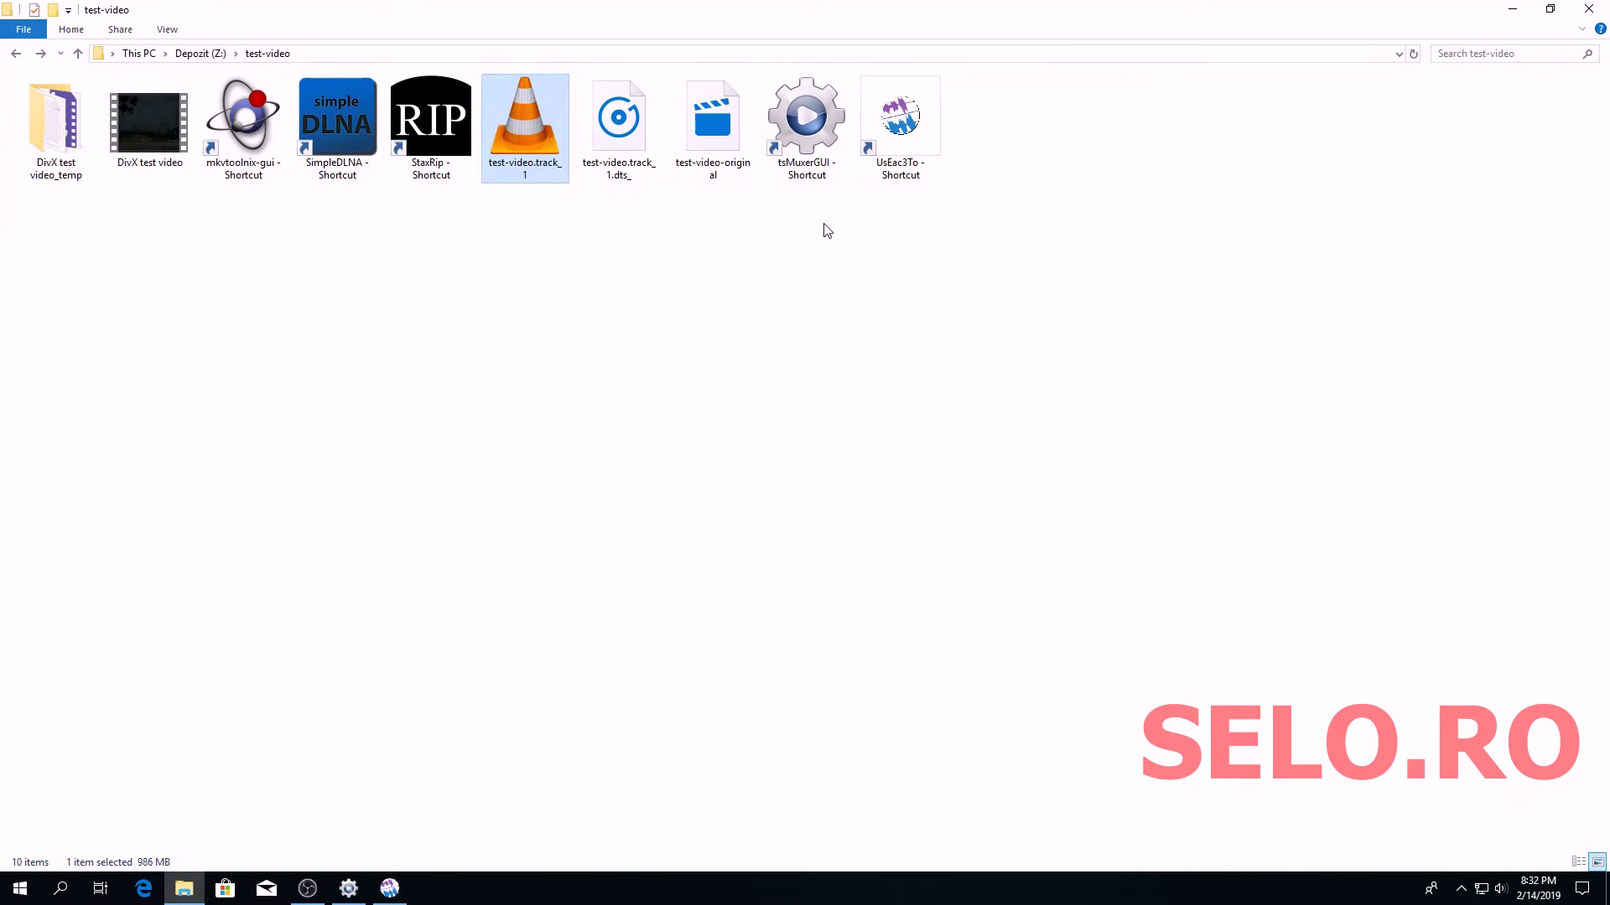
Examine the converted AC3 file test-video.track_1.dts_ in MediaInfo
left_click(616, 156)
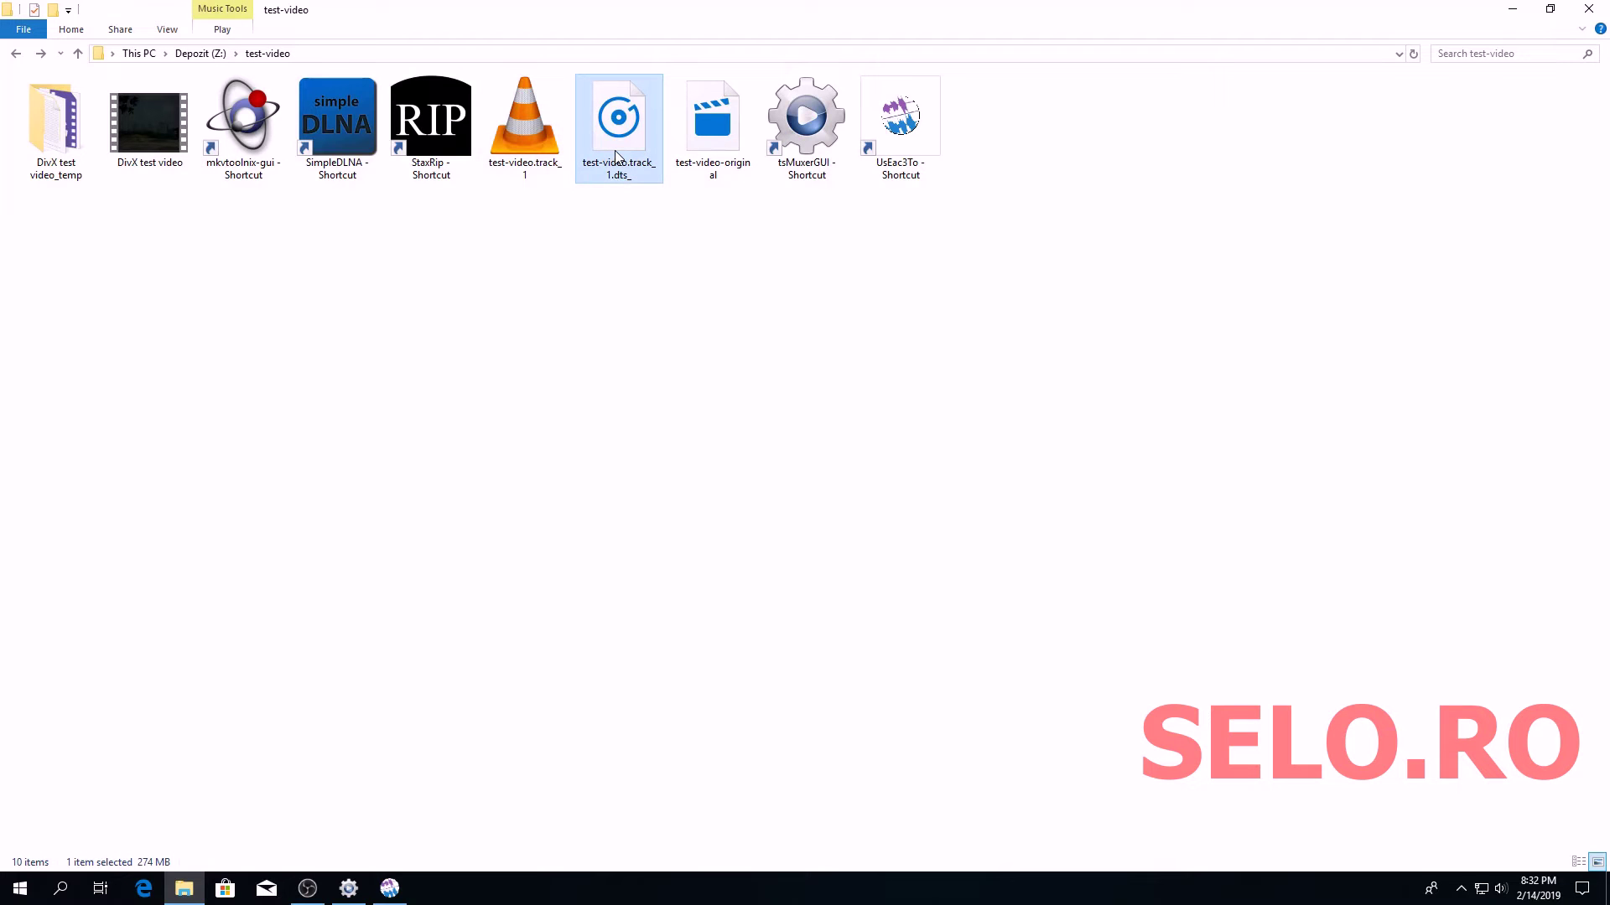
right_click(616, 151)
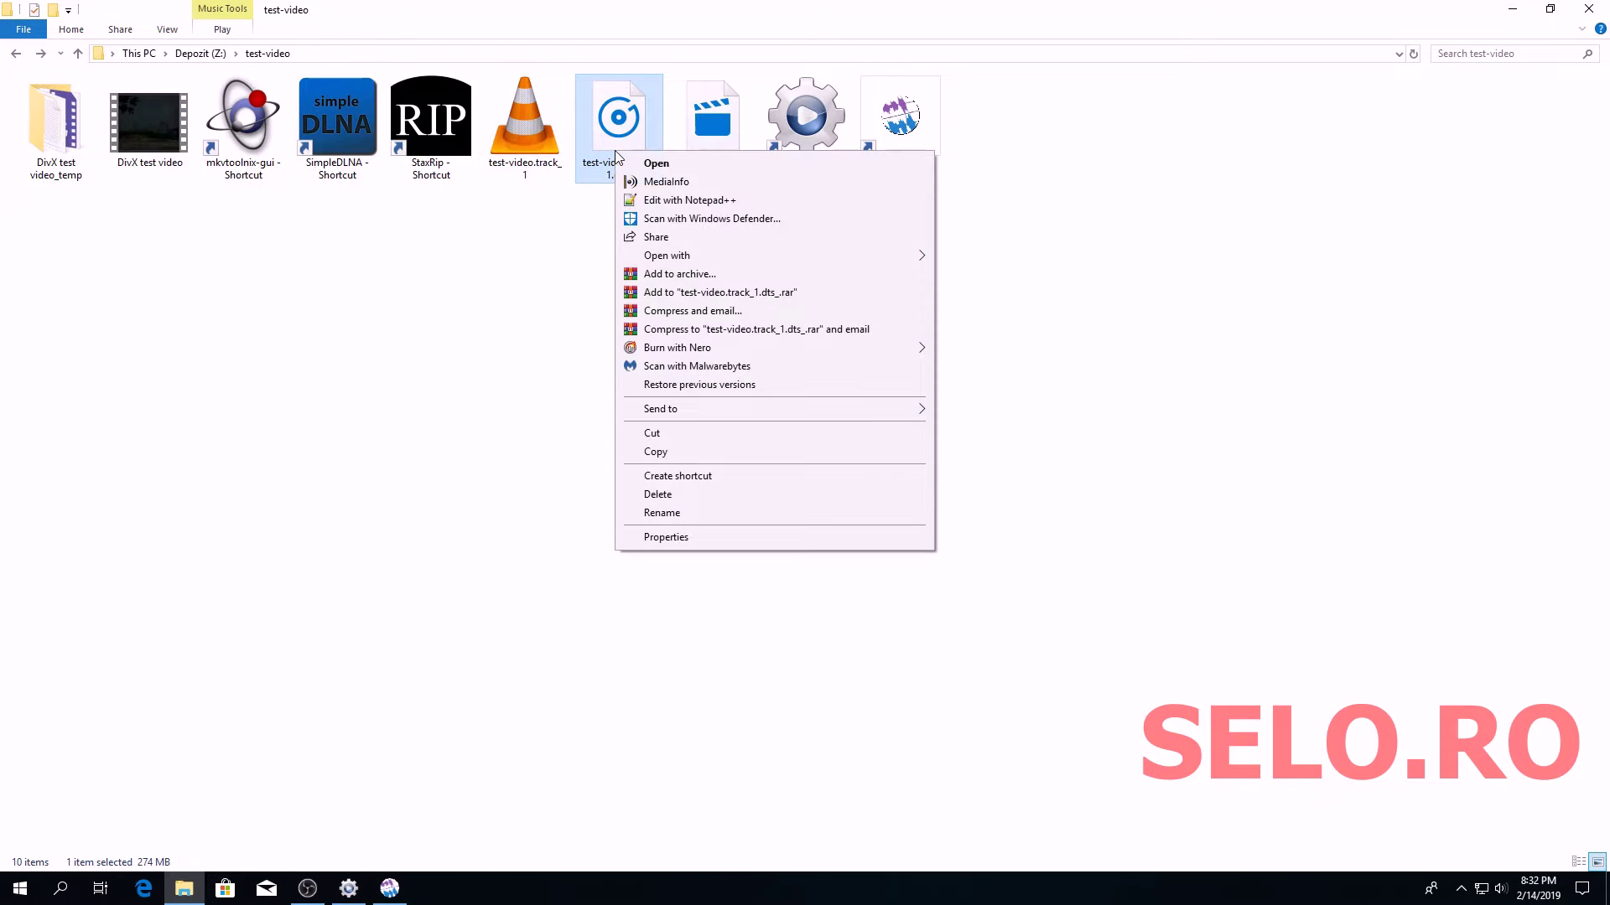
left_click(652, 181)
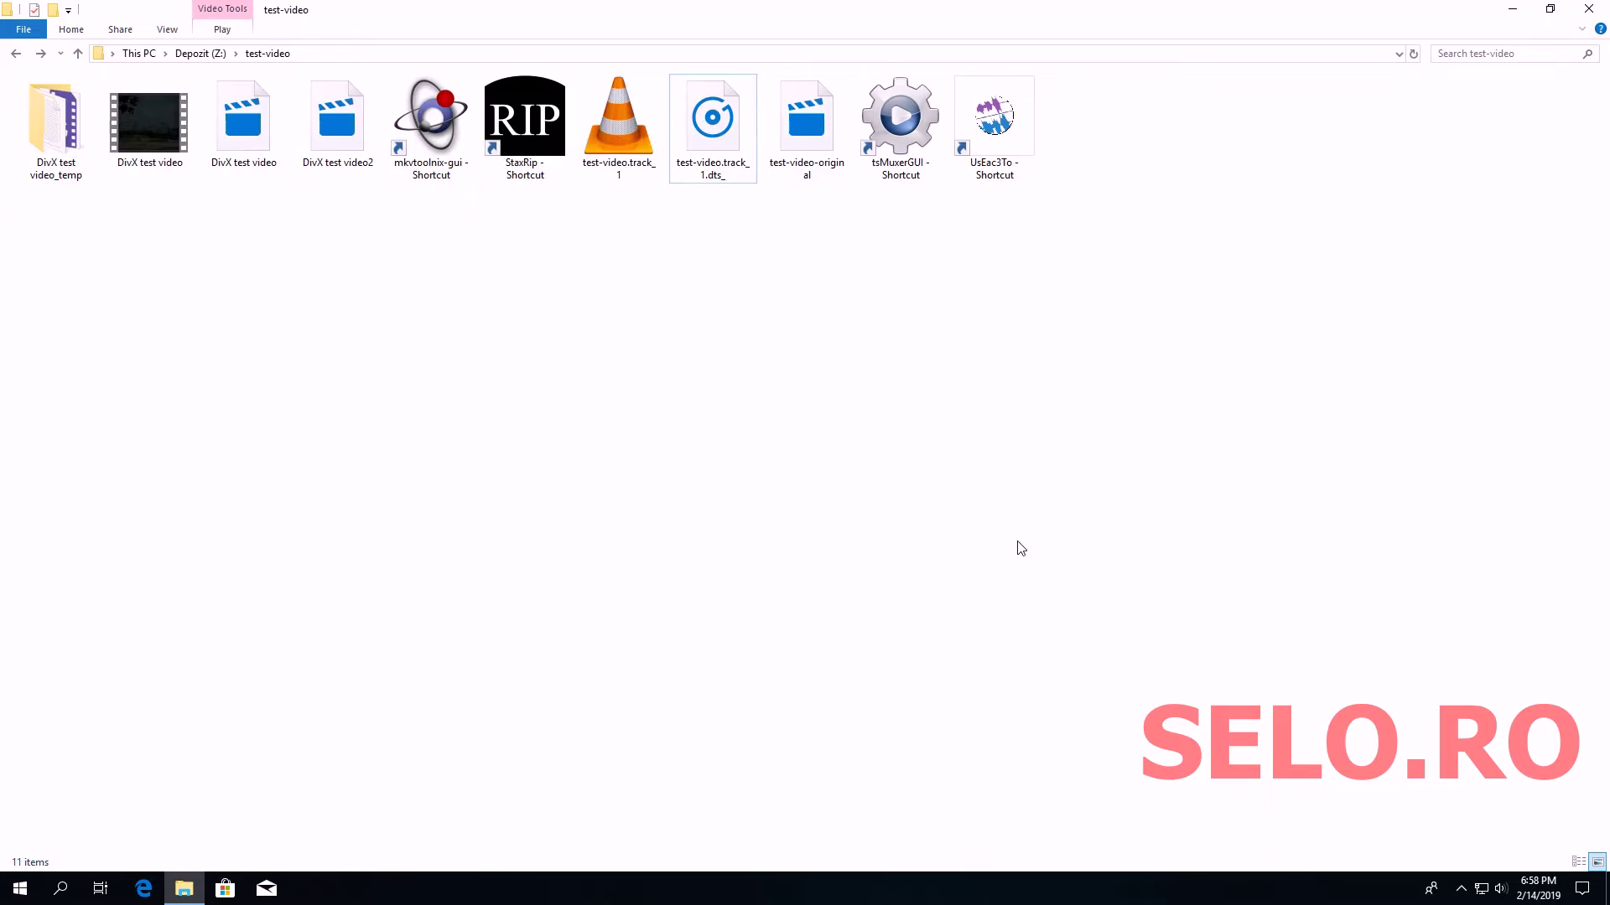
Open MKVToolNix and add test-video-original.mkv and test-video.track_1.dts_.ac3 as source files in the same multiplex settings
left_click(440, 167)
double_click(441, 168)
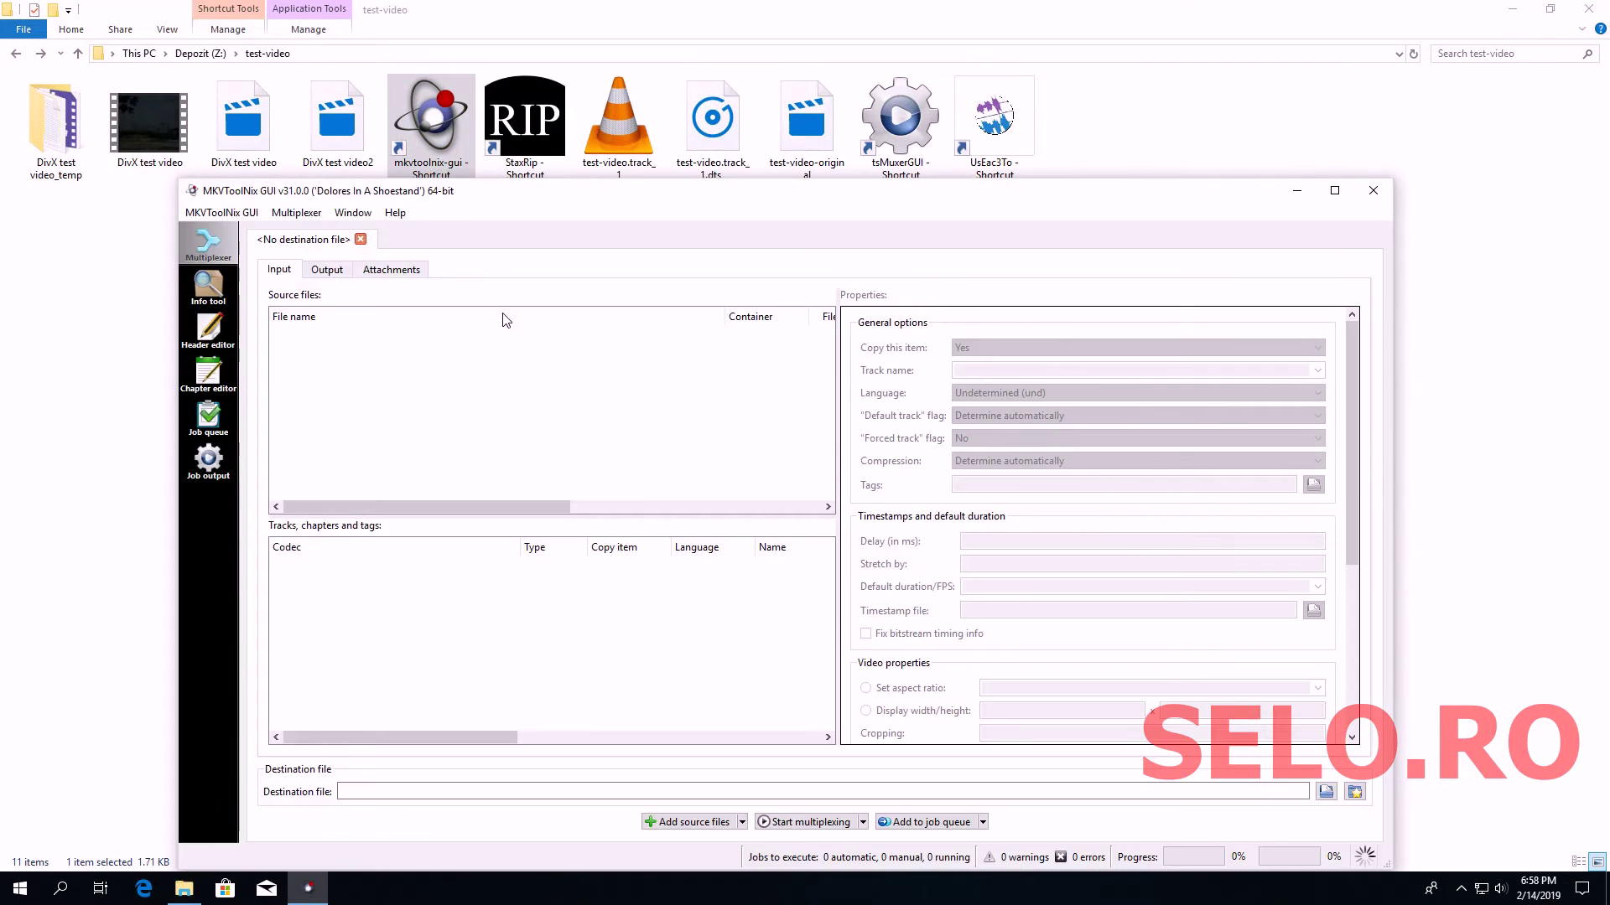
left_click_drag(809, 133, 436, 402)
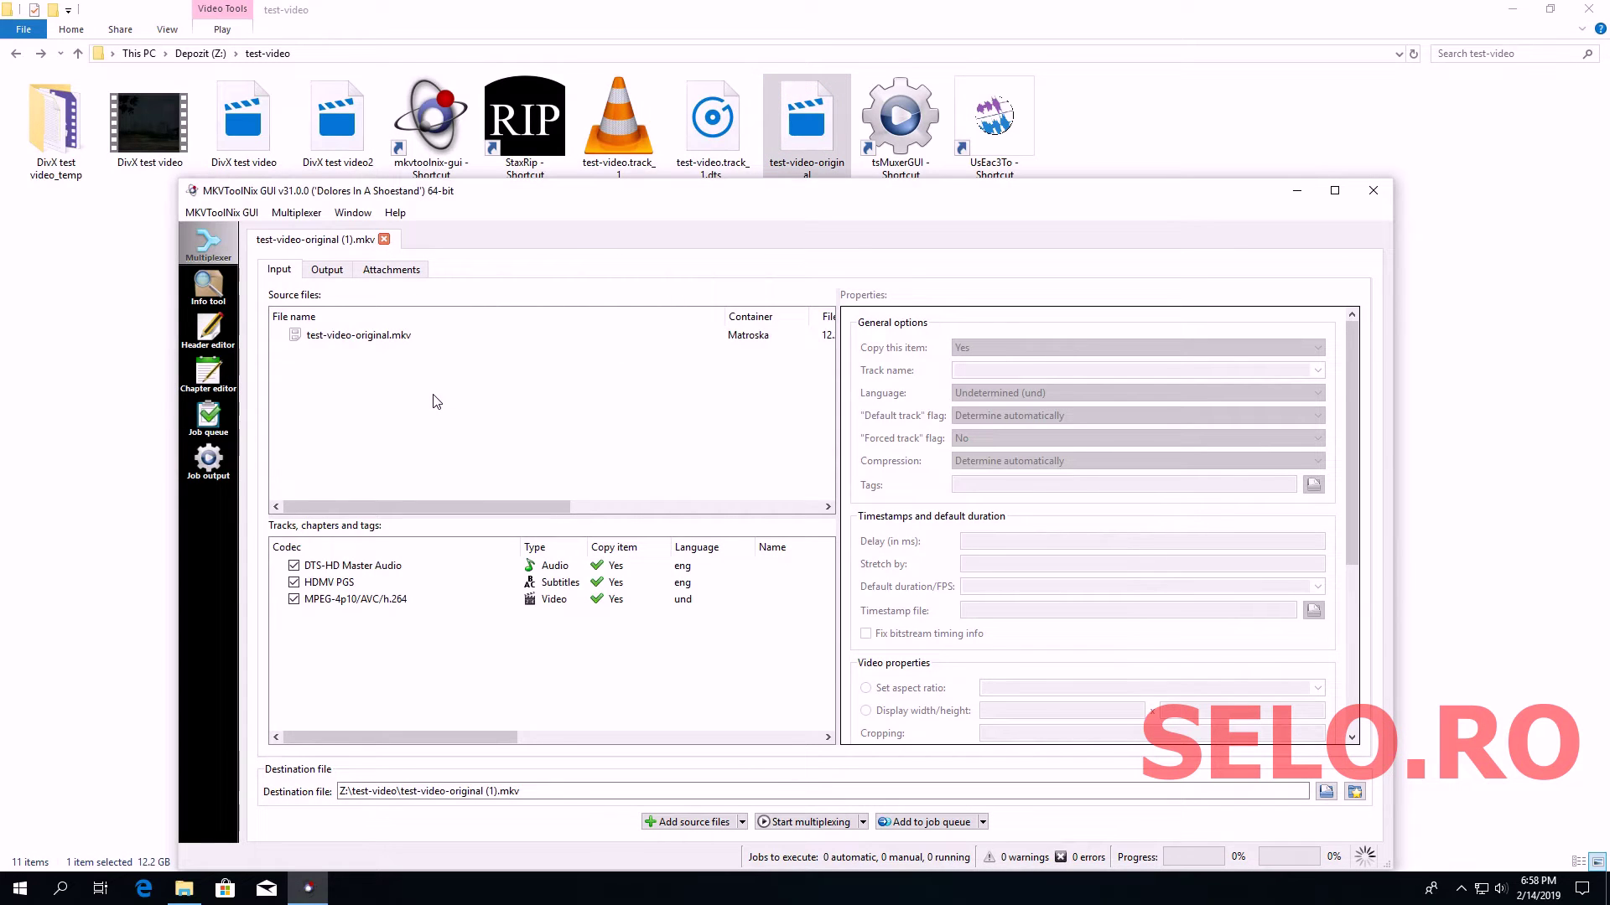
left_click_drag(712, 121, 496, 509)
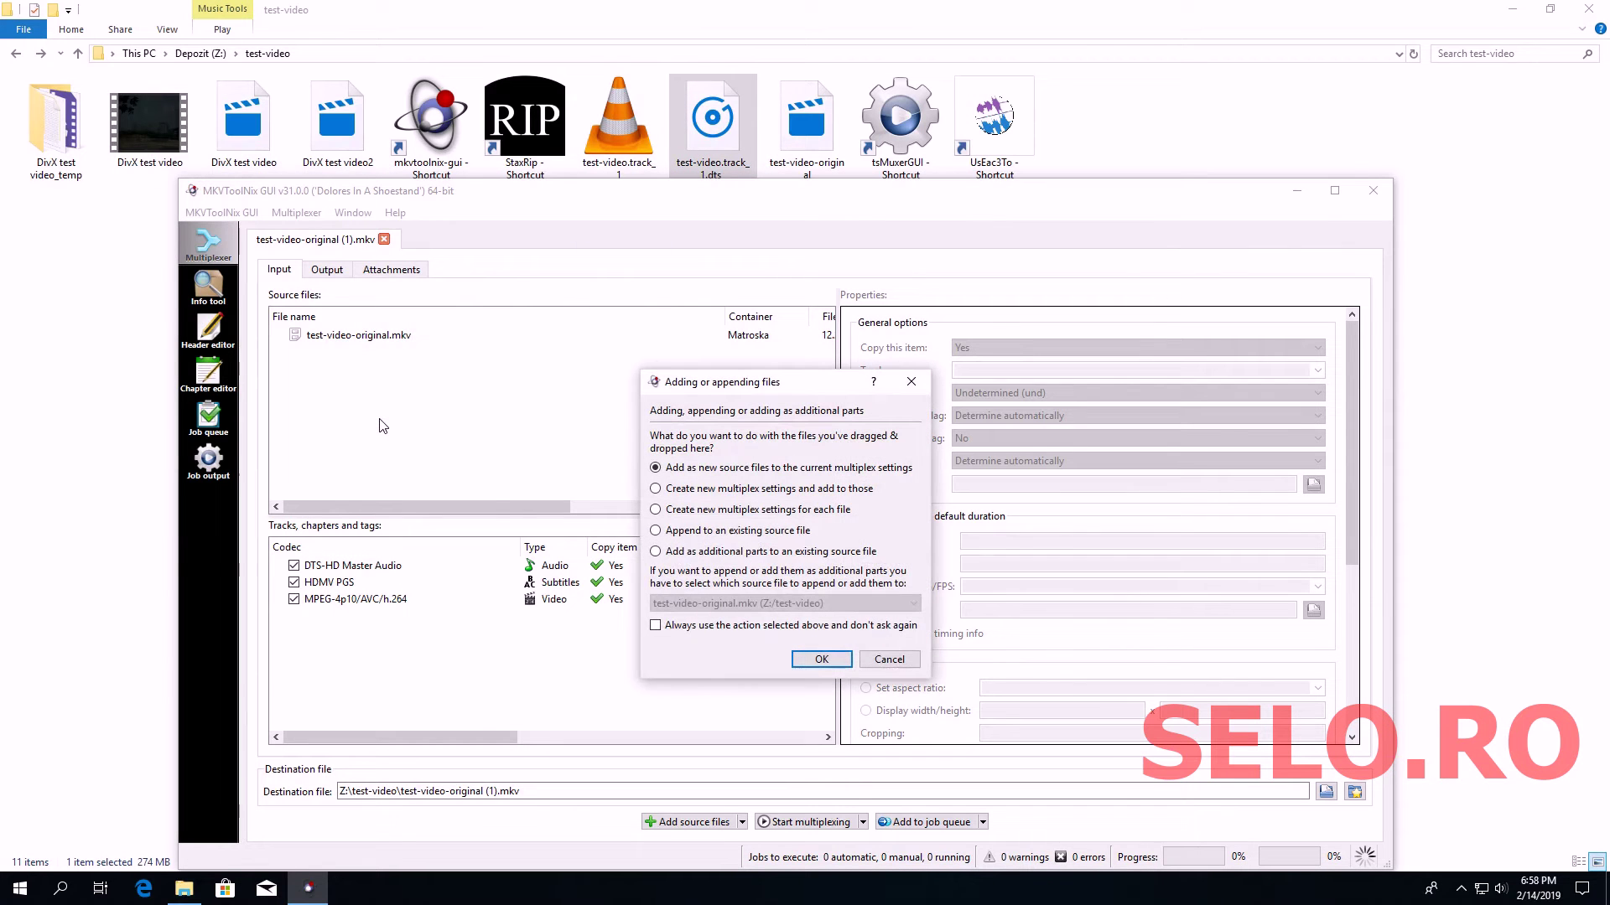
left_click(820, 659)
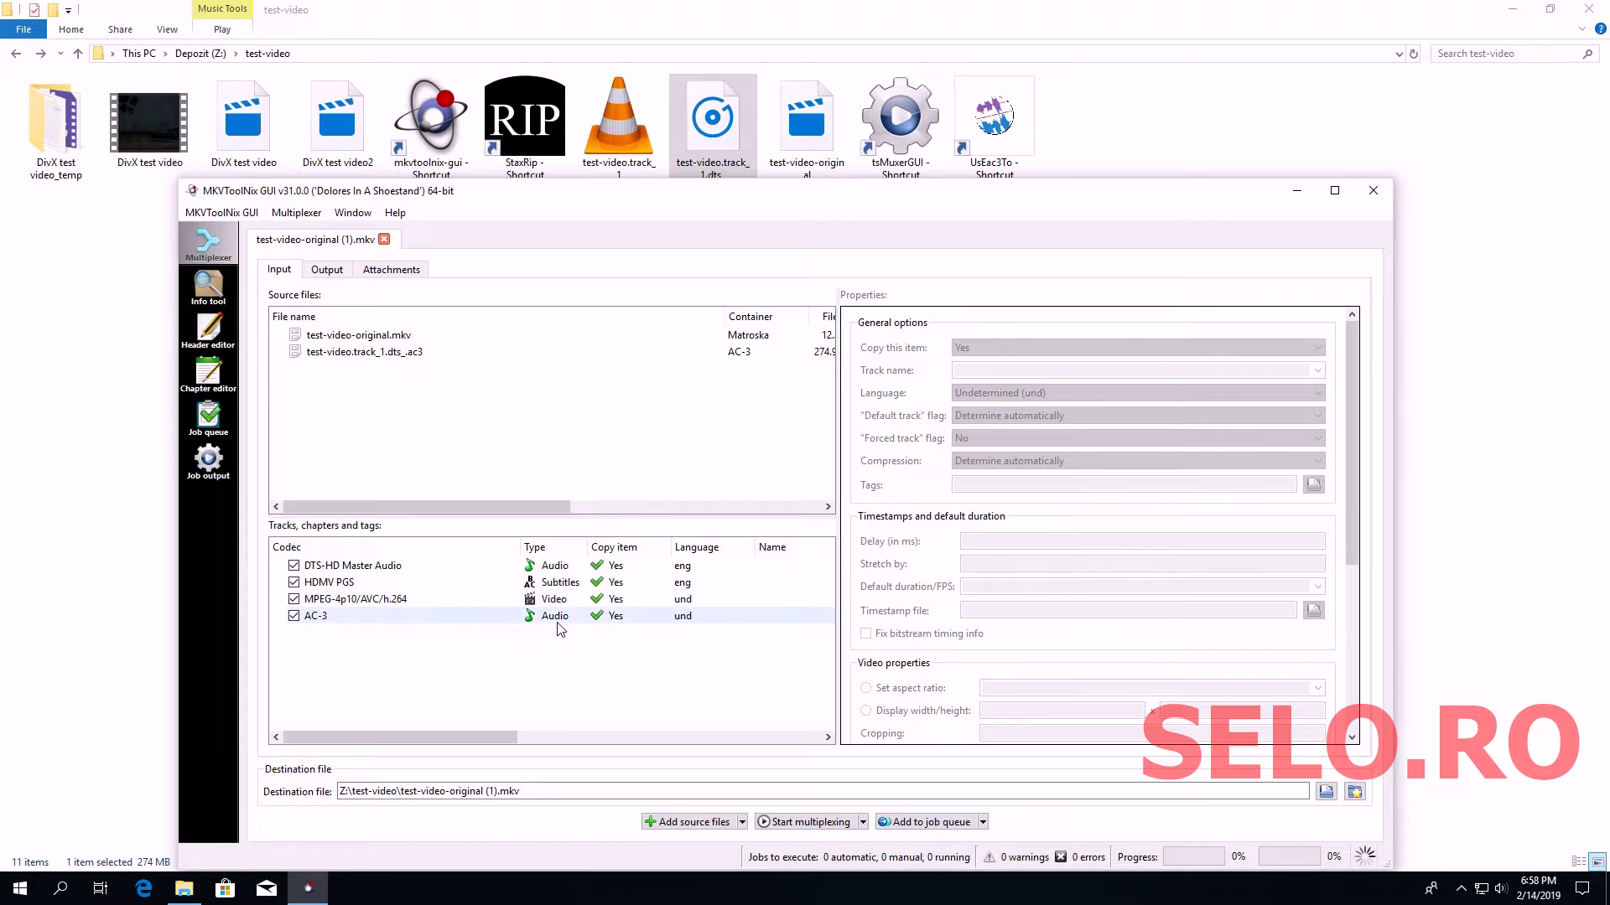
Set the compression of all four tracks to No extra compression
left_click_drag(423, 617, 478, 552)
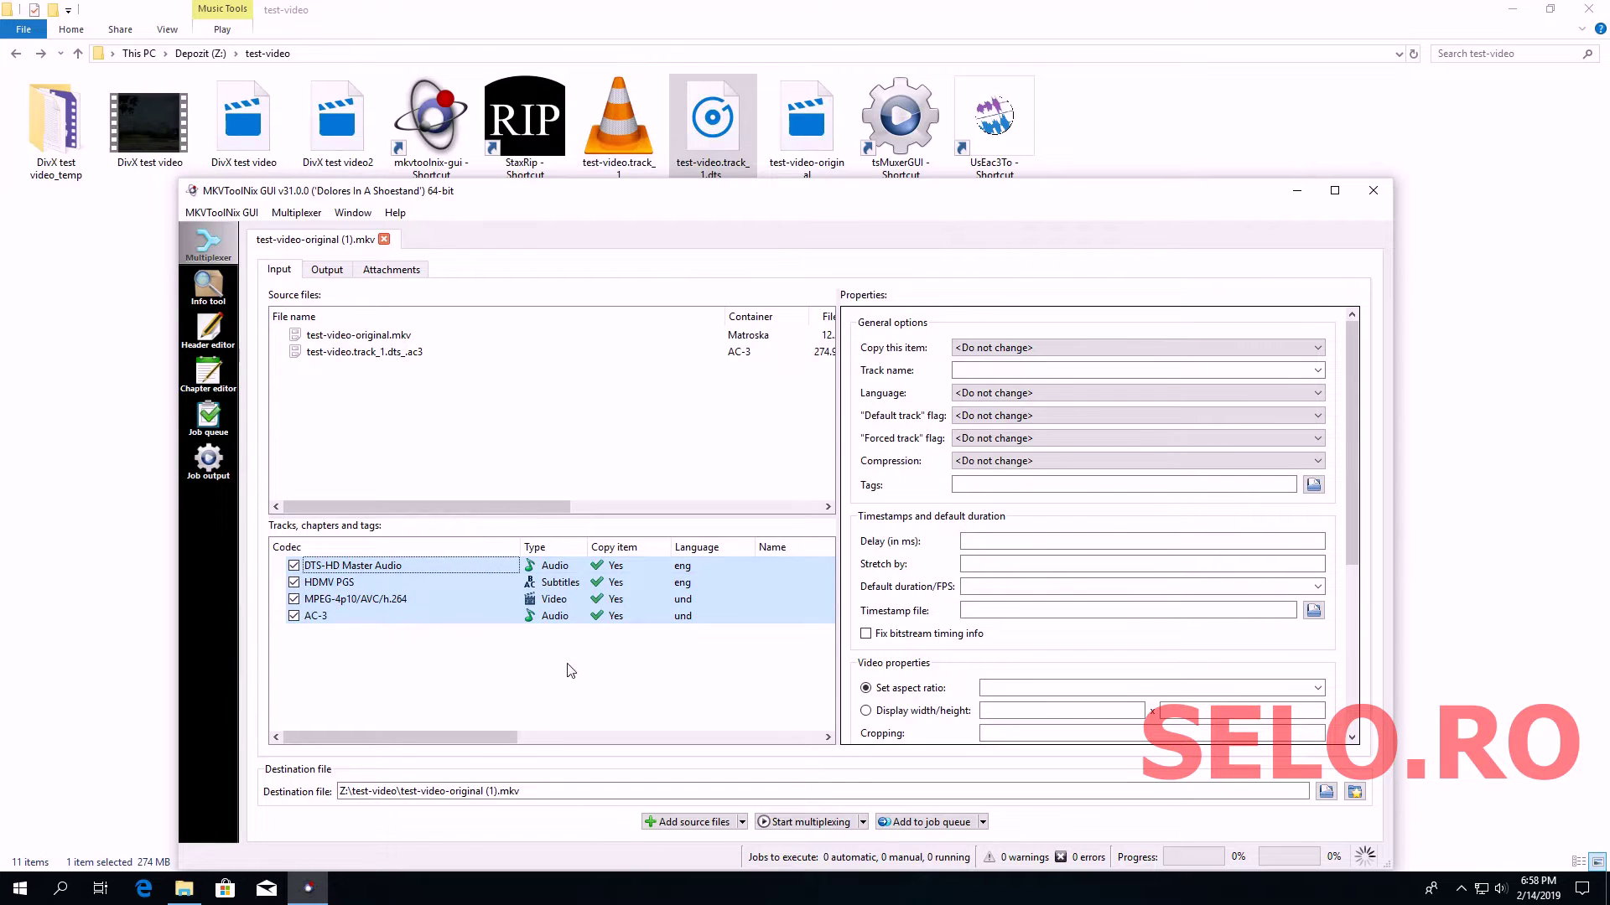
left_click(998, 462)
left_click(994, 502)
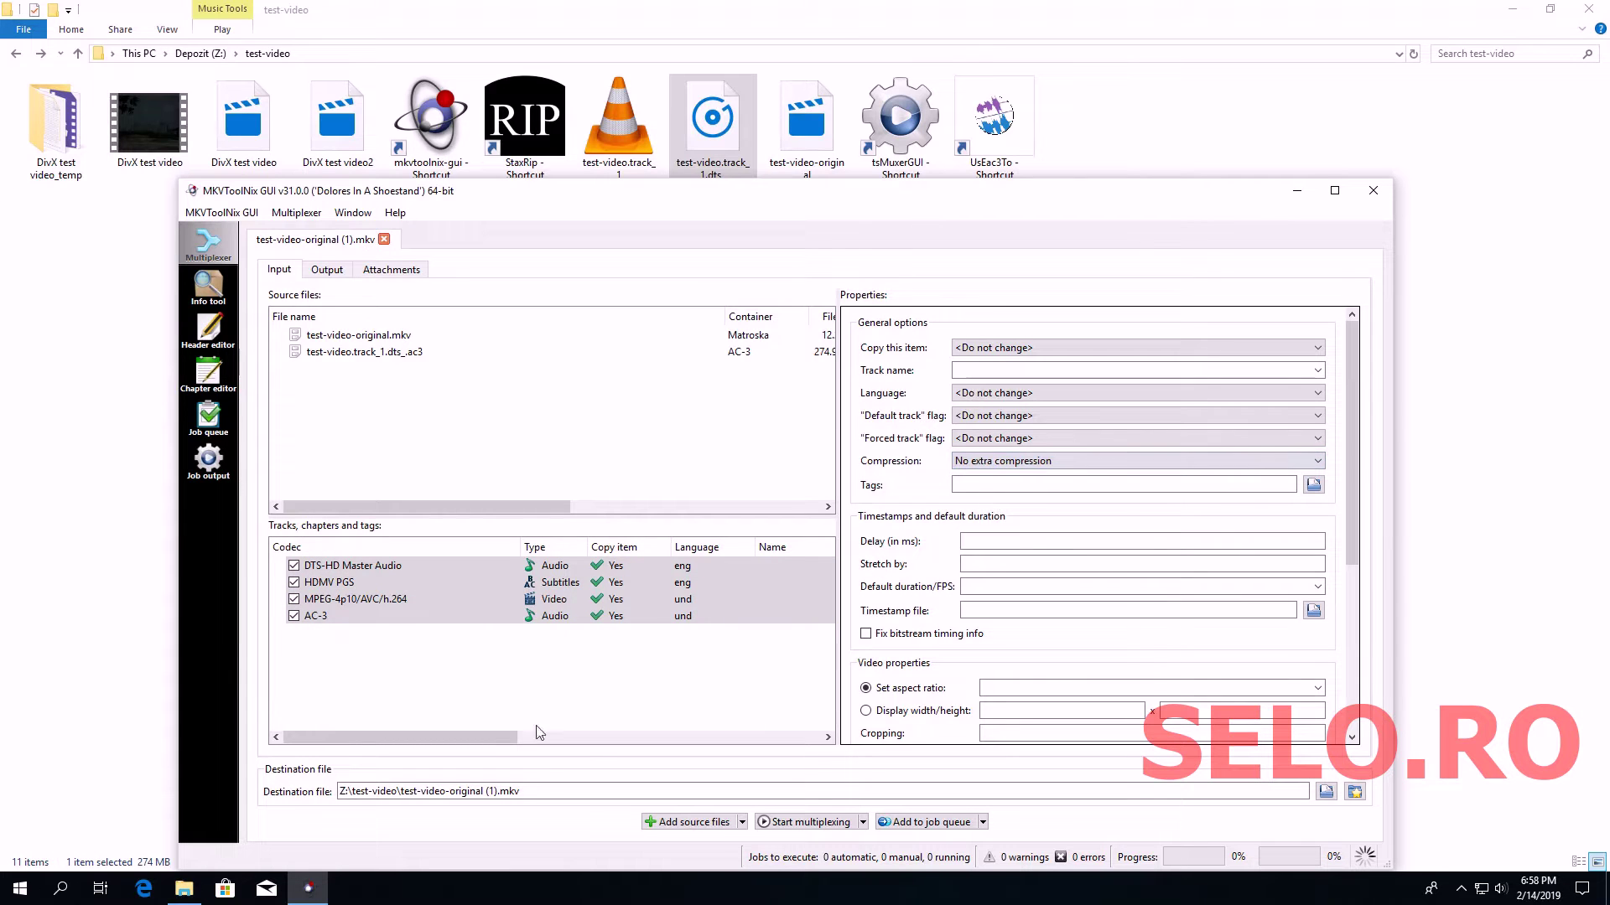
left_click(498, 684)
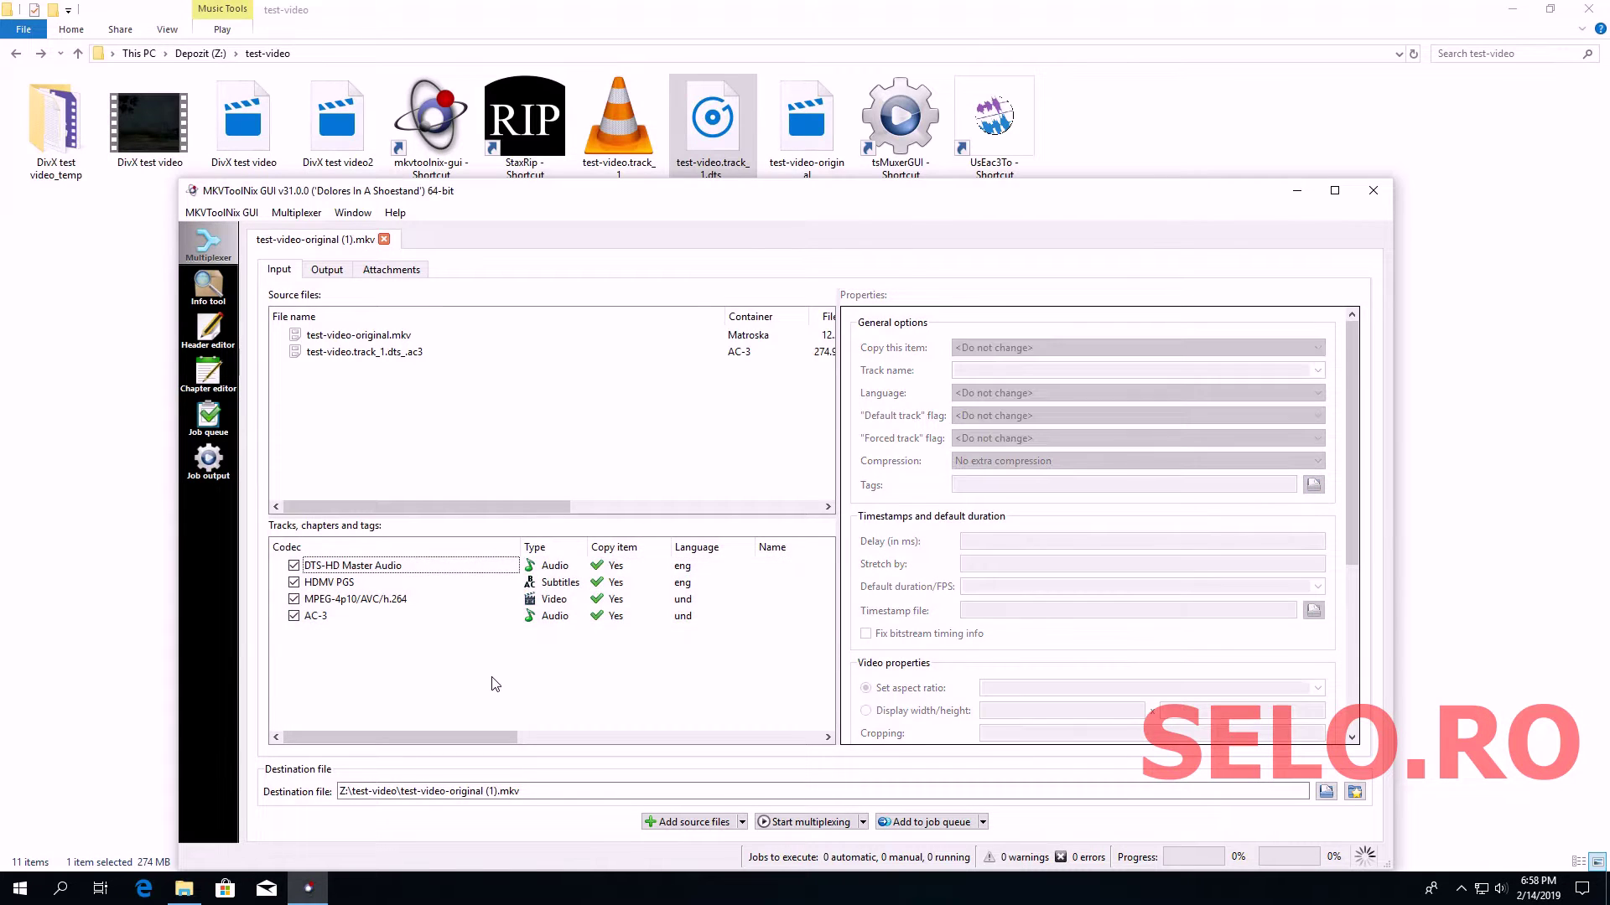
Name the AC-3 audio track AC3 and set its language to English (eng)
left_click(392, 619)
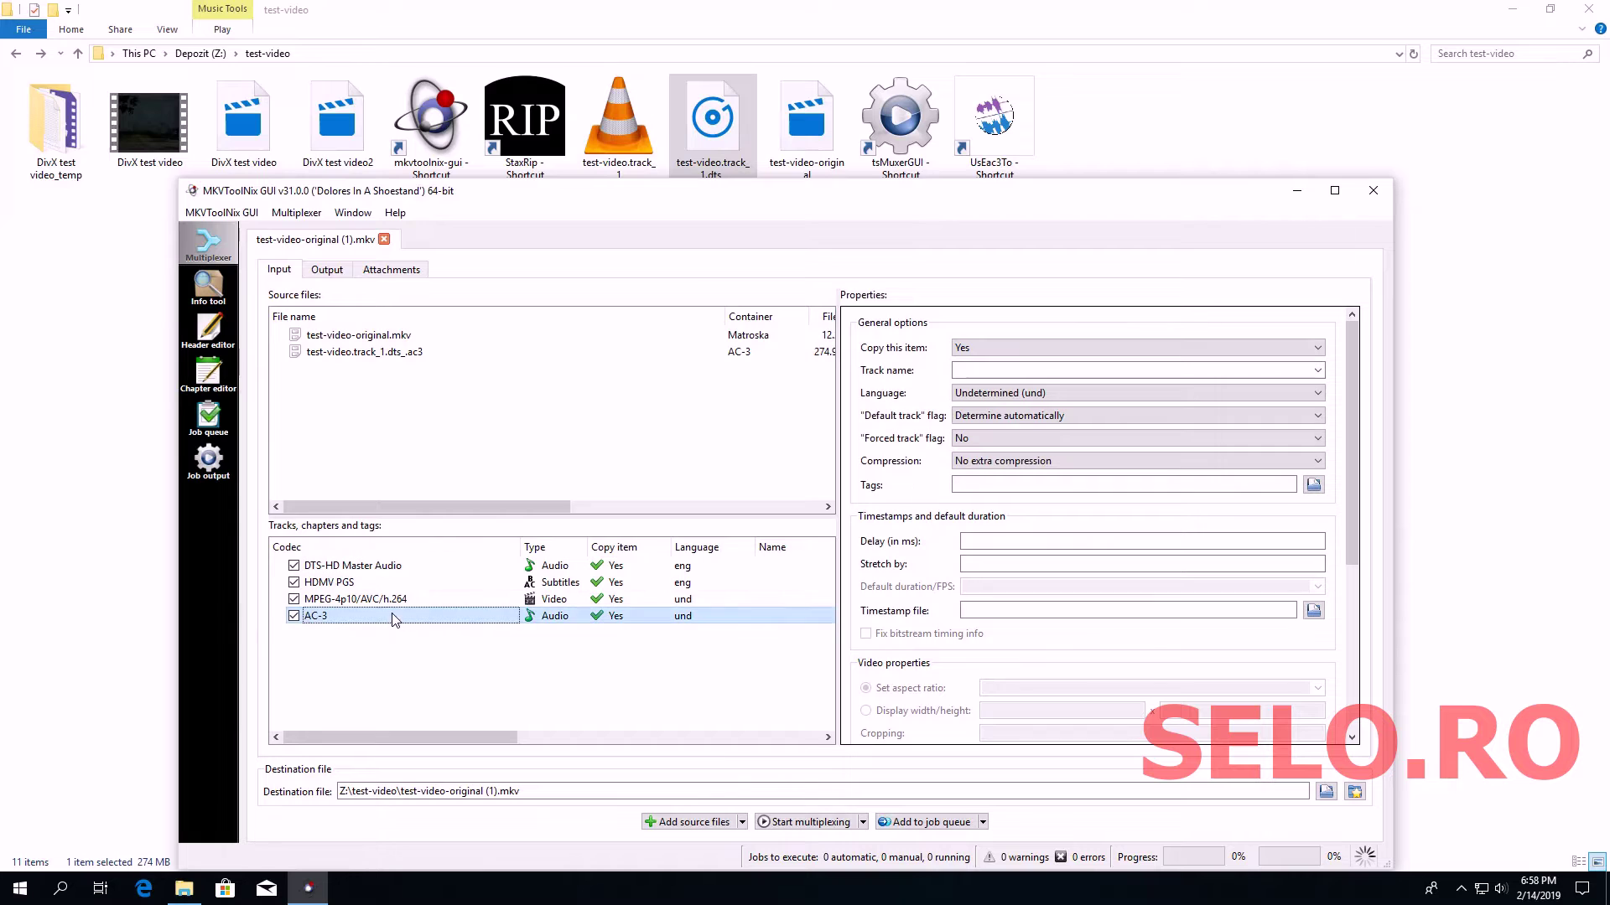
left_click(1036, 371)
type("AC3")
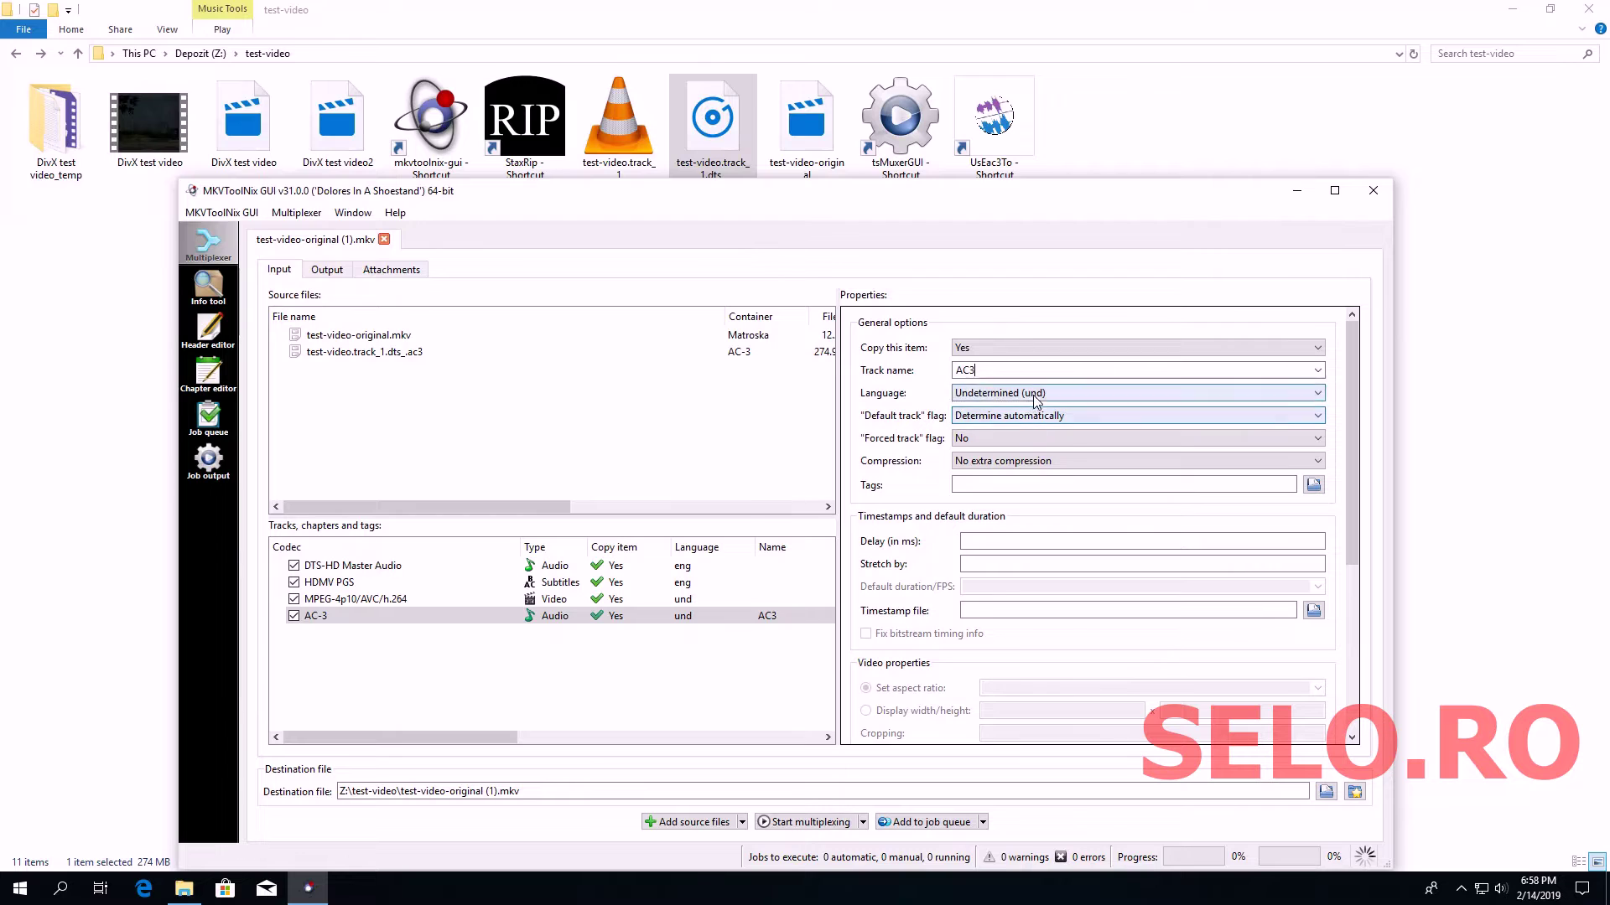
left_click(1034, 394)
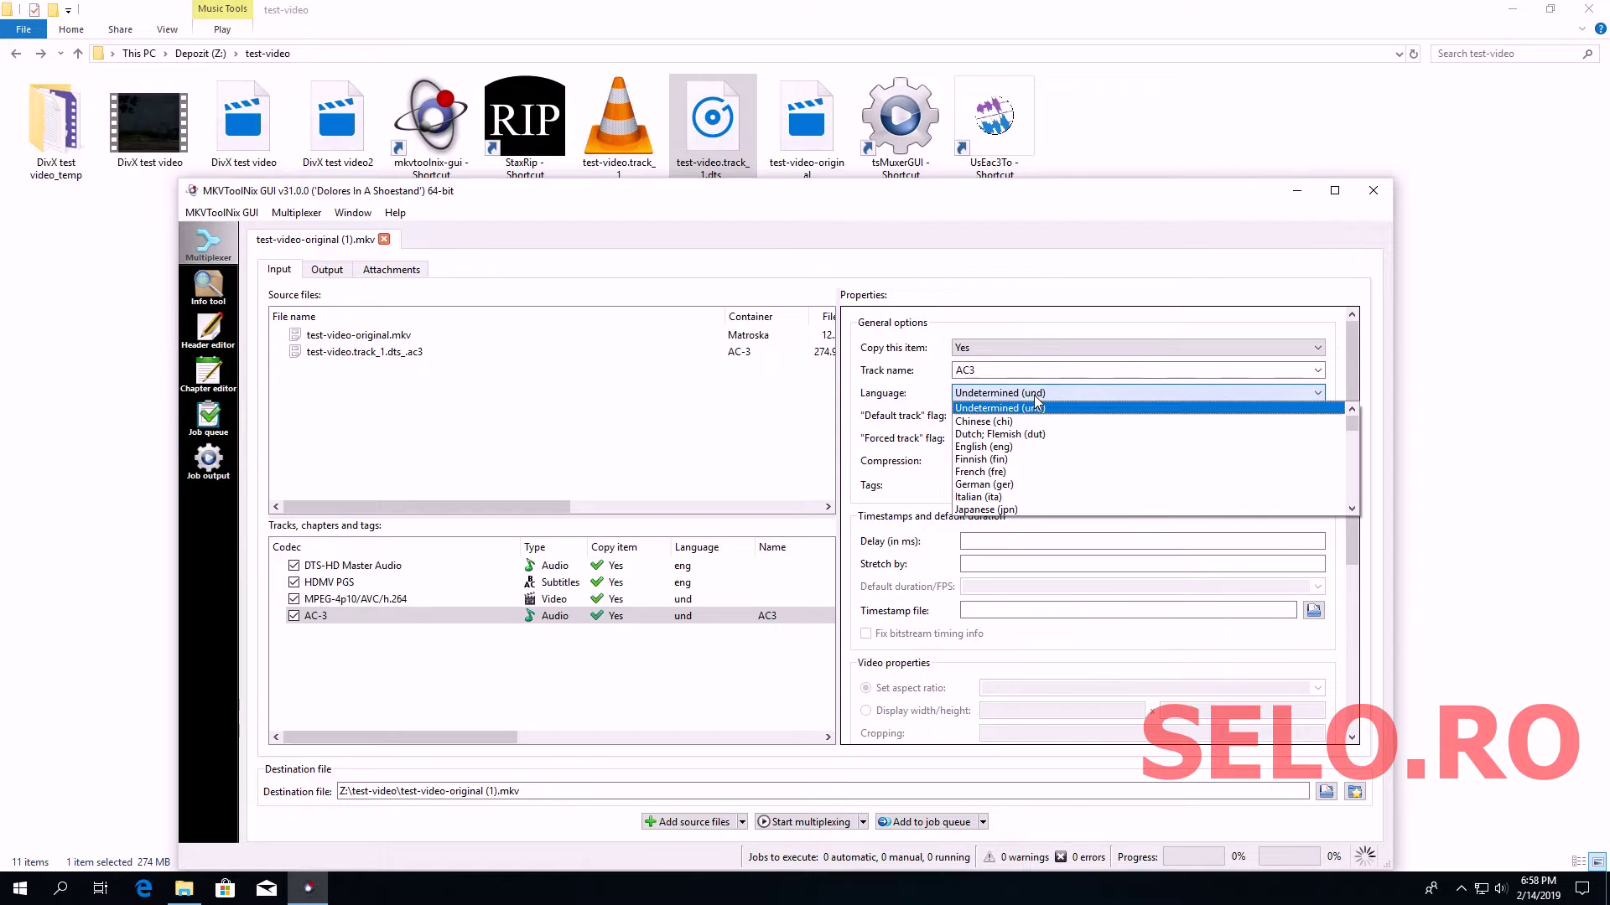
left_click(996, 448)
left_click(529, 683)
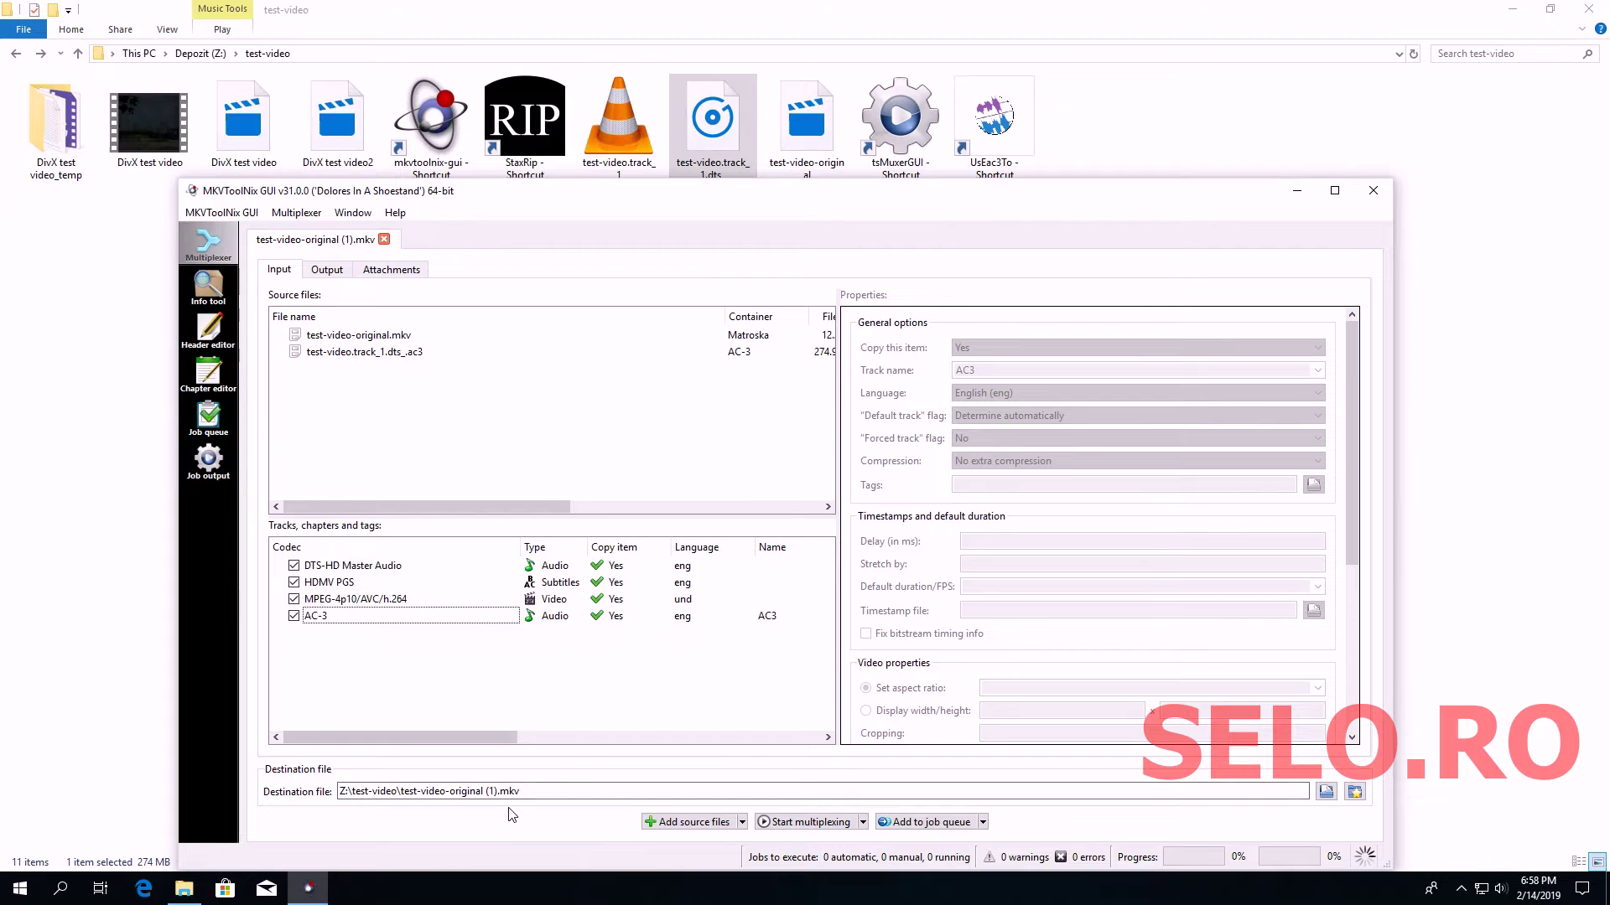
Change the destination file to Z:\test-video\test-video.mkv
left_click(481, 792)
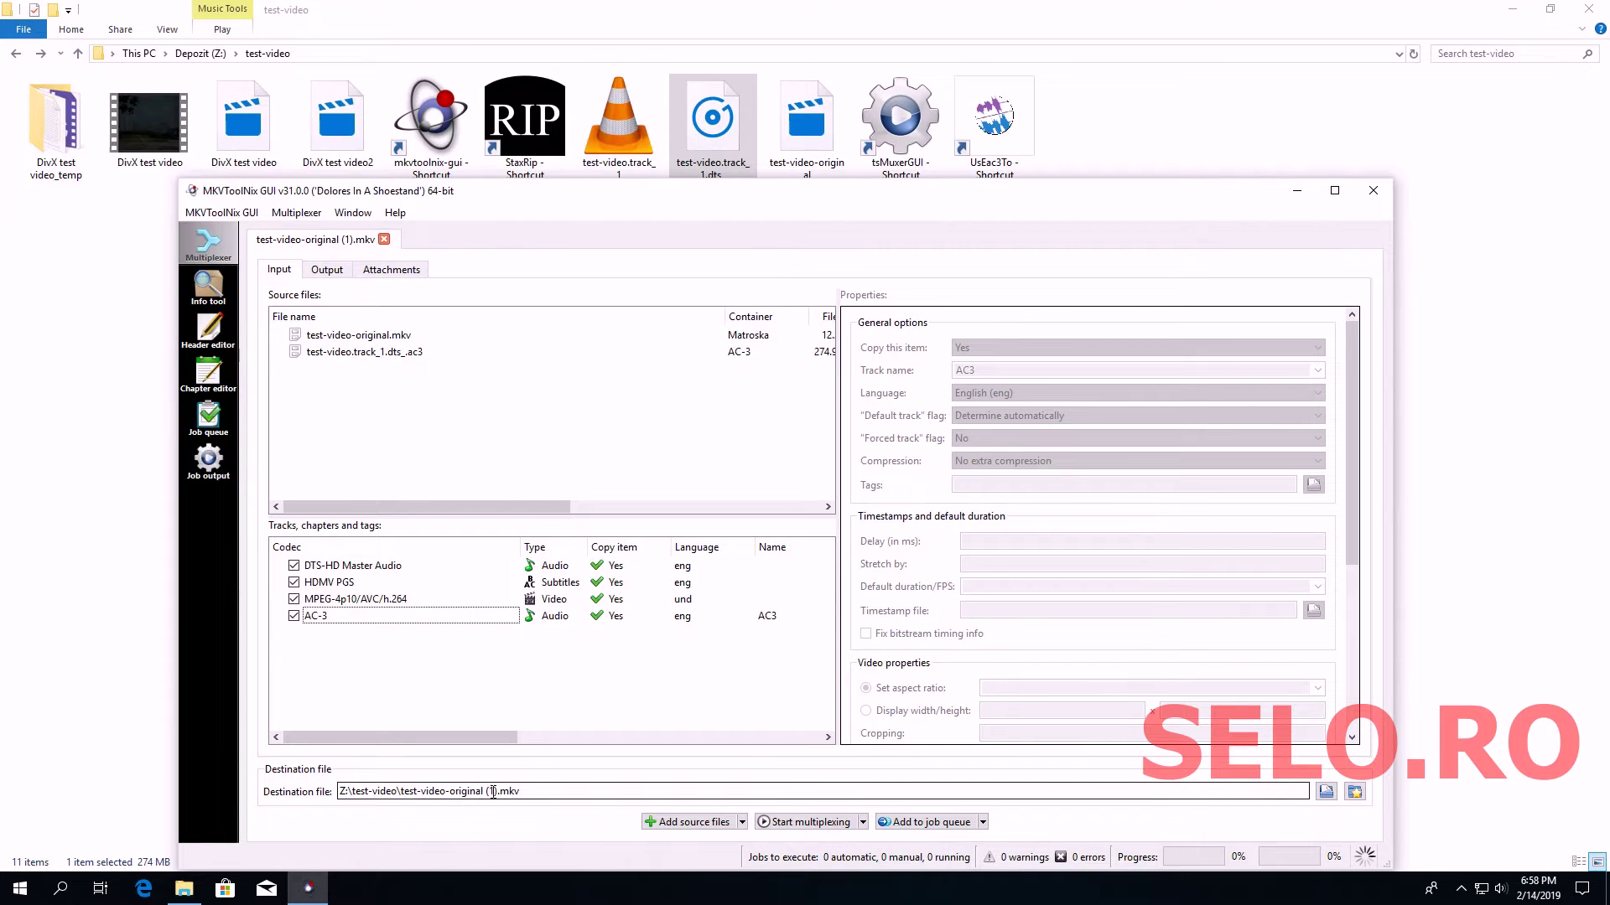
left_click(493, 792)
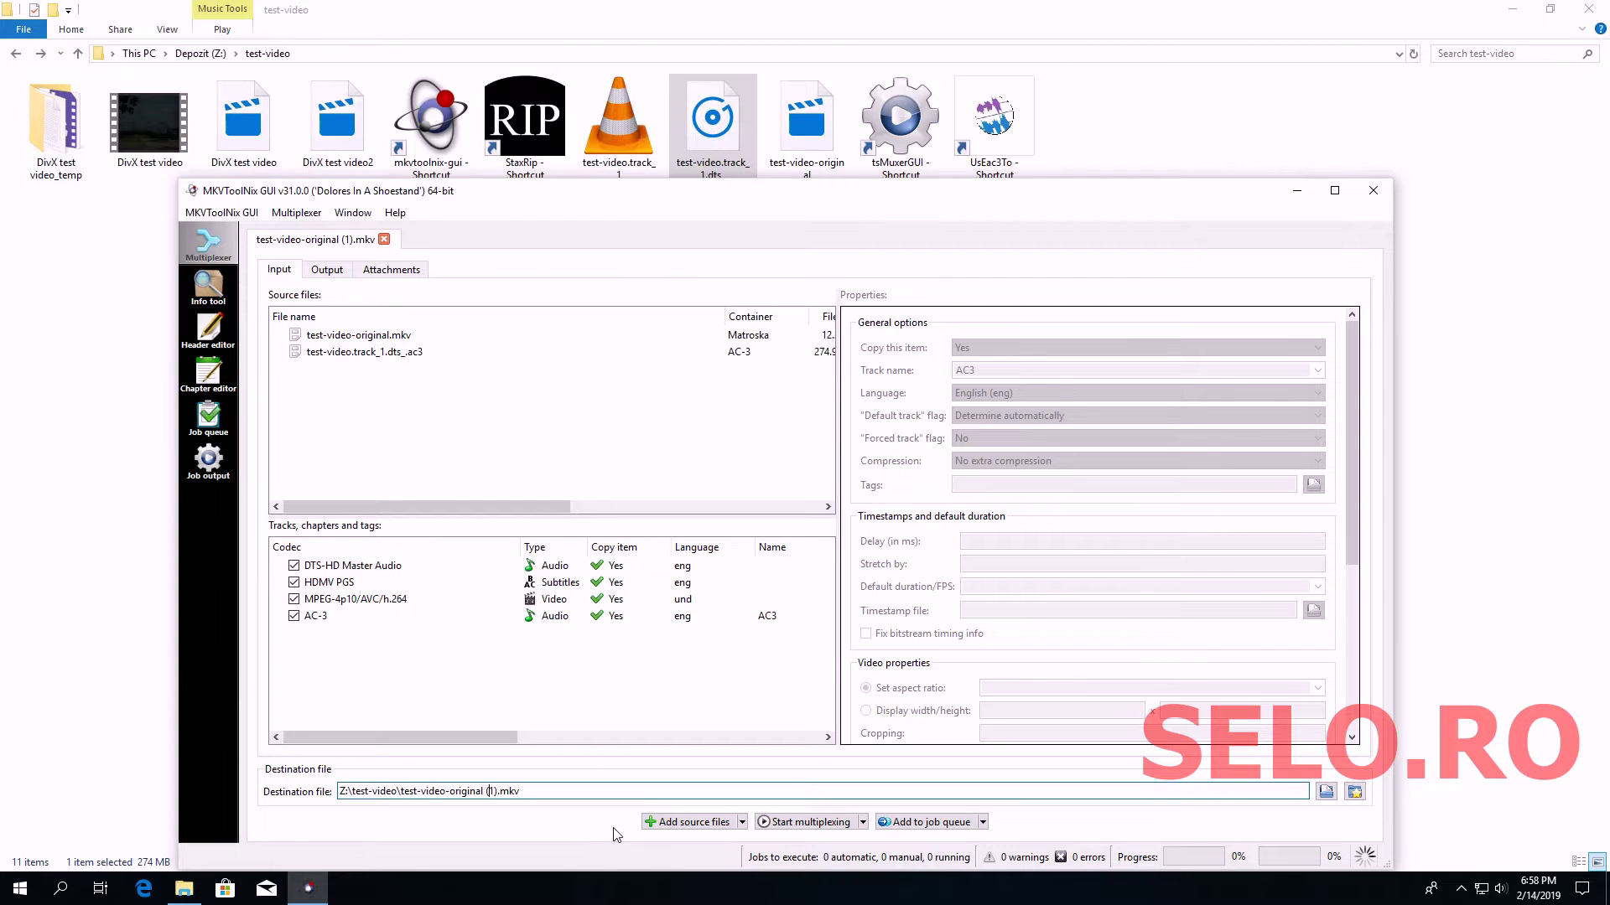
key("BackSpace")
key("BackSpace")
key("BackSpace")
key("BackSpace")
key("BackSpace")
key("BackSpace")
key("BackSpace")
key("BackSpace")
key("BackSpace")
key("BackSpace")
key("BackSpace")
key("BackSpace")
key("BackSpace")
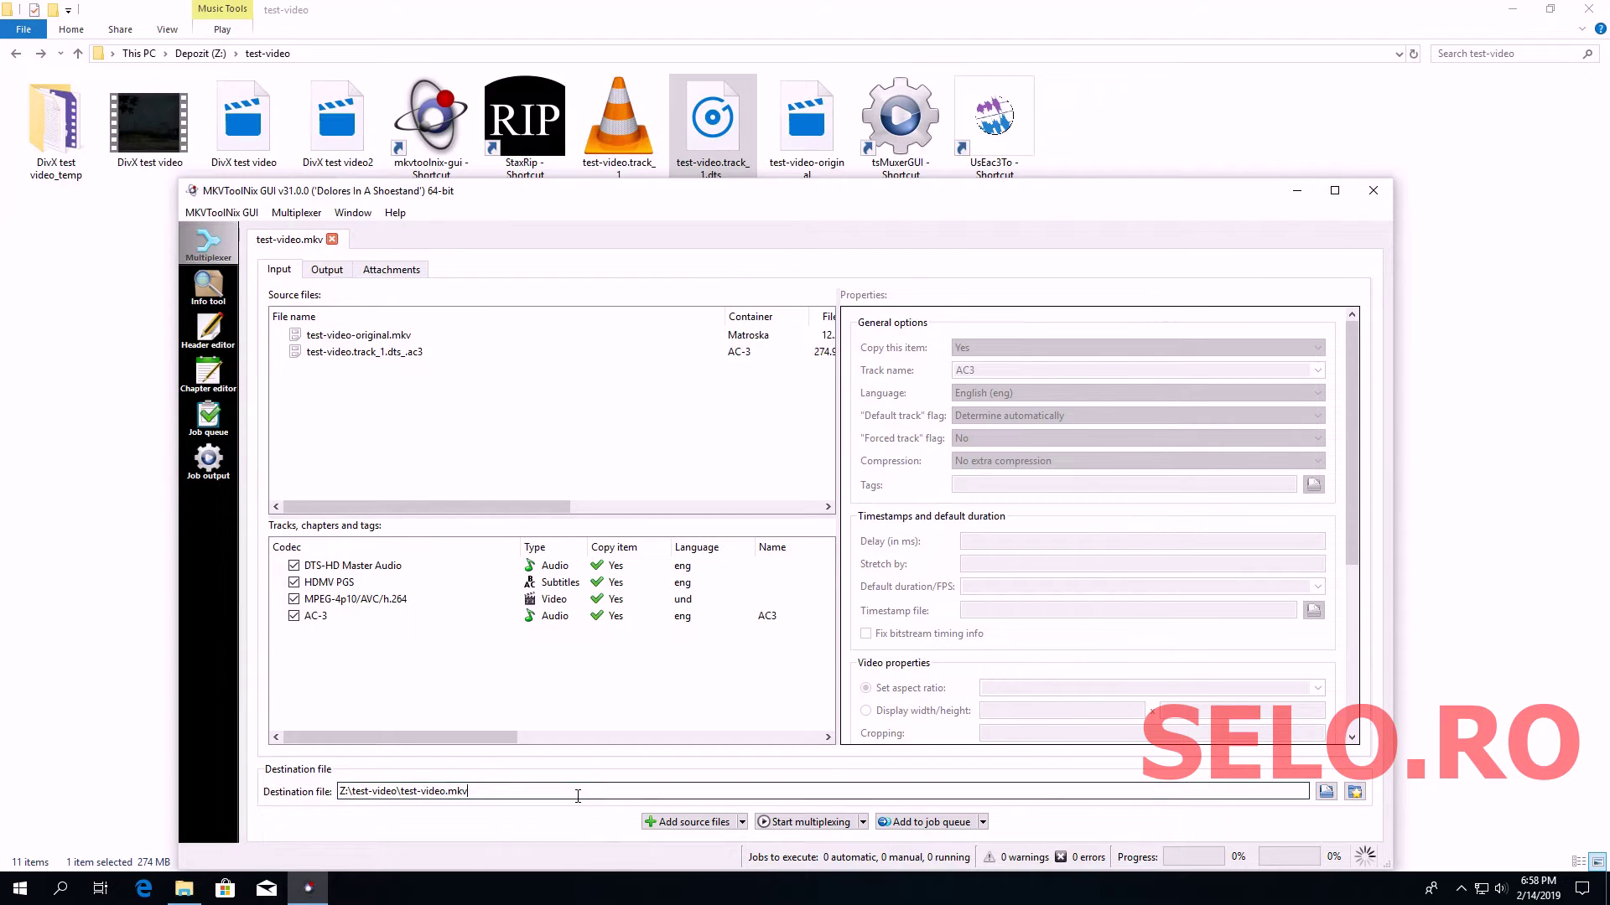
Multiplex the sources with all four tracks enabled, including DTS-HD Master Audio, and minimize MKVToolNix
left_click(293, 567)
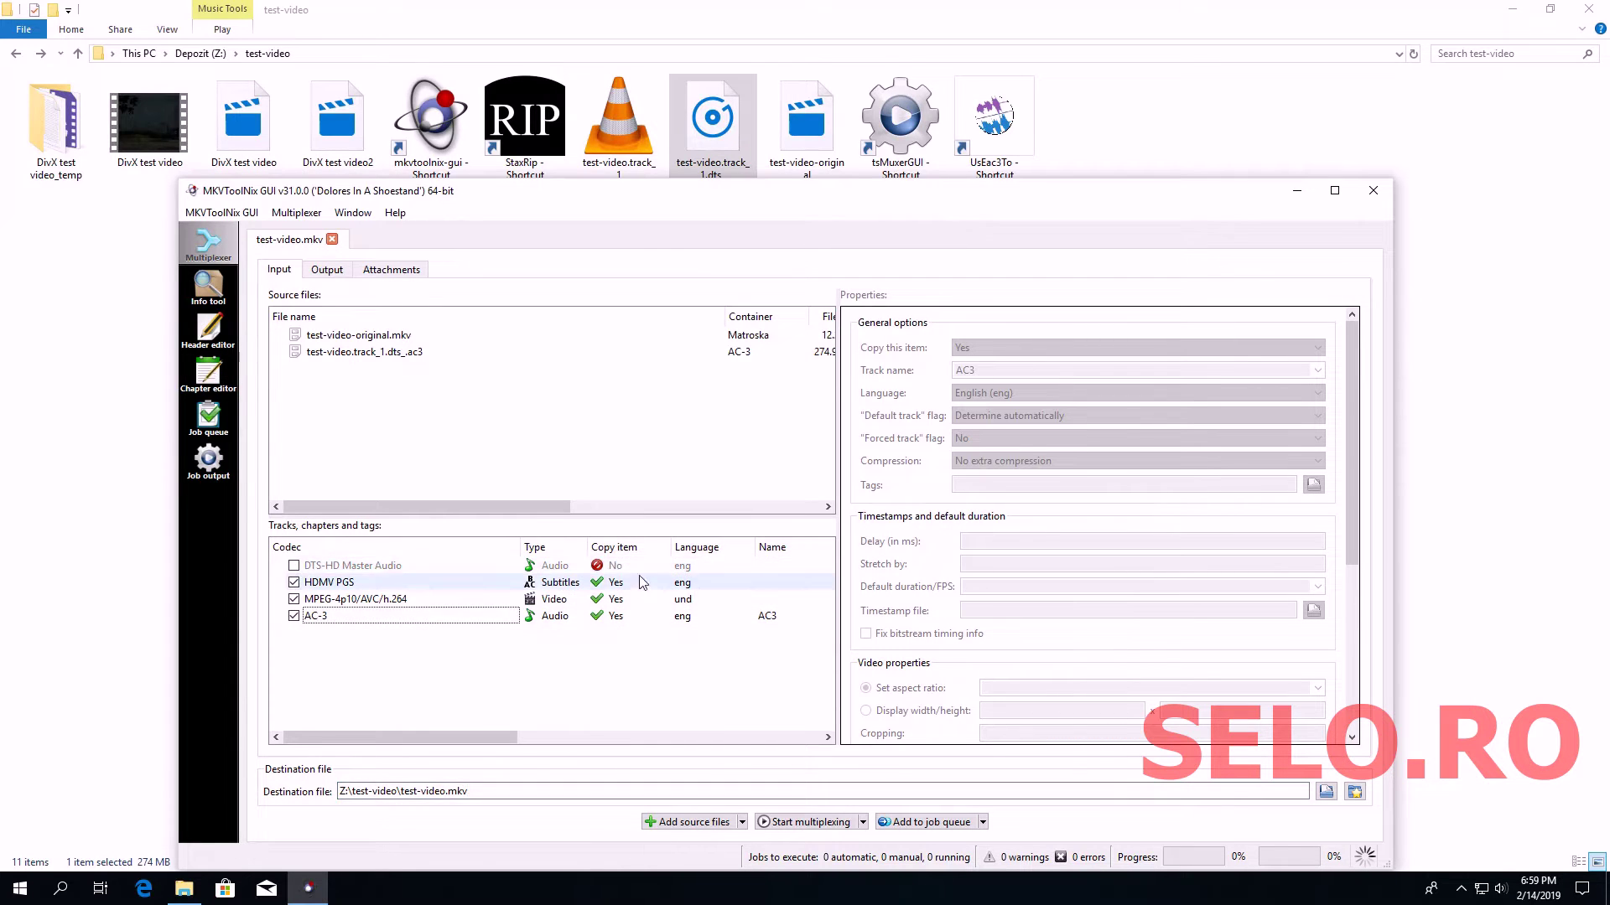
left_click(293, 566)
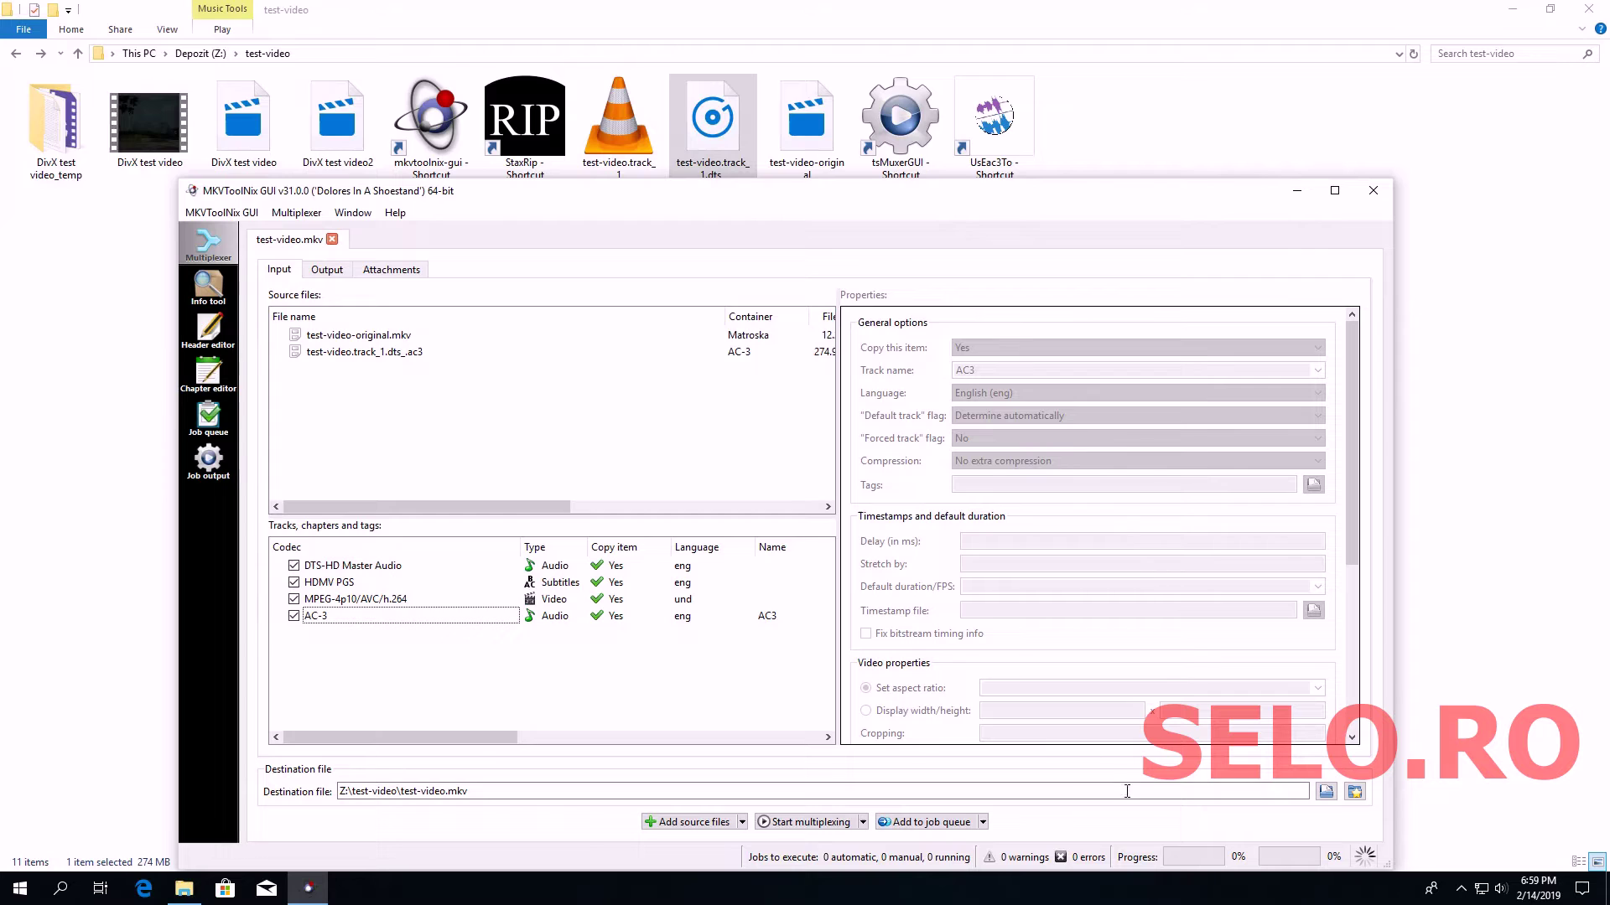
left_click(794, 822)
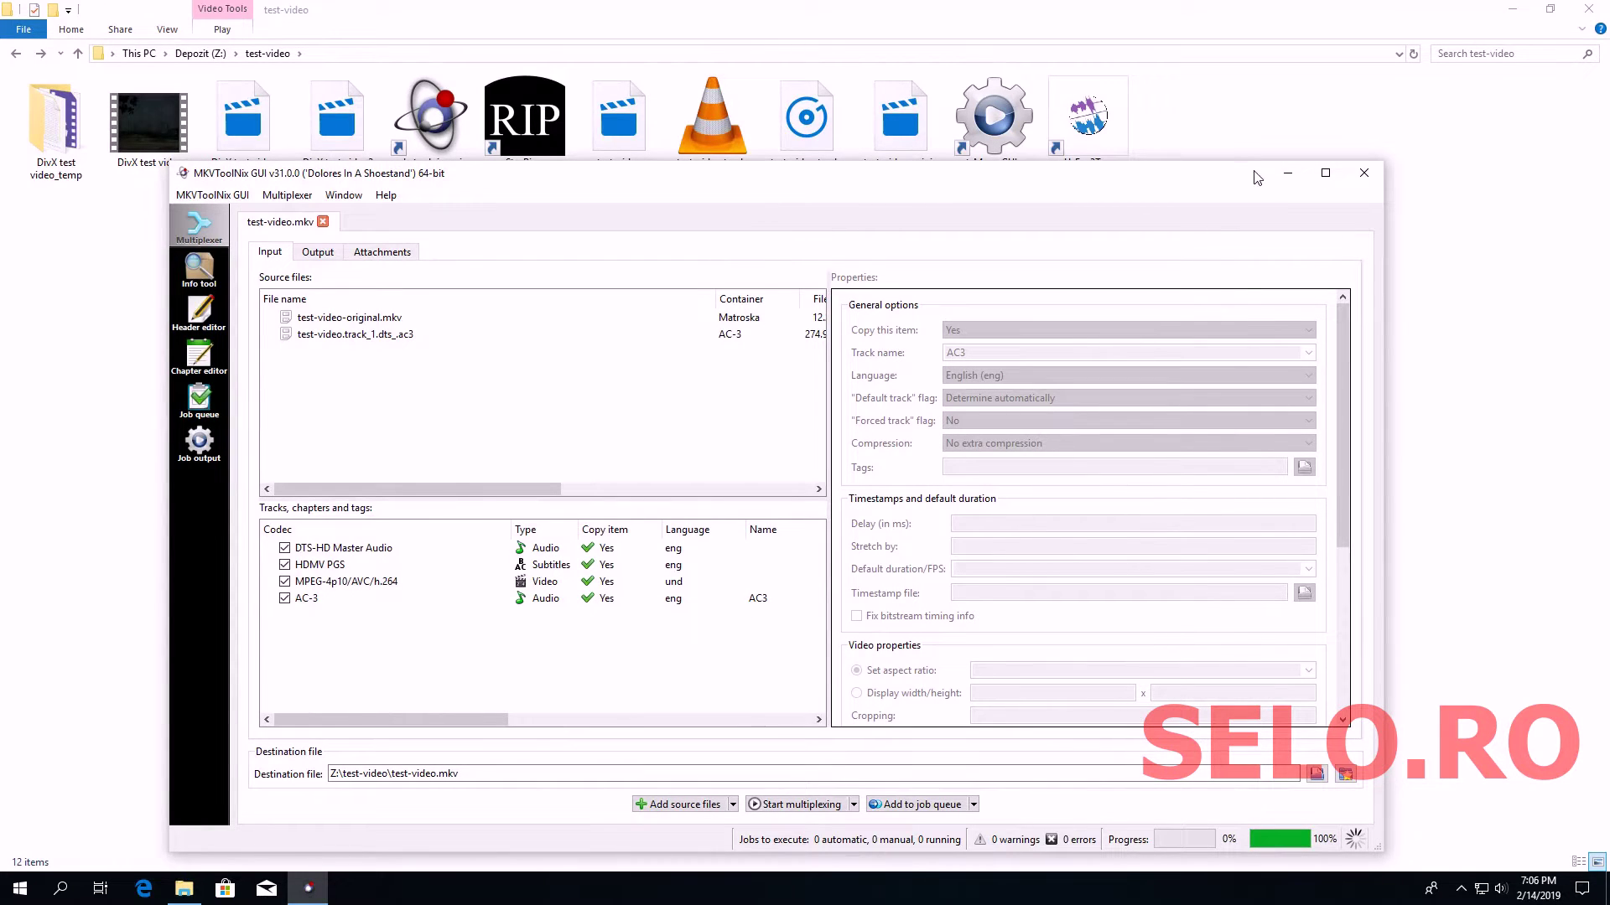
left_click(1287, 173)
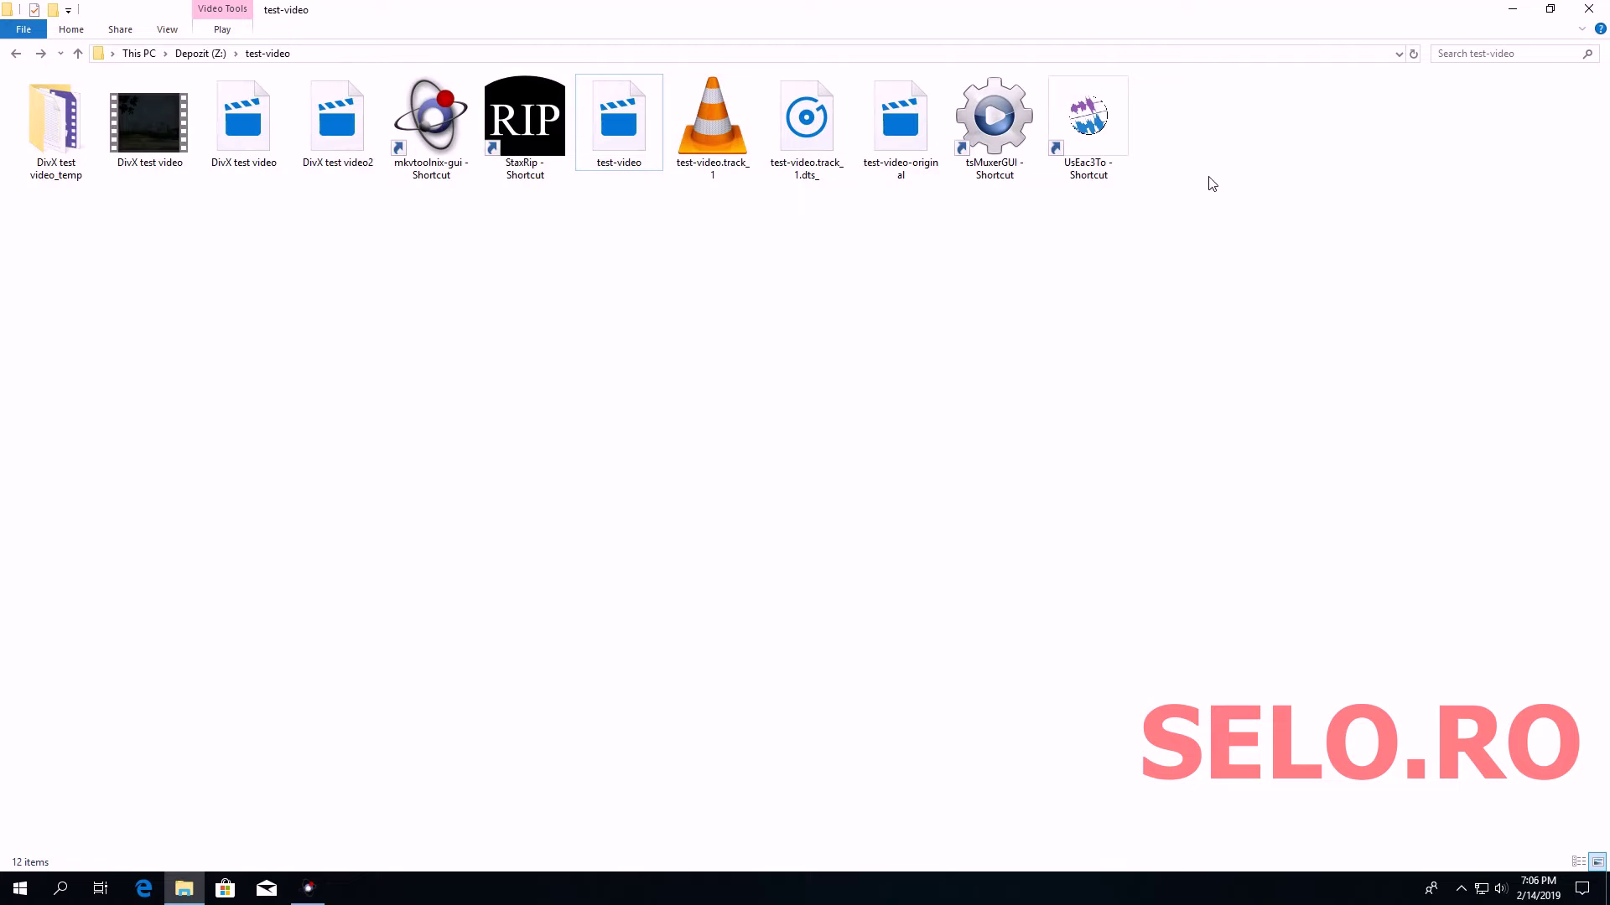
Open test-video-original in MediaInfo and move its window aside
left_click(896, 151)
right_click(897, 150)
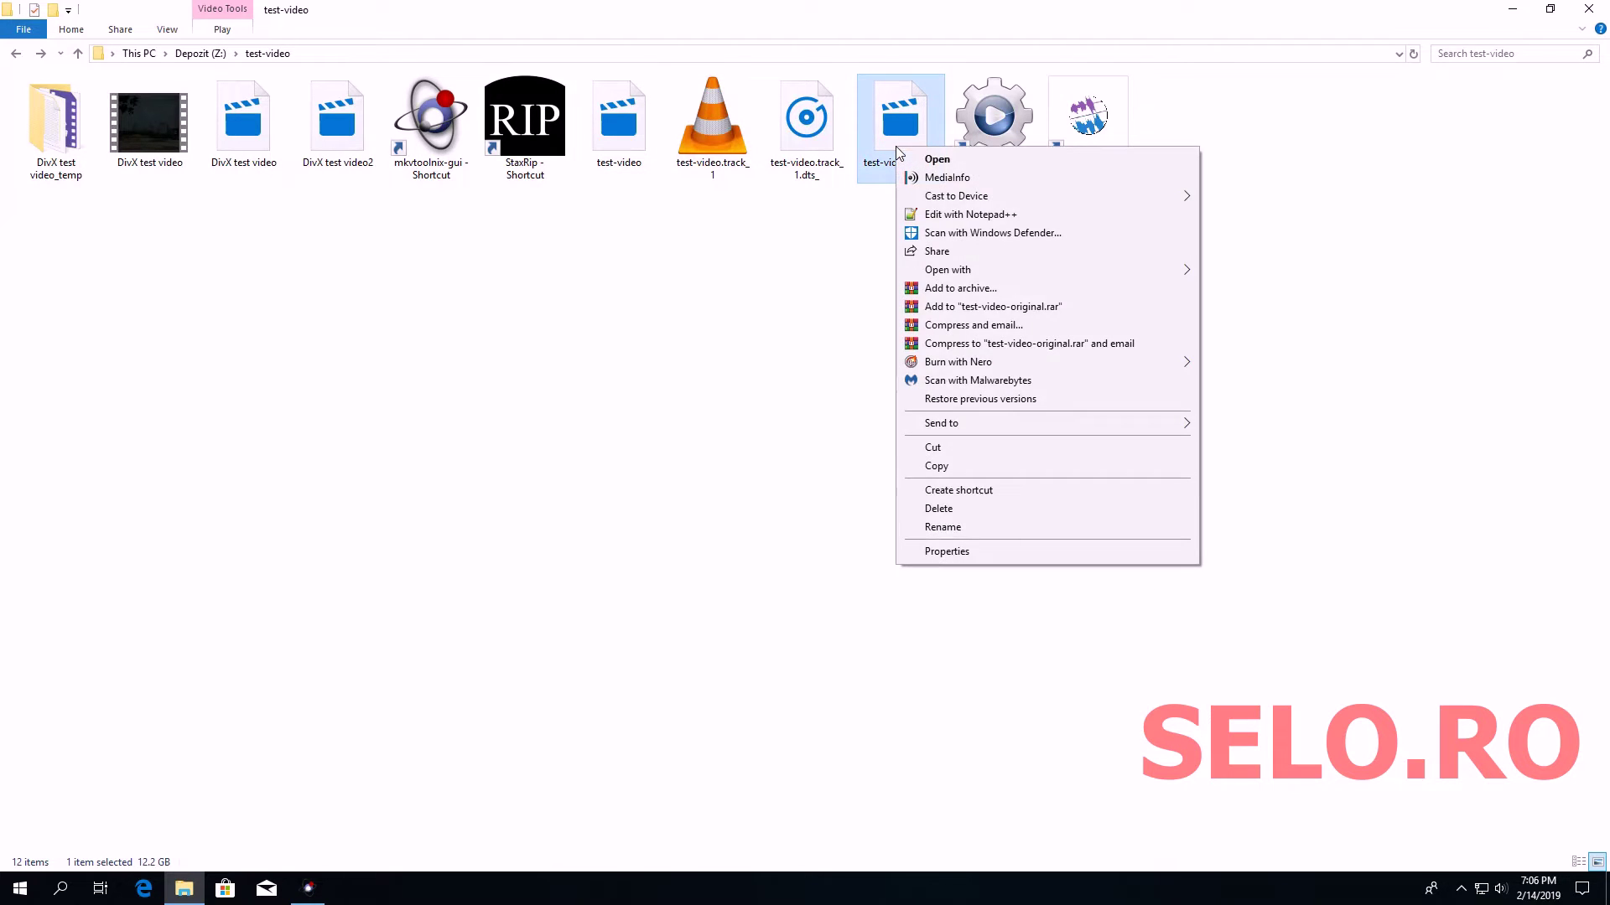
left_click(933, 180)
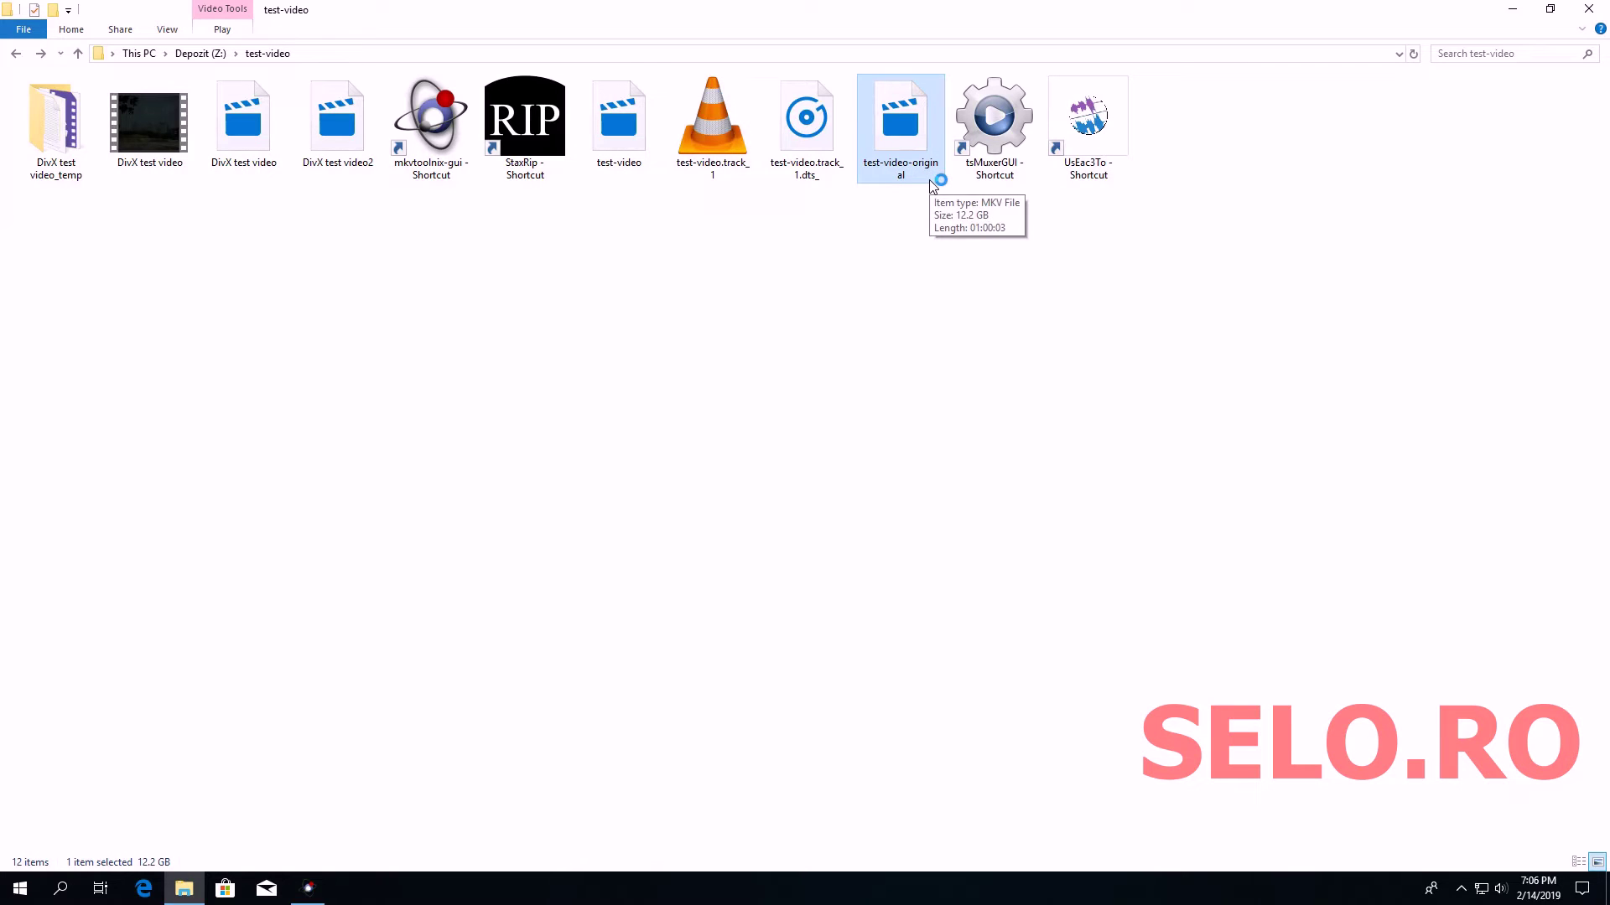
left_click_drag(842, 220, 410, 211)
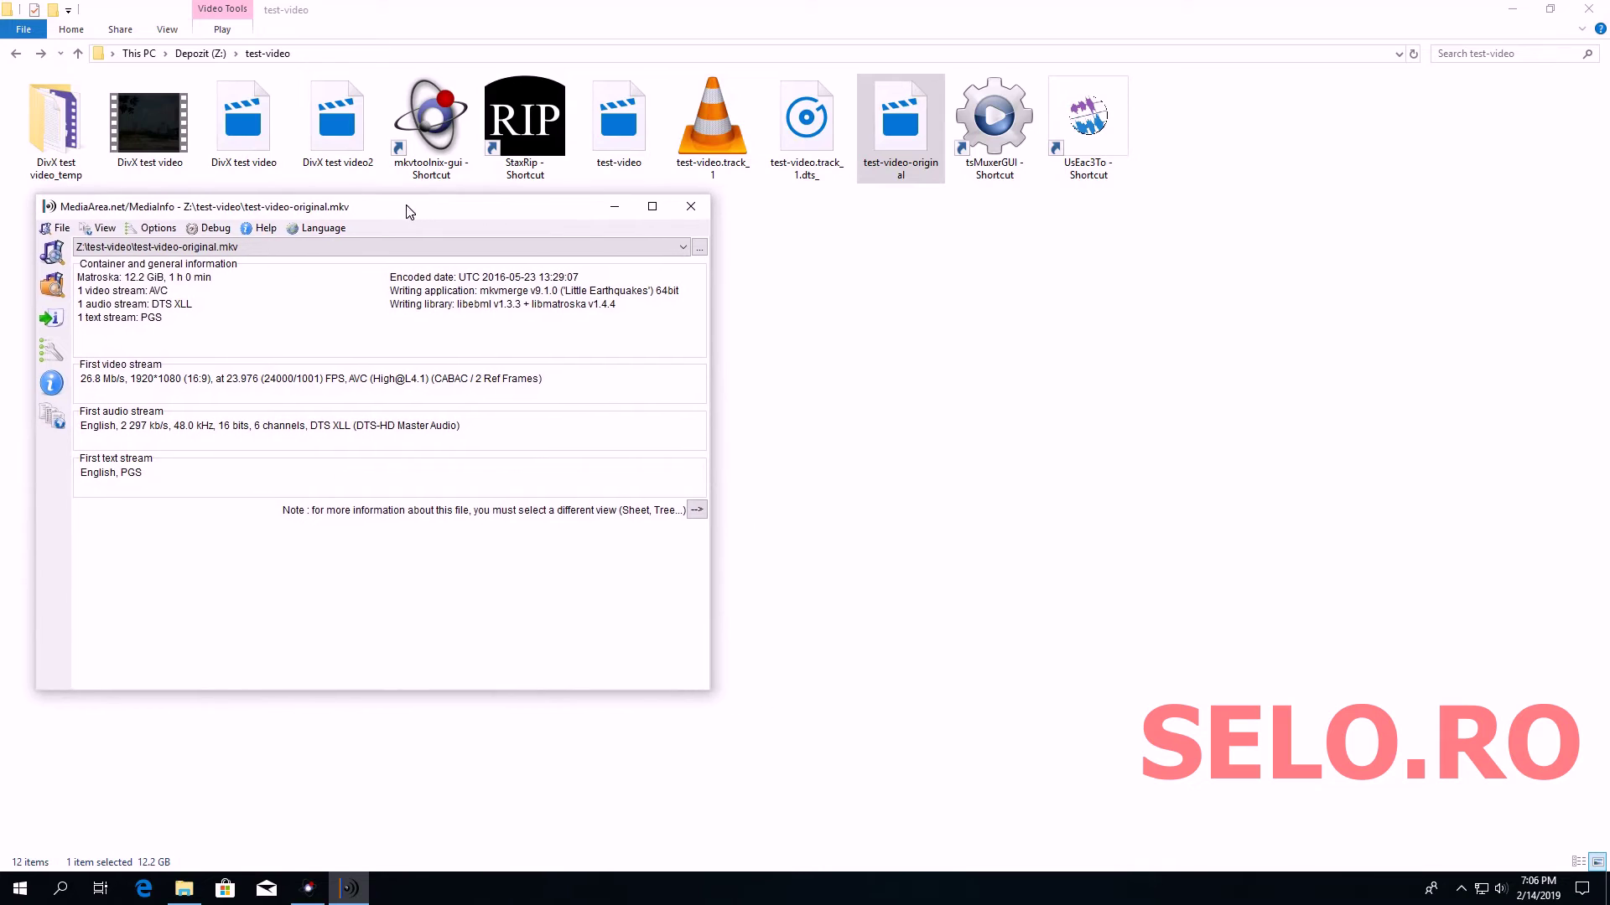
Open the new test-video file in MediaInfo and place its window beside the one for test-video-original
left_click(630, 119)
right_click(631, 120)
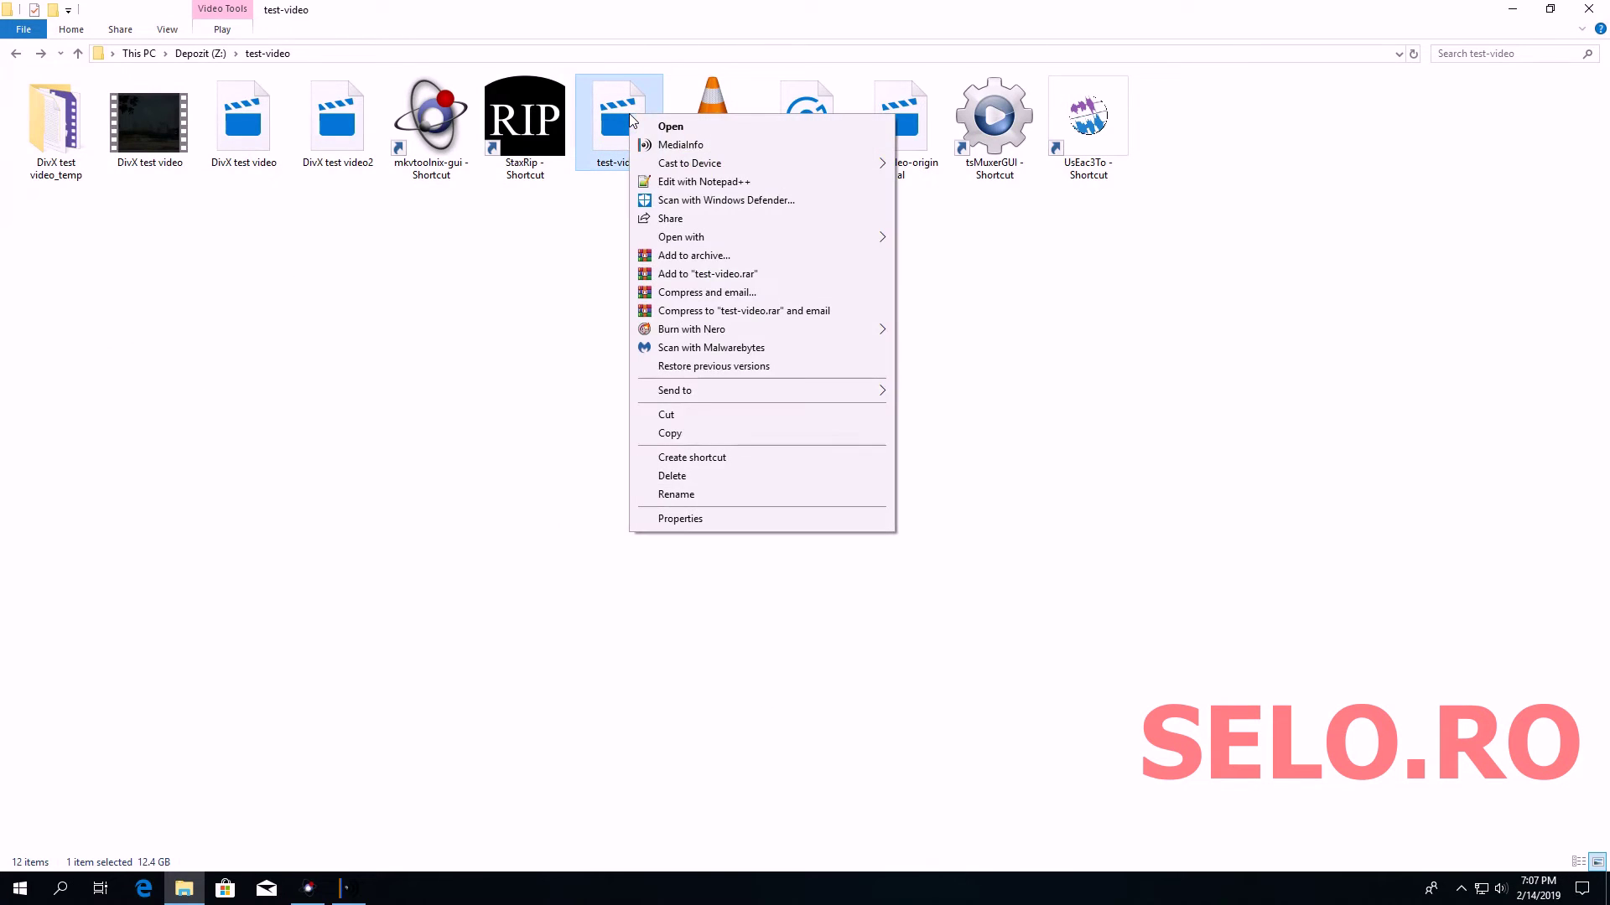
left_click(669, 145)
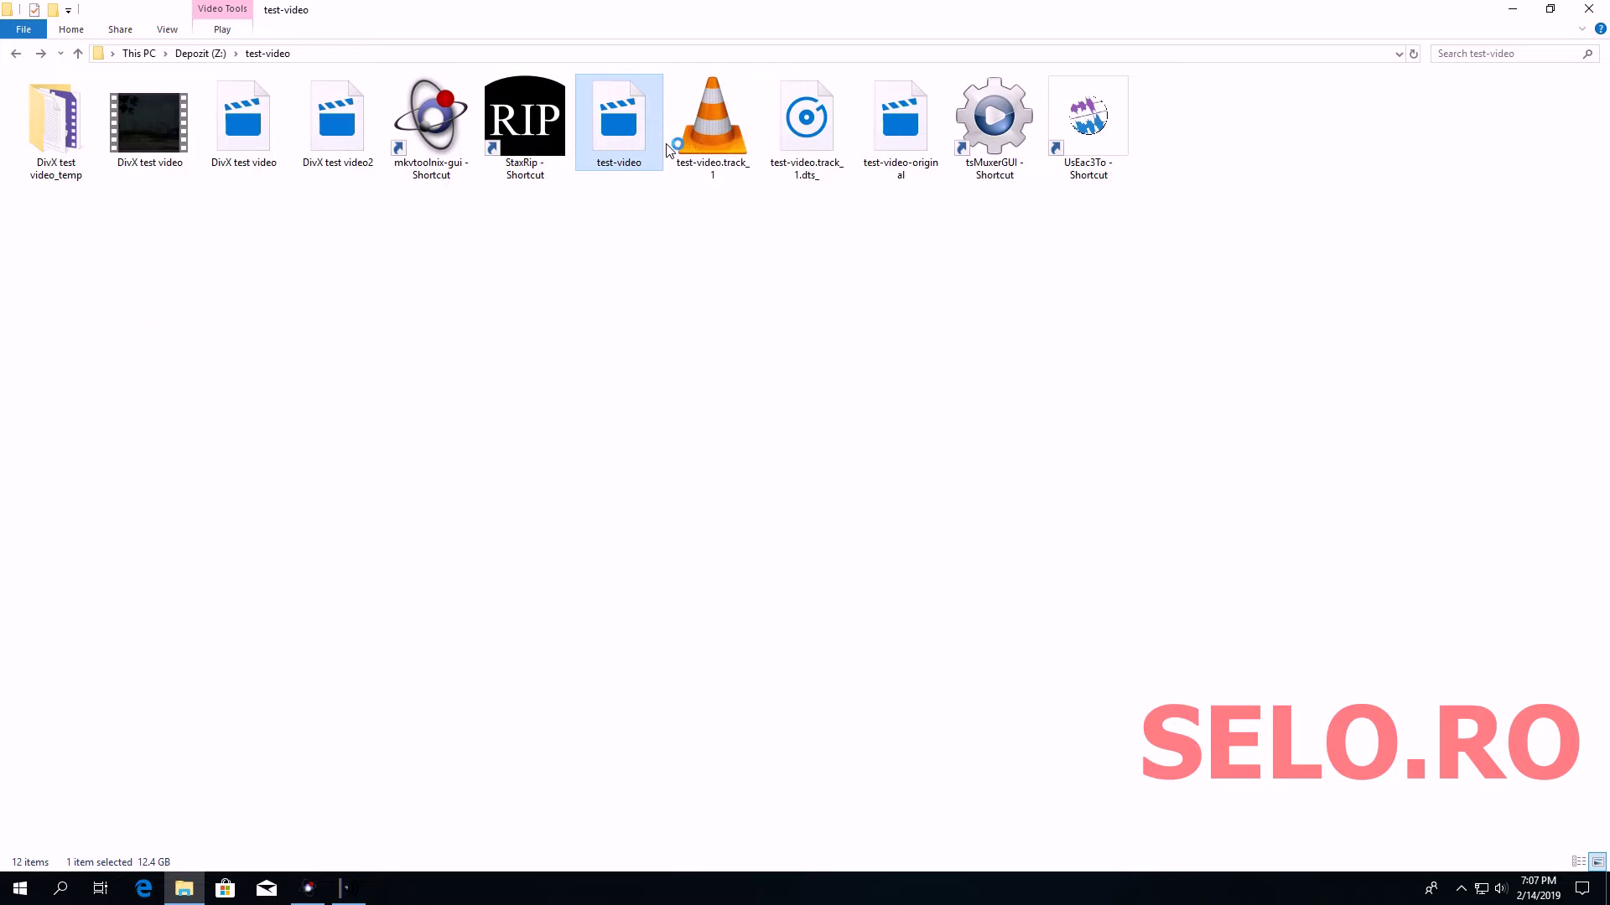
left_click_drag(689, 219, 1103, 228)
mouse_move(350, 888)
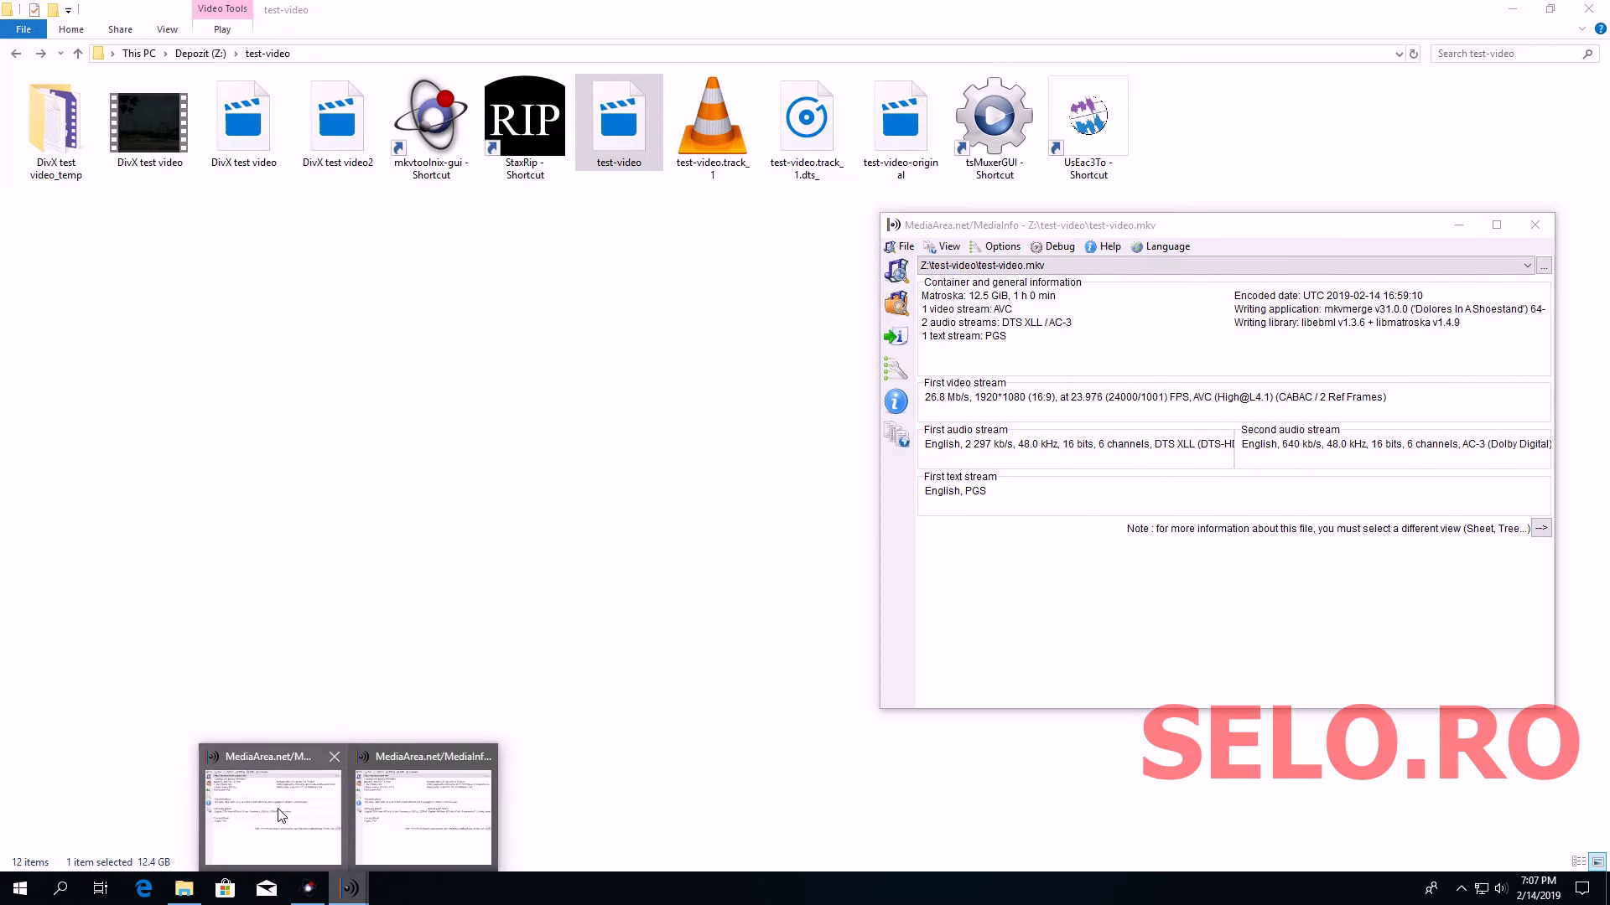
left_click(285, 809)
left_click_drag(527, 213, 685, 228)
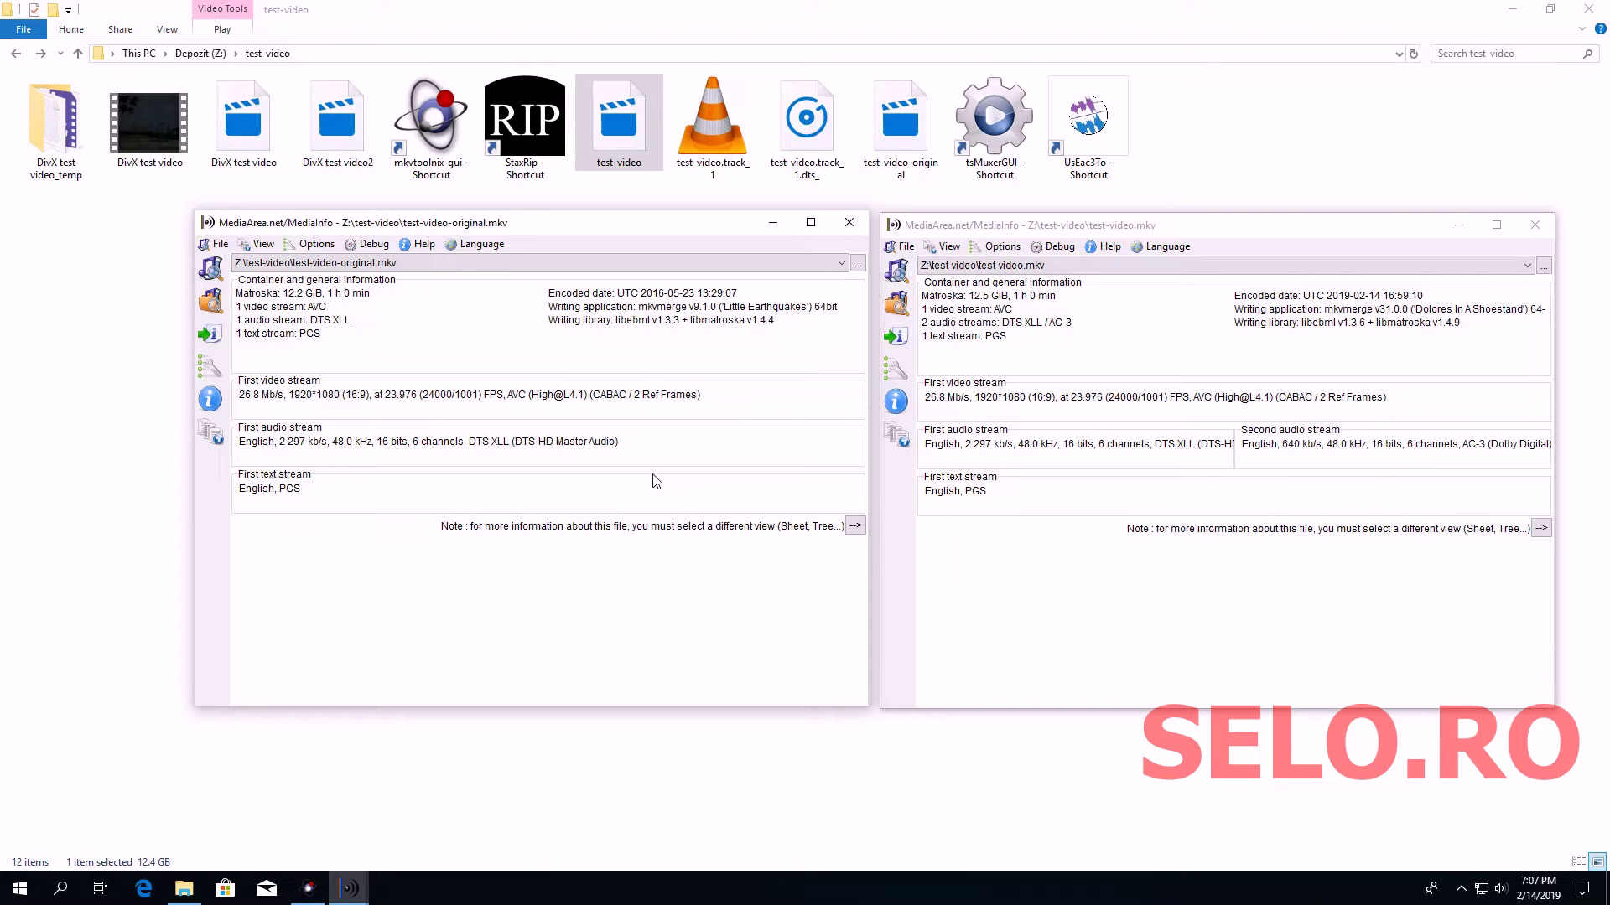
Switch both MediaInfo windows to the Text view
left_click(209, 435)
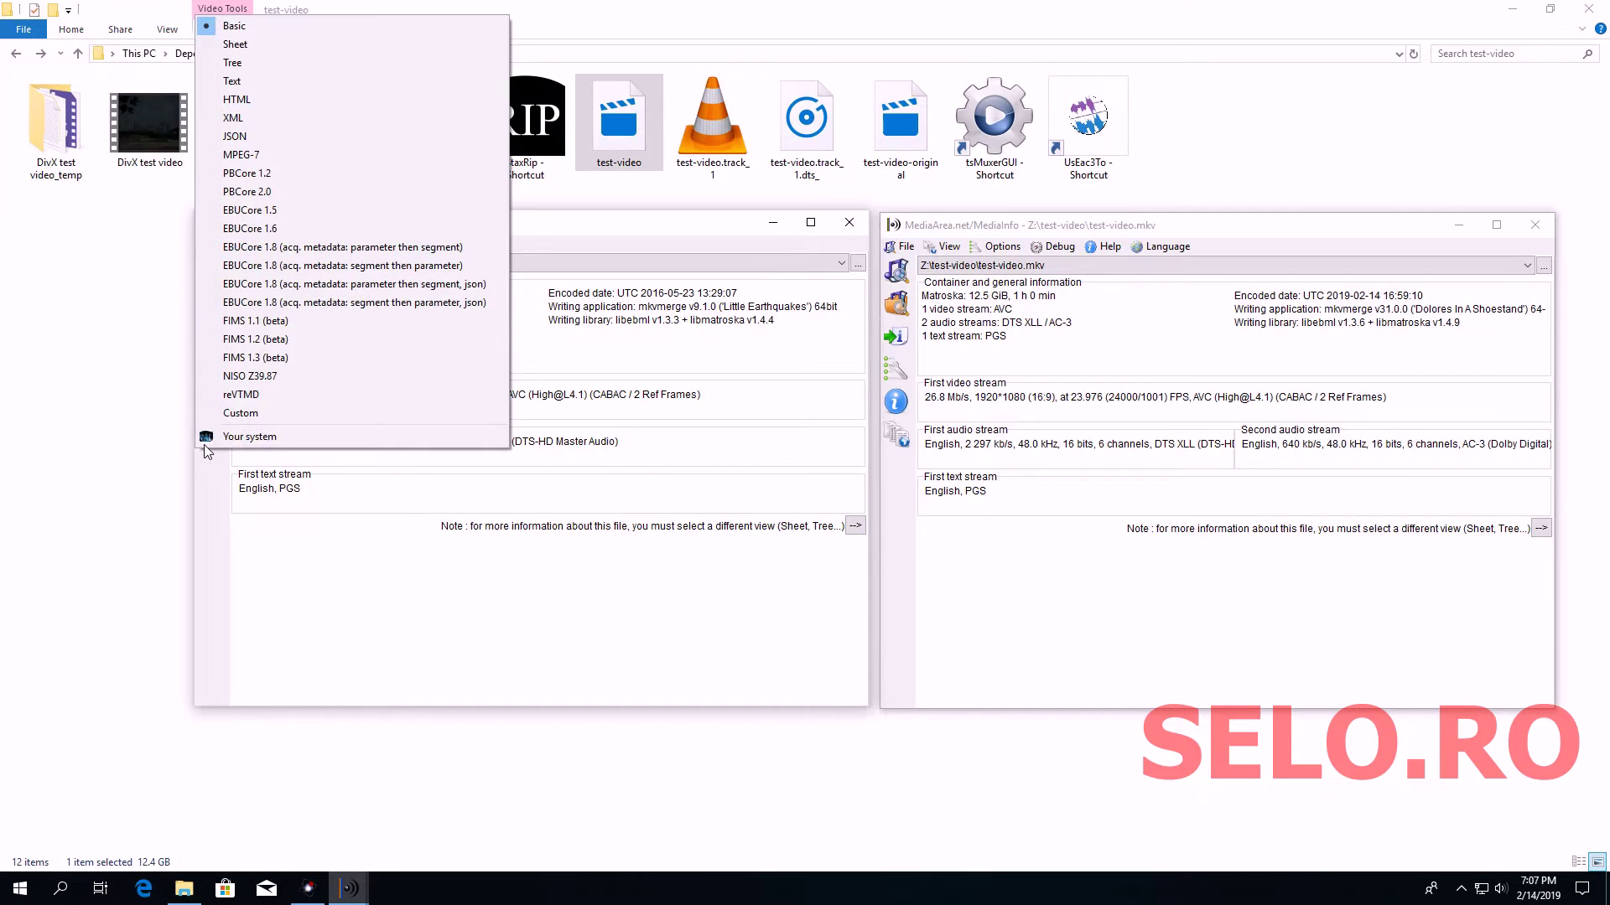
left_click(285, 77)
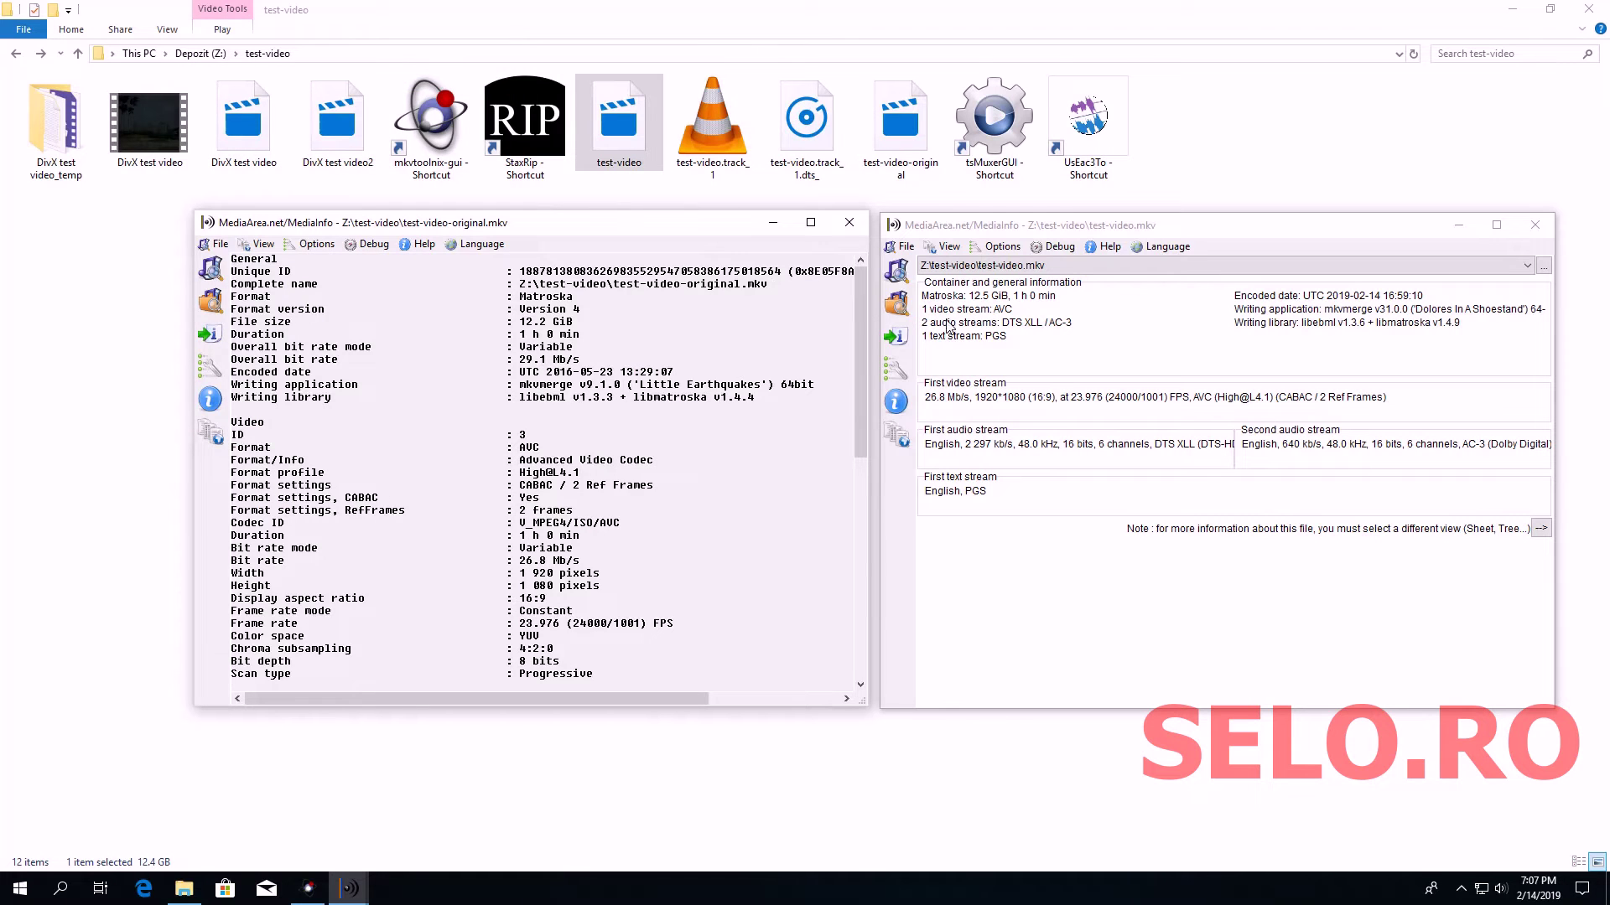
left_click(899, 438)
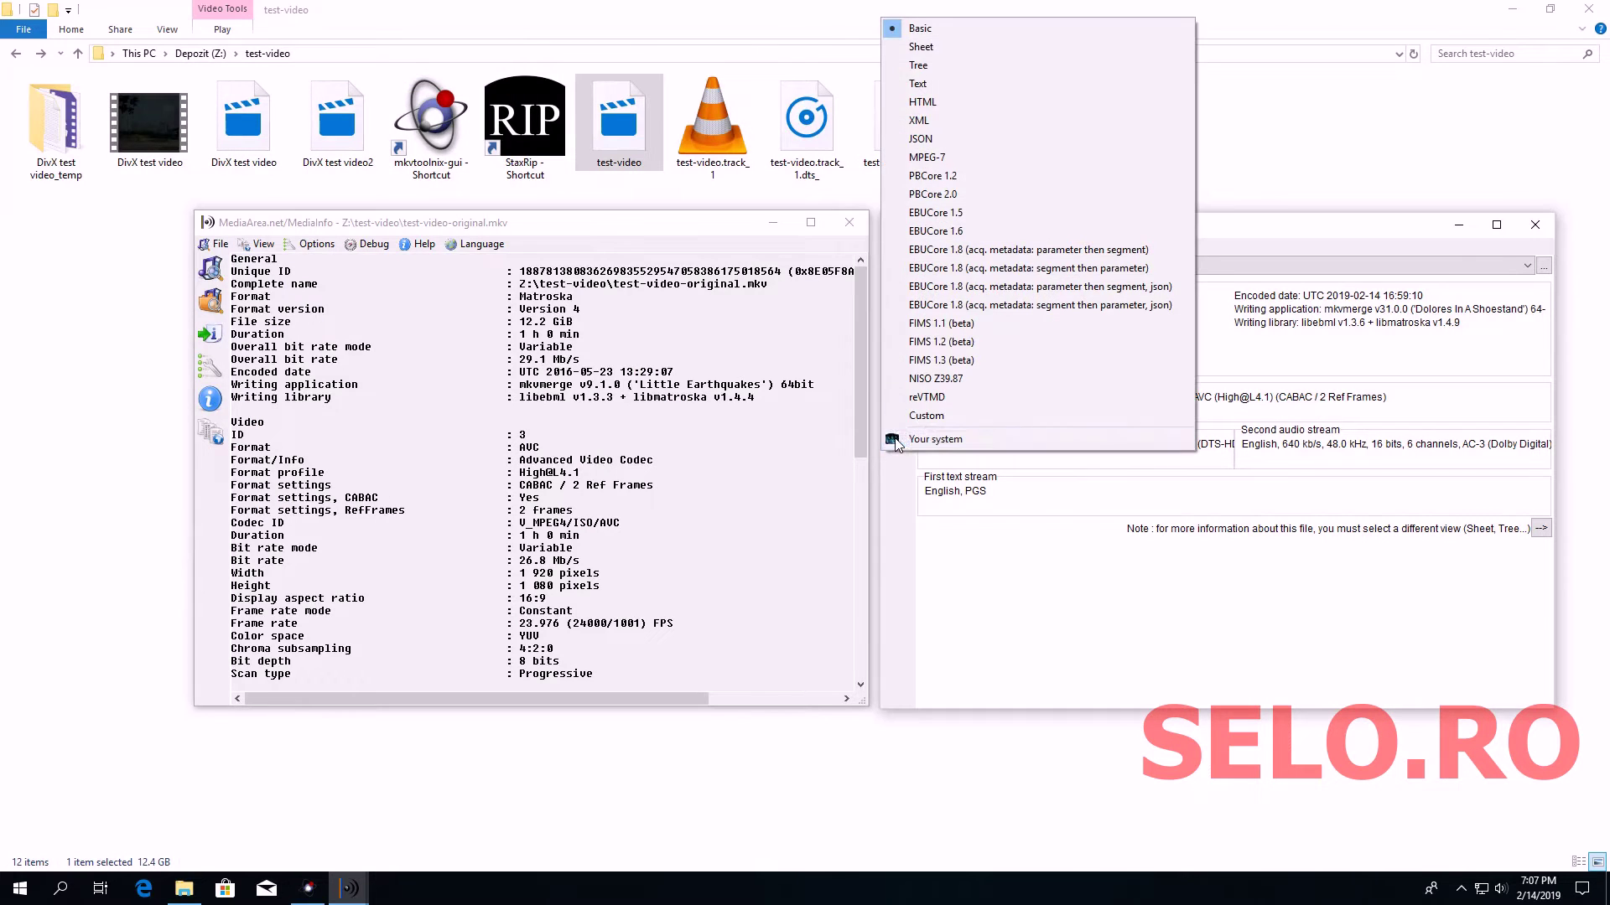
left_click(943, 81)
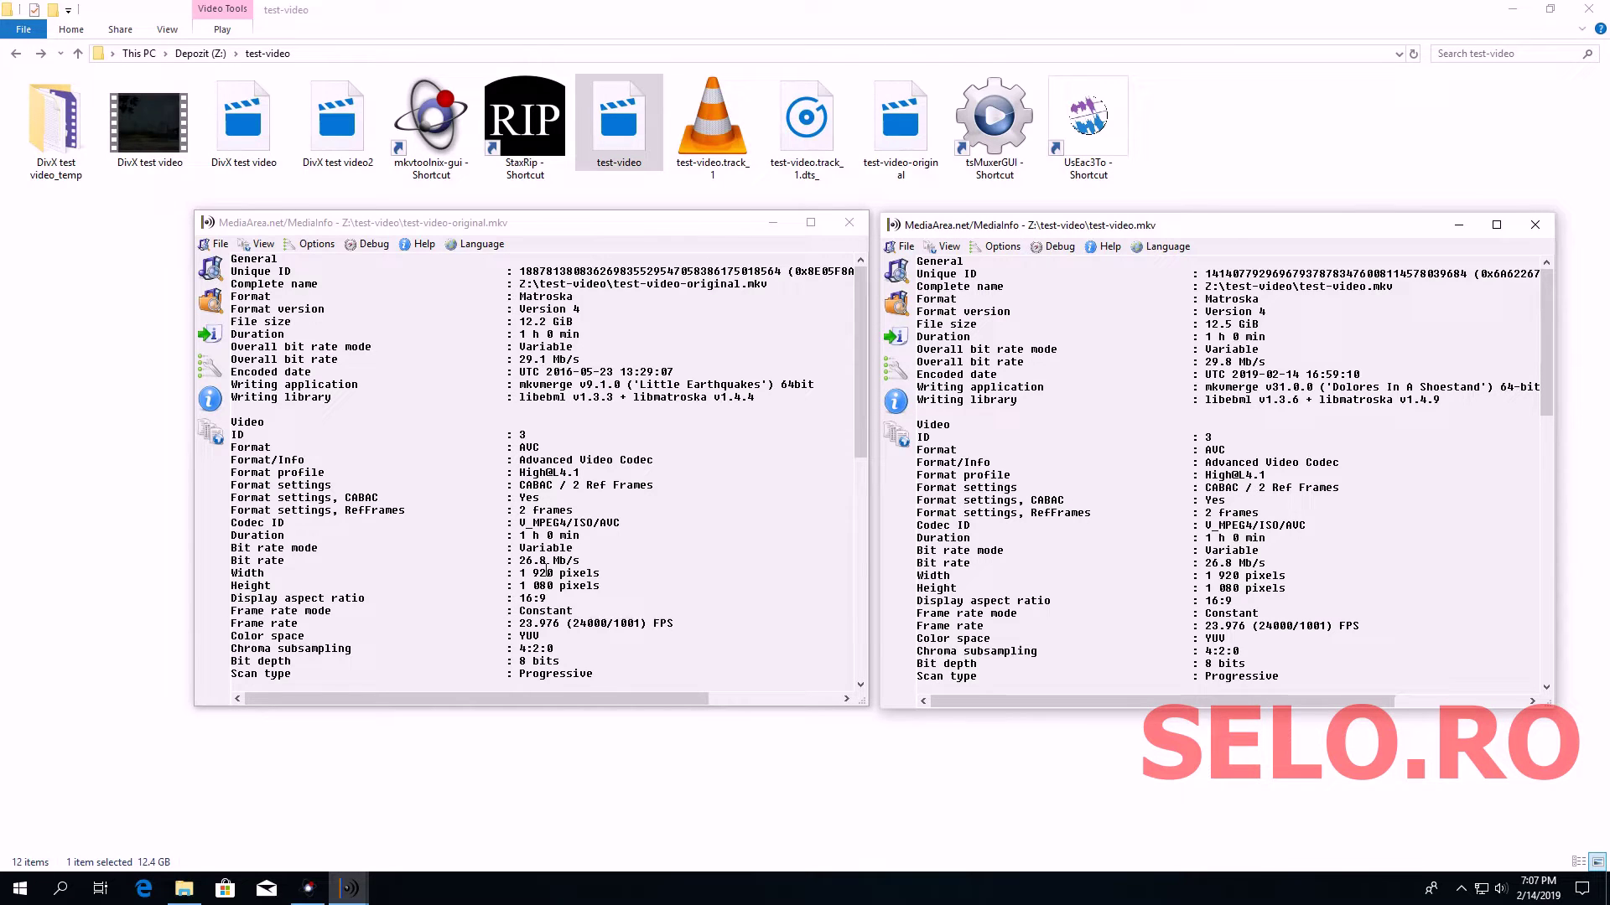
Compare the video bit rate and stream size of test-video-original.mkv and test-video.mkv
scroll(545, 570, "down", 1)
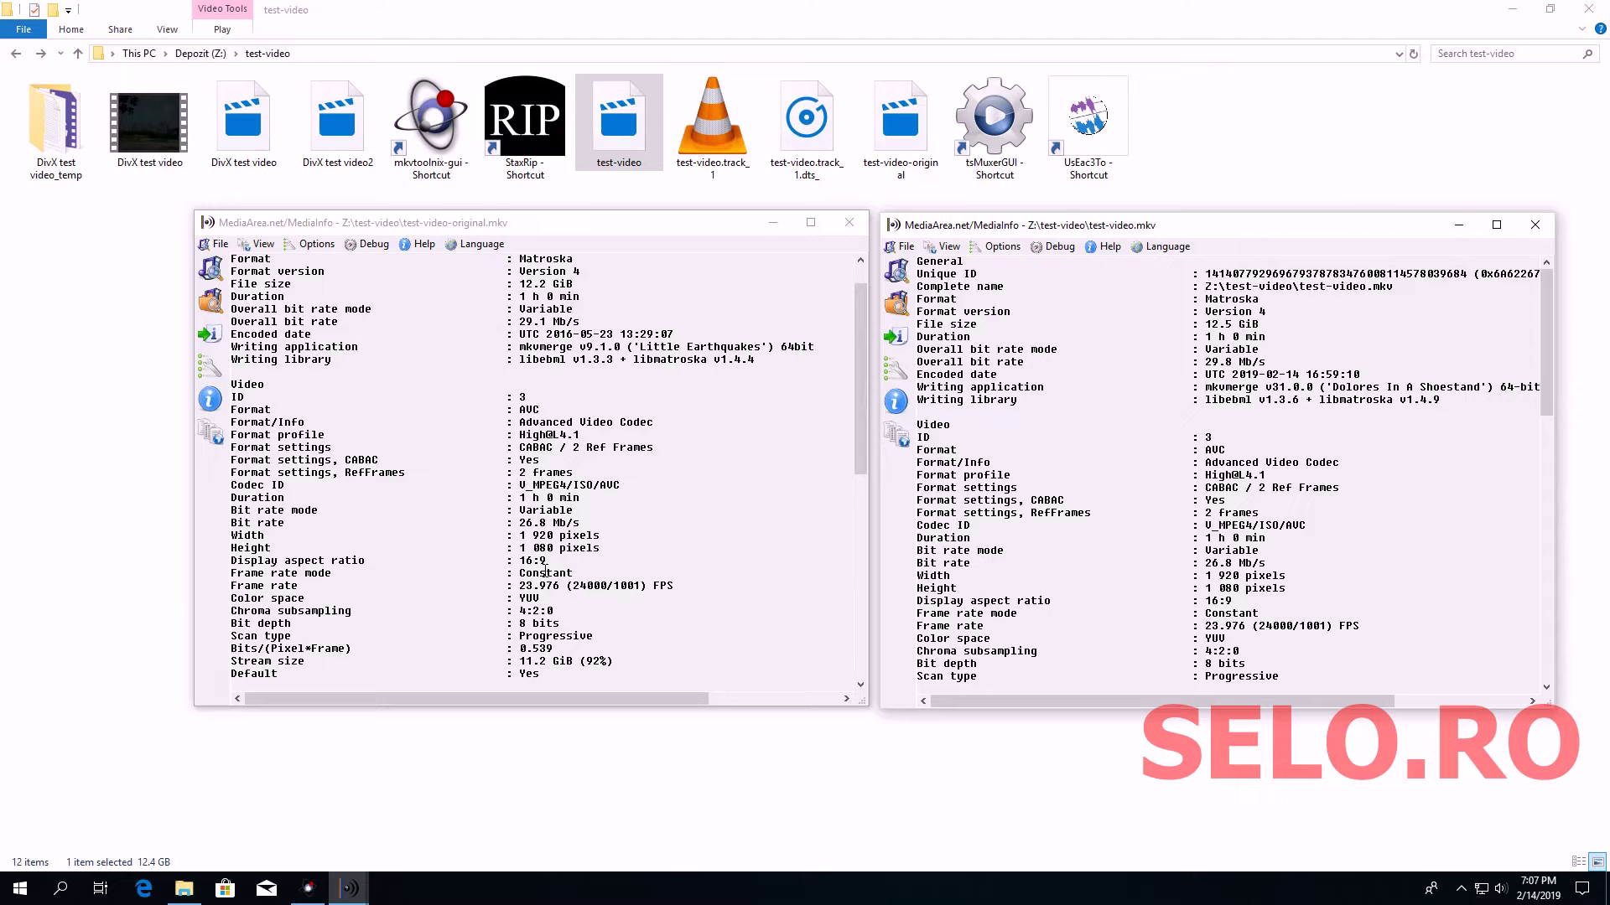
scroll(546, 570, "down", 1)
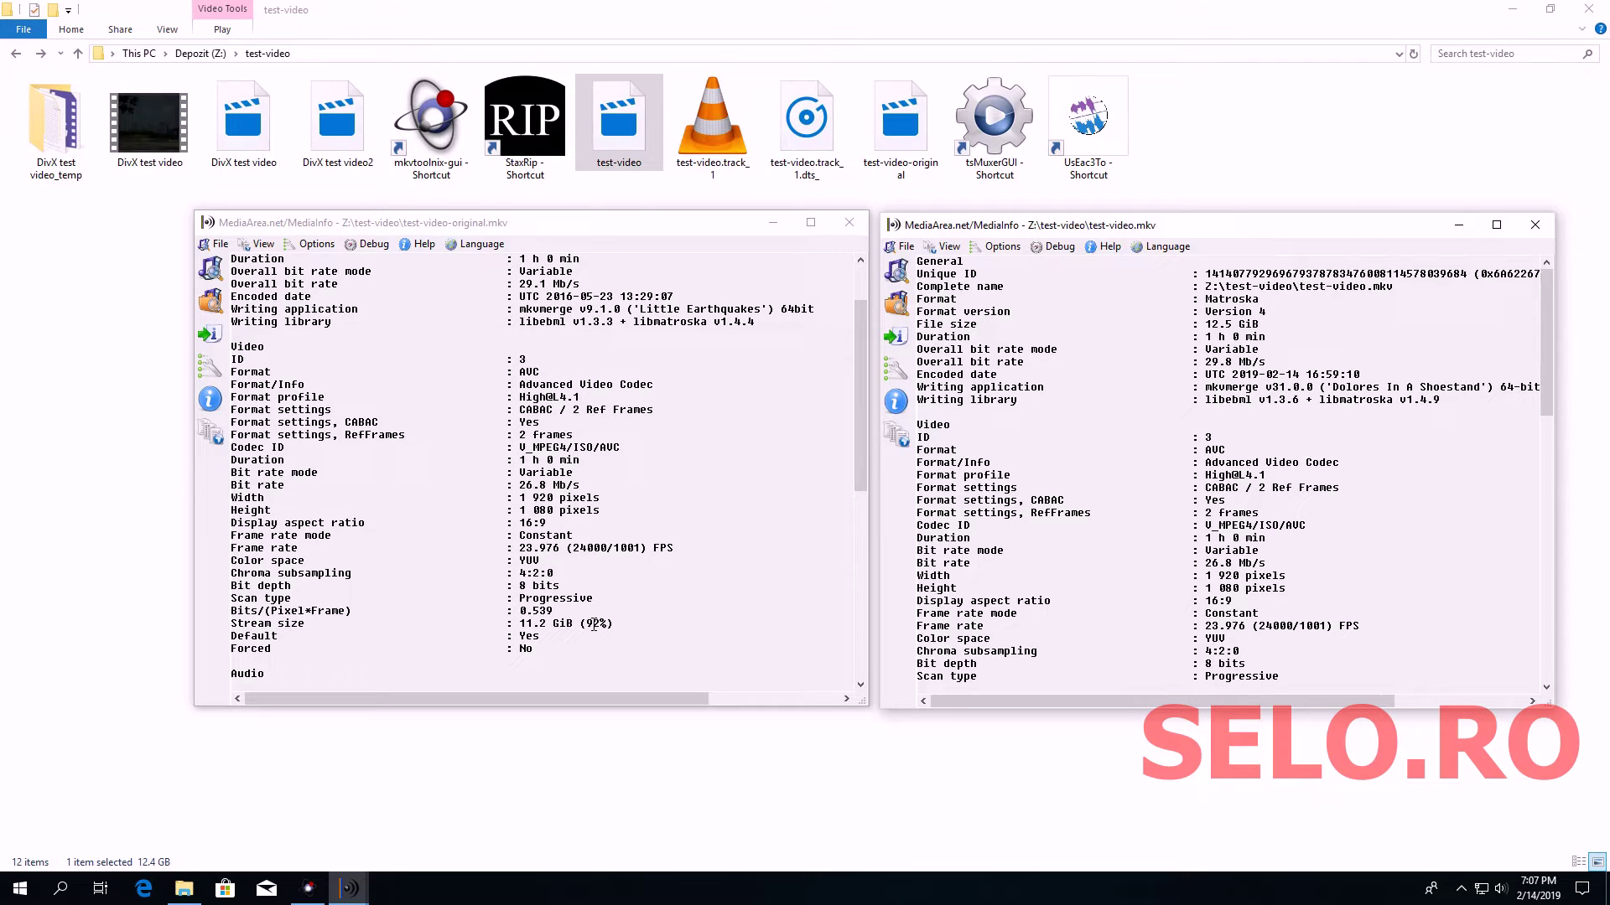
left_click_drag(1542, 375, 1547, 461)
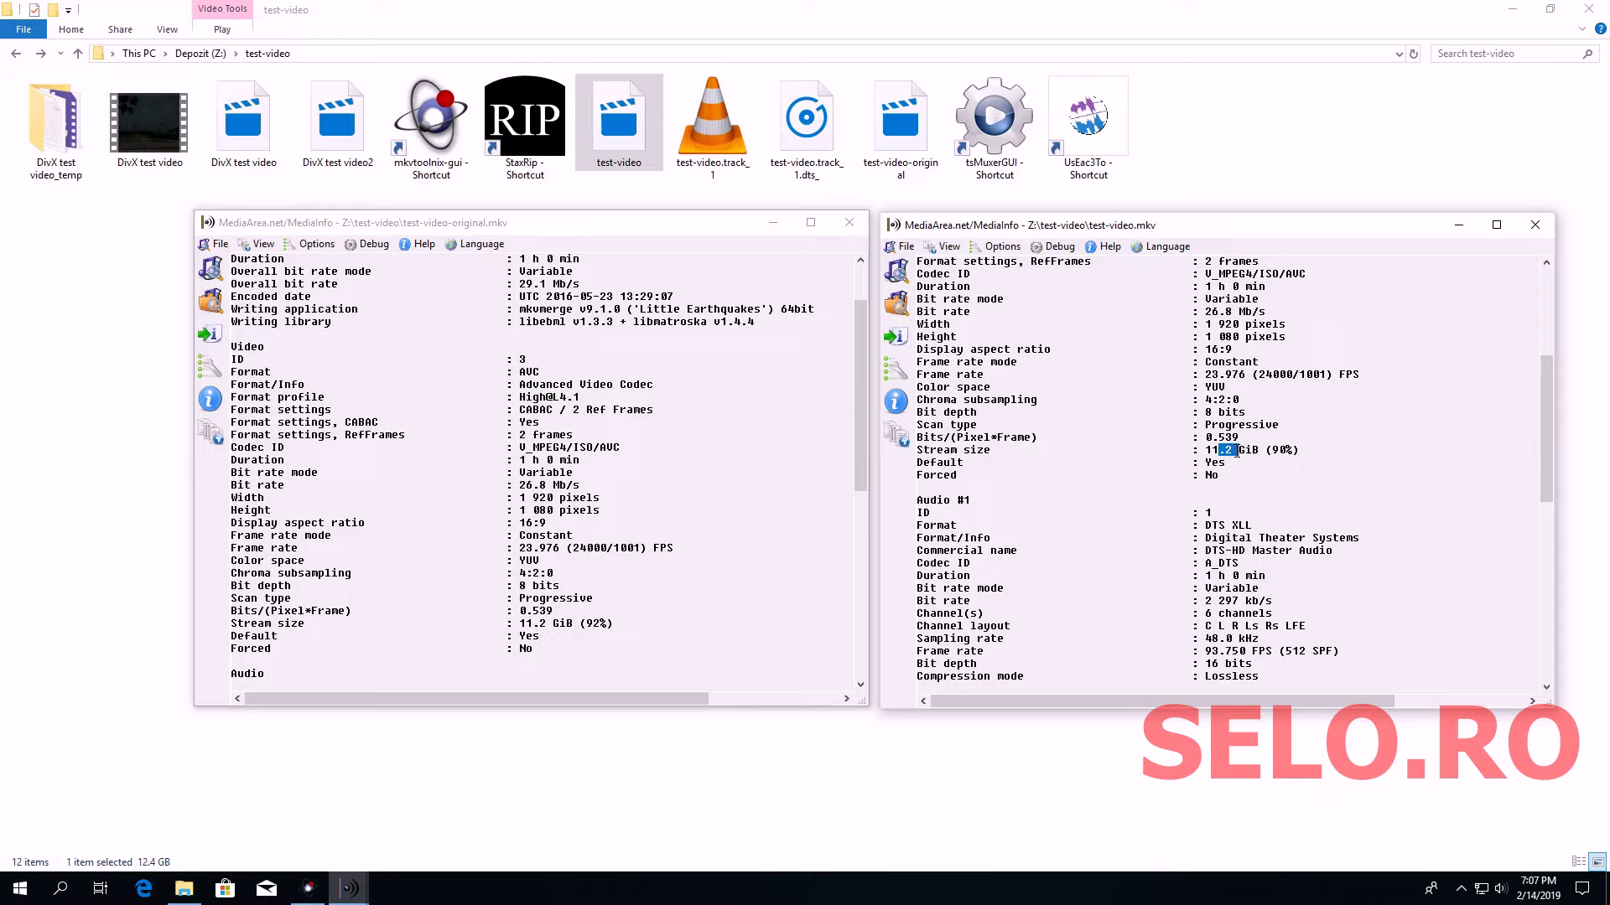
left_click_drag(1212, 312, 1221, 323)
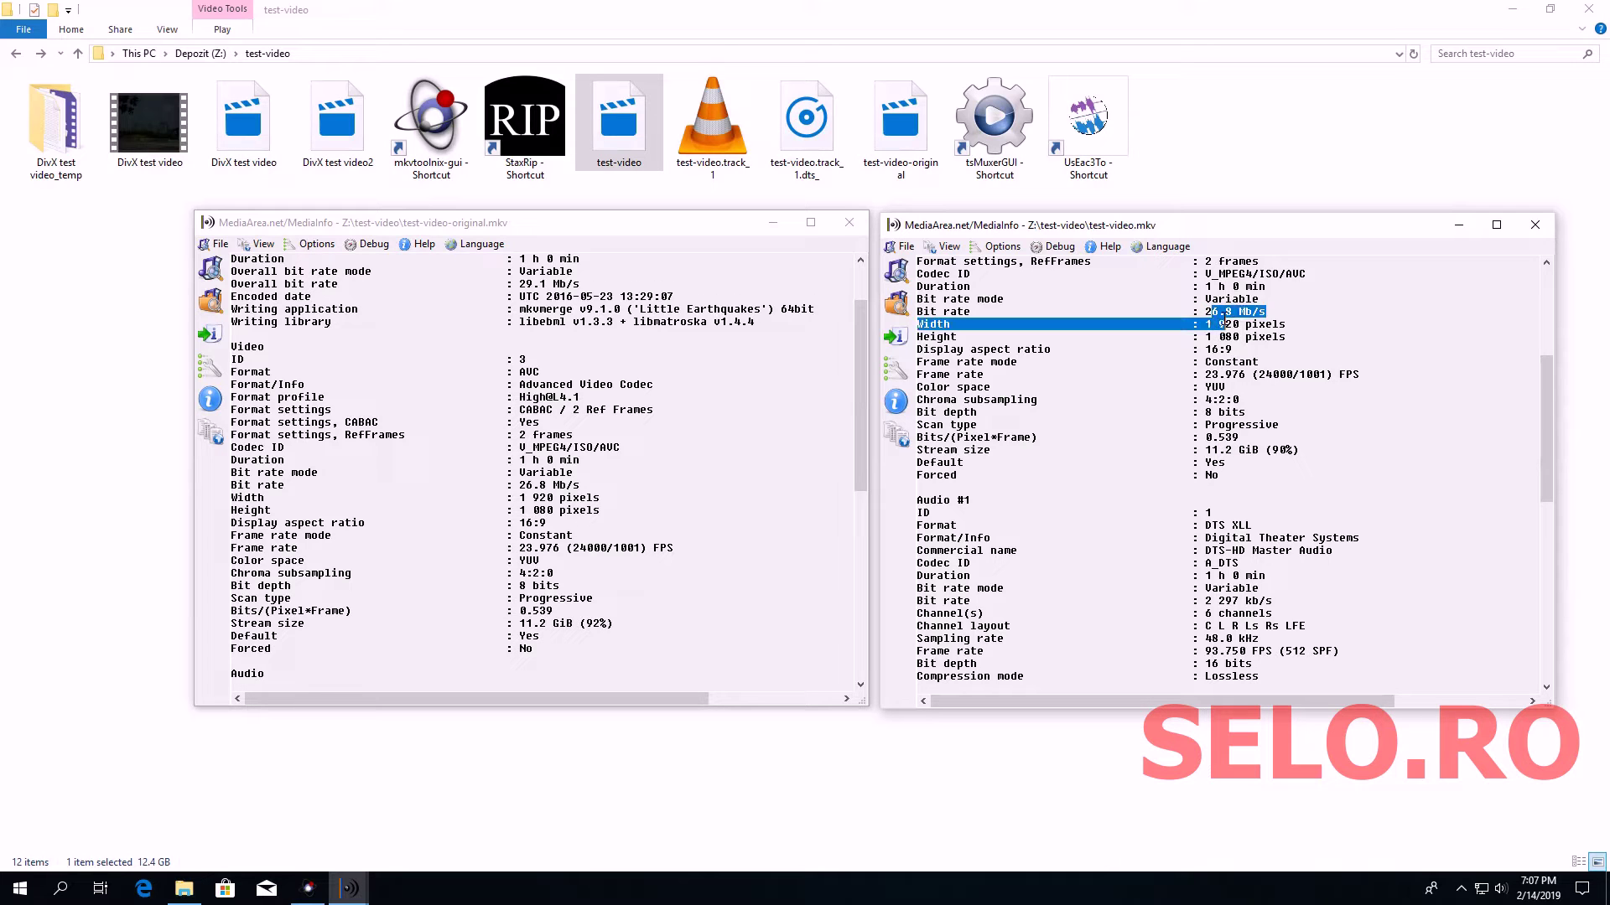
left_click_drag(519, 500, 534, 481)
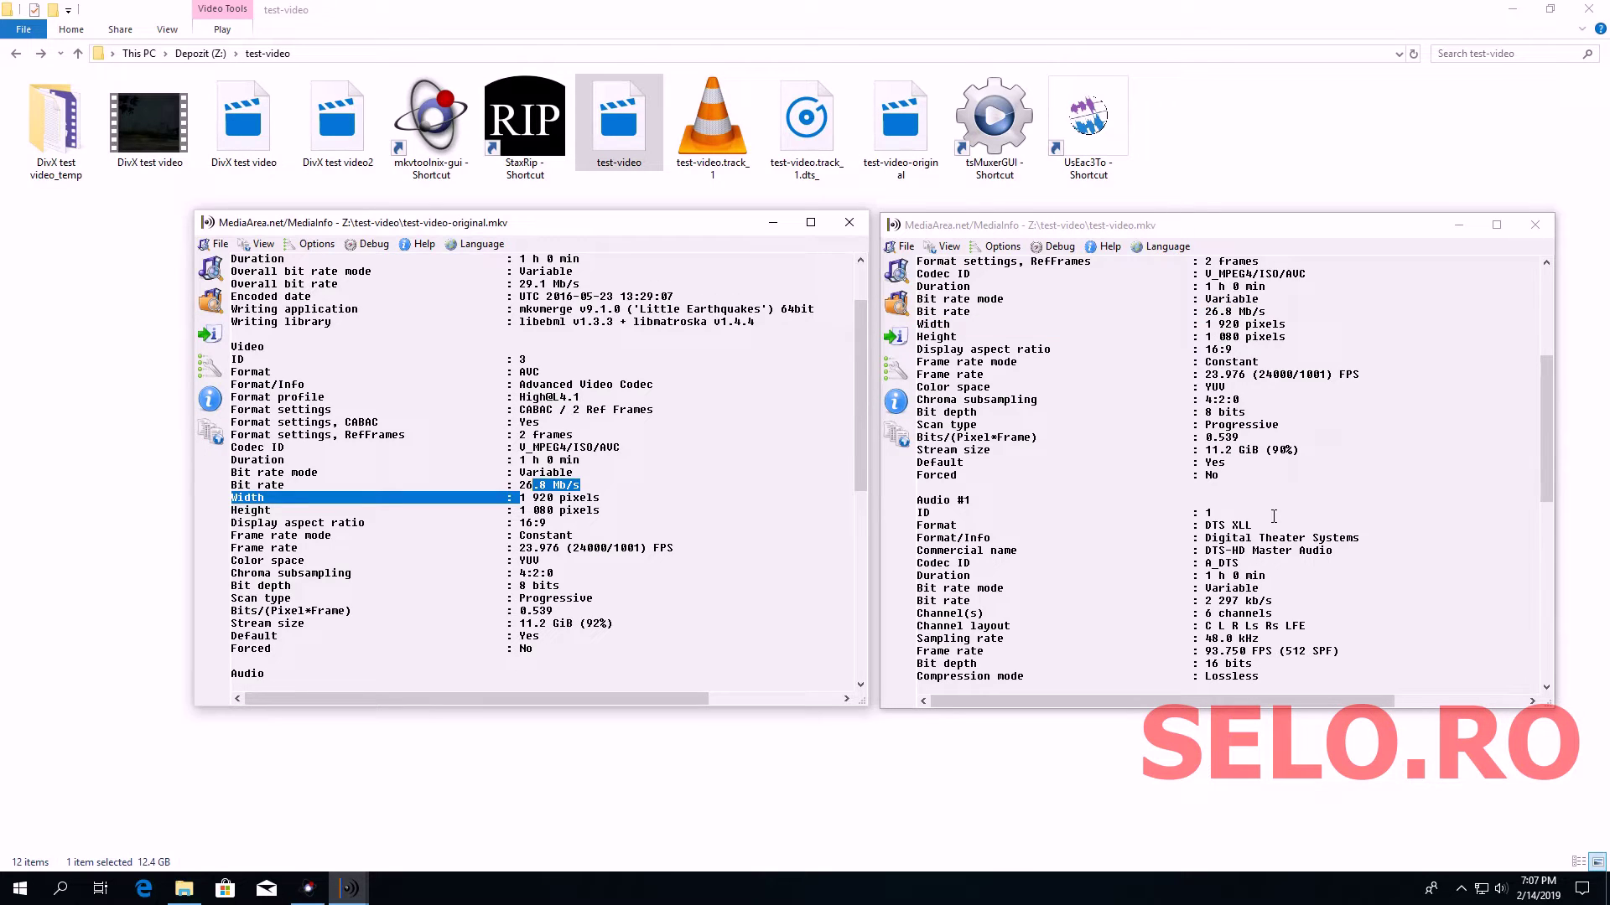
Examine the details of both audio tracks and the remaining streams of test-video.mkv
left_click(1034, 559)
scroll(999, 545, "down", 2)
left_click_drag(944, 428, 1006, 429)
scroll(1025, 563, "down", 5)
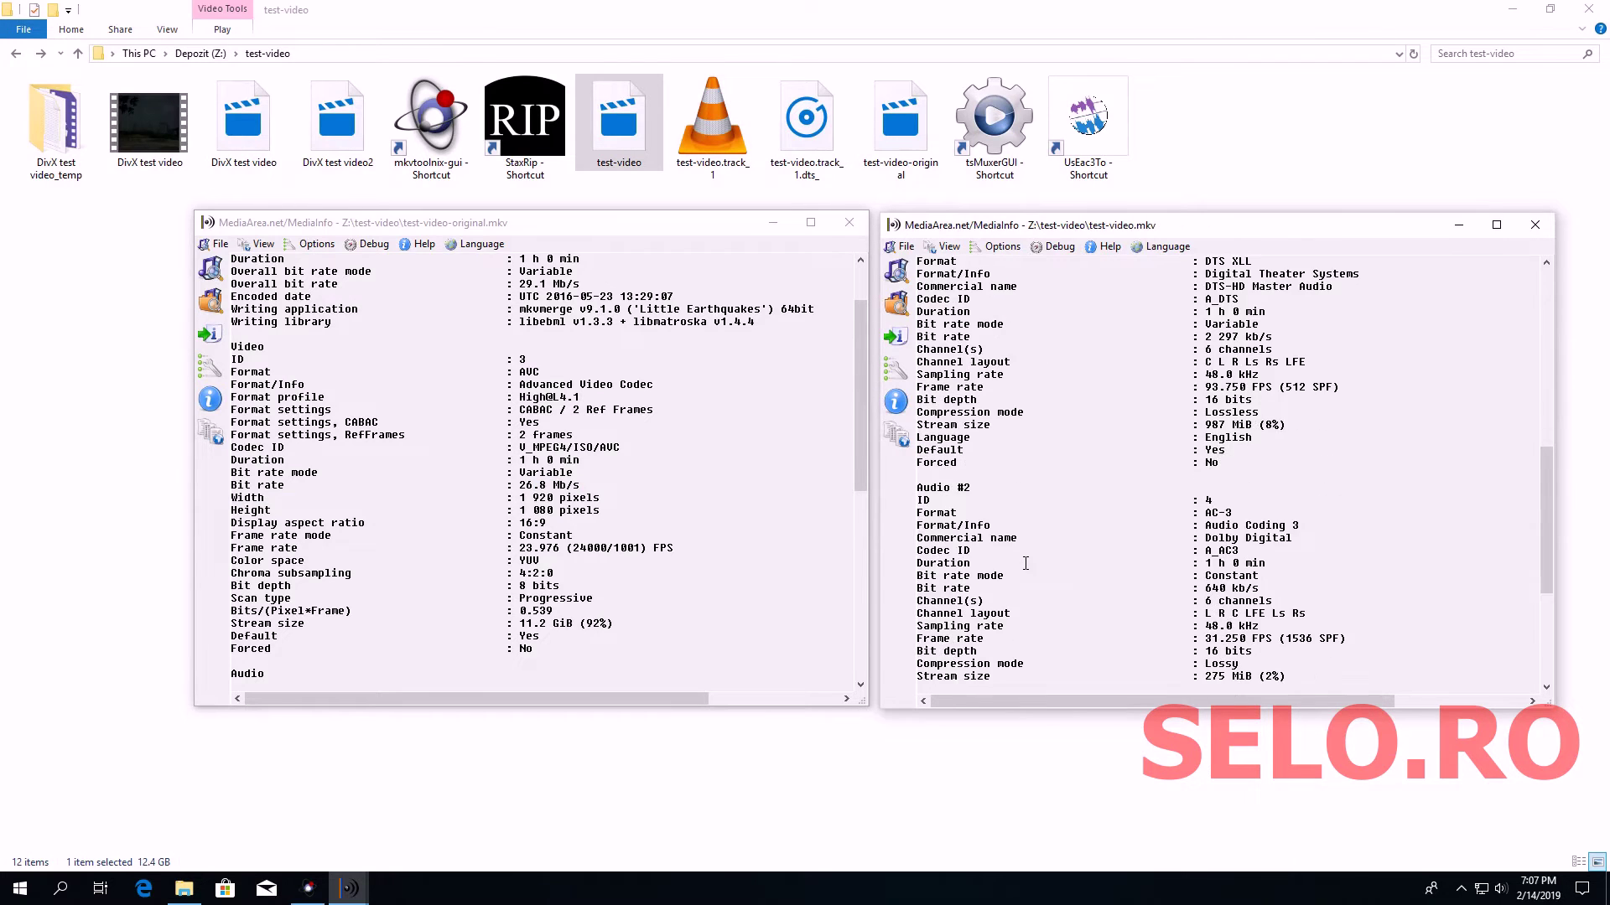
scroll(1025, 563, "down", 2)
left_click_drag(971, 453, 1197, 590)
scroll(1197, 590, "down", 3)
left_click(1337, 522)
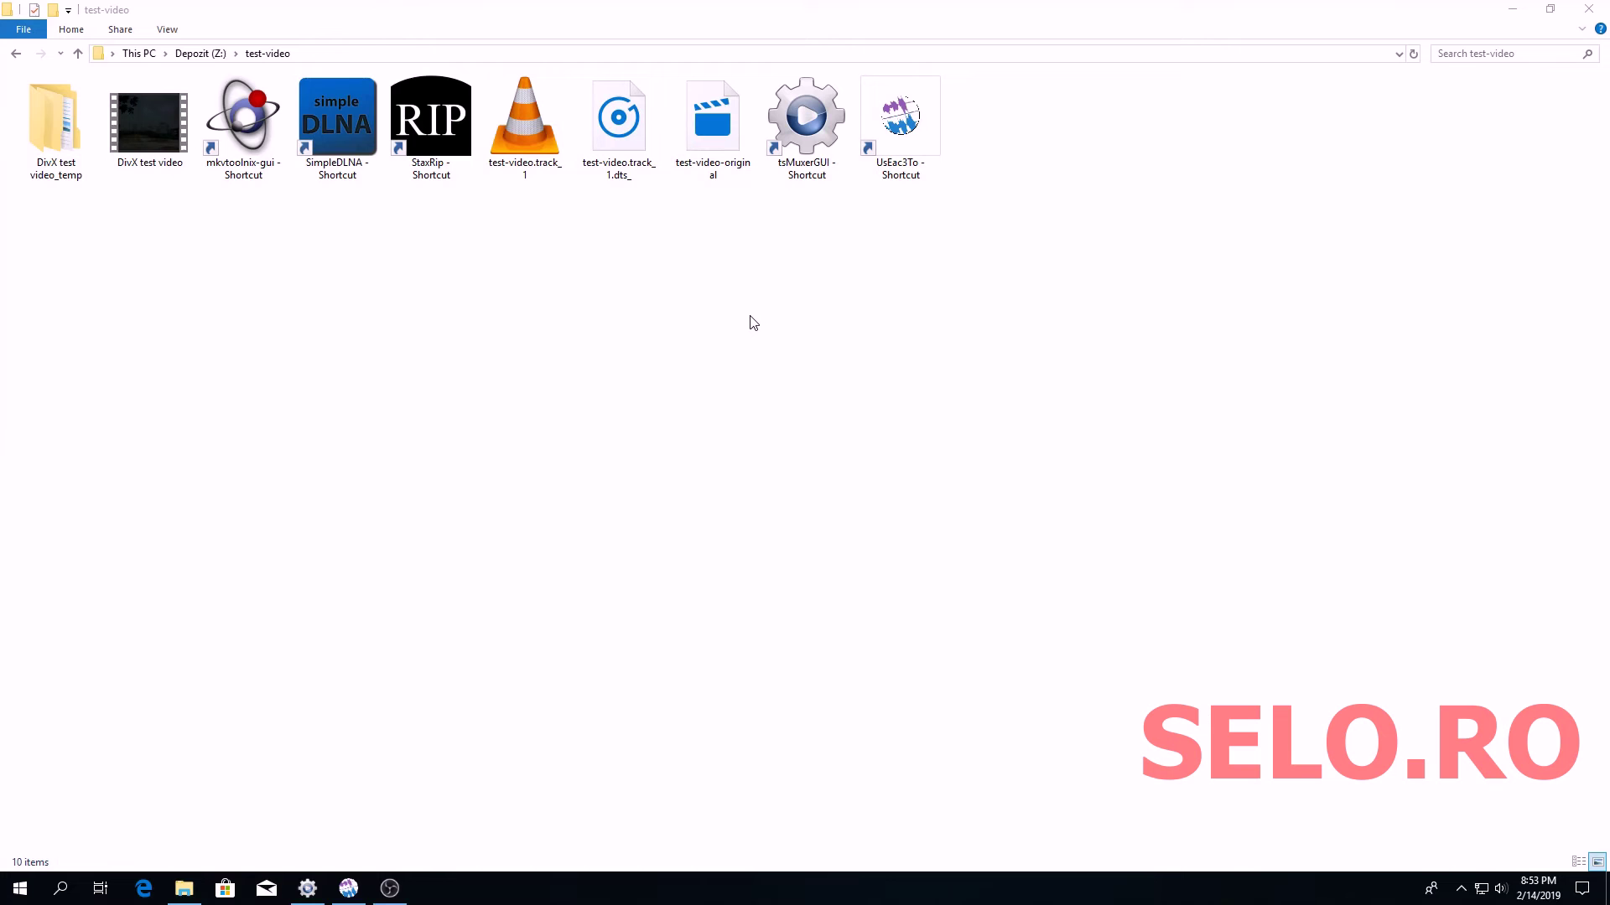
Start StaxRip and set the video encoder to NVIDIA H.265
double_click(416, 159)
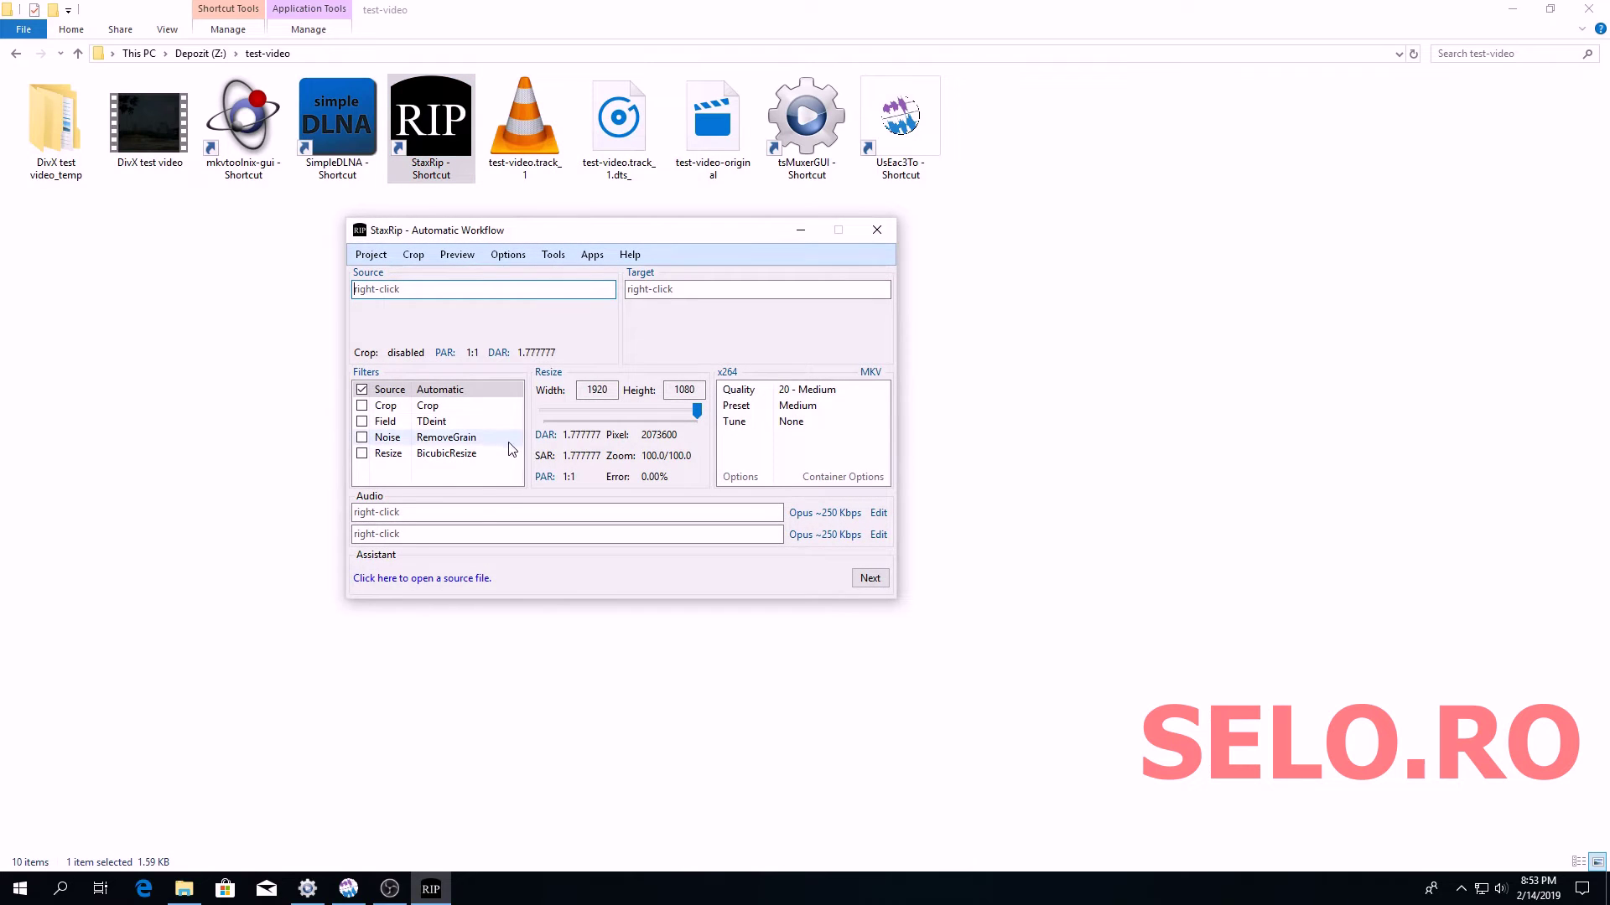
left_click(730, 375)
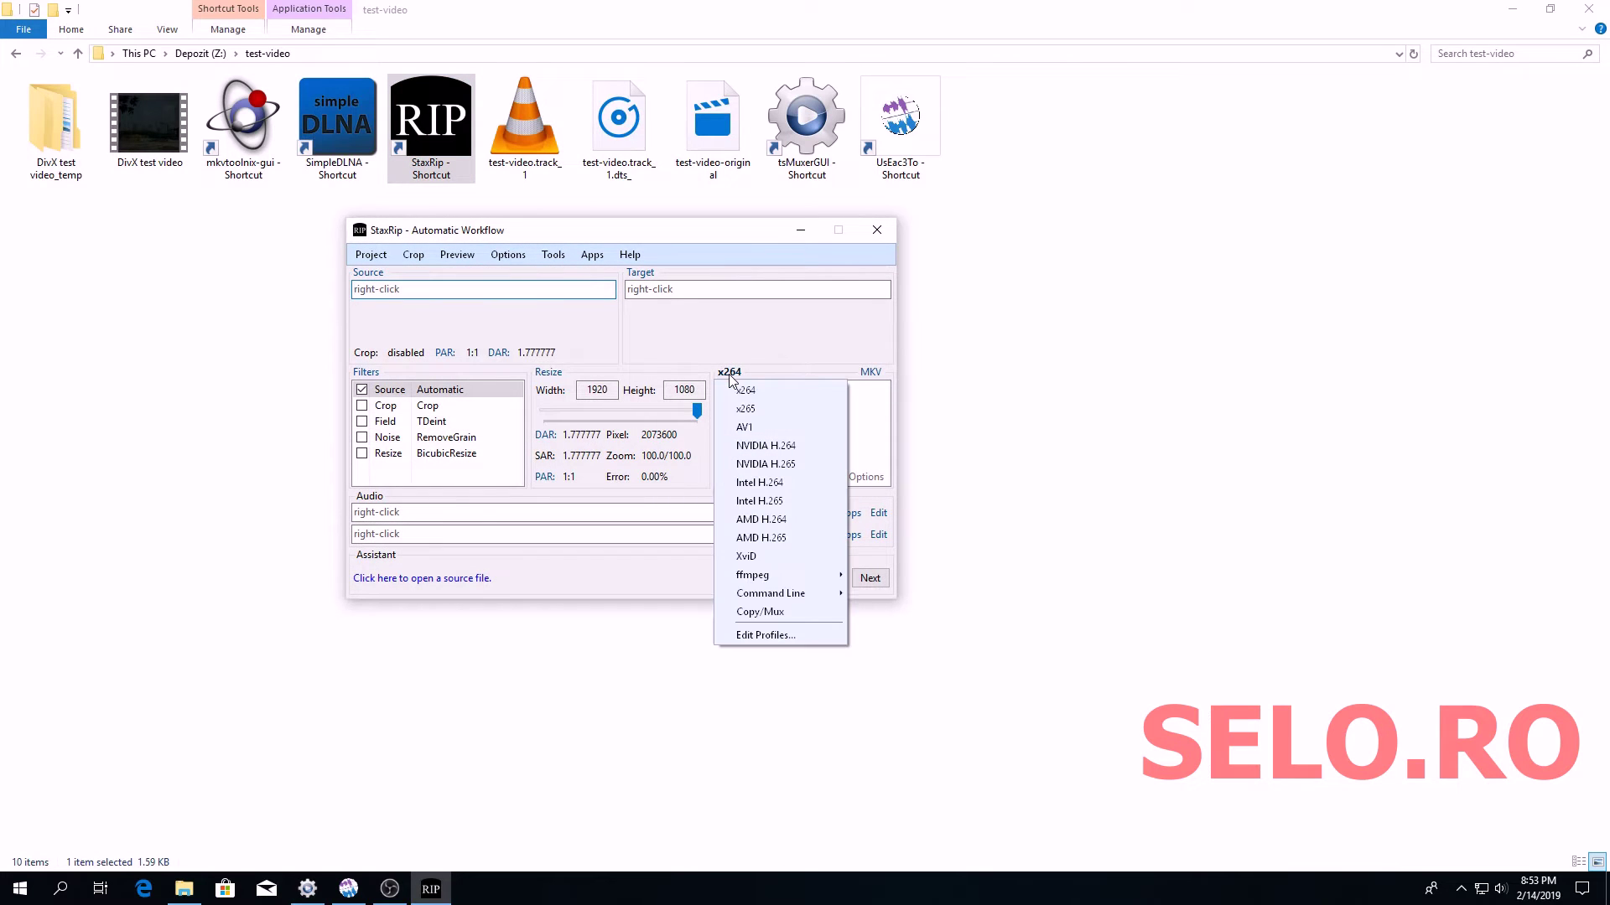
left_click(763, 465)
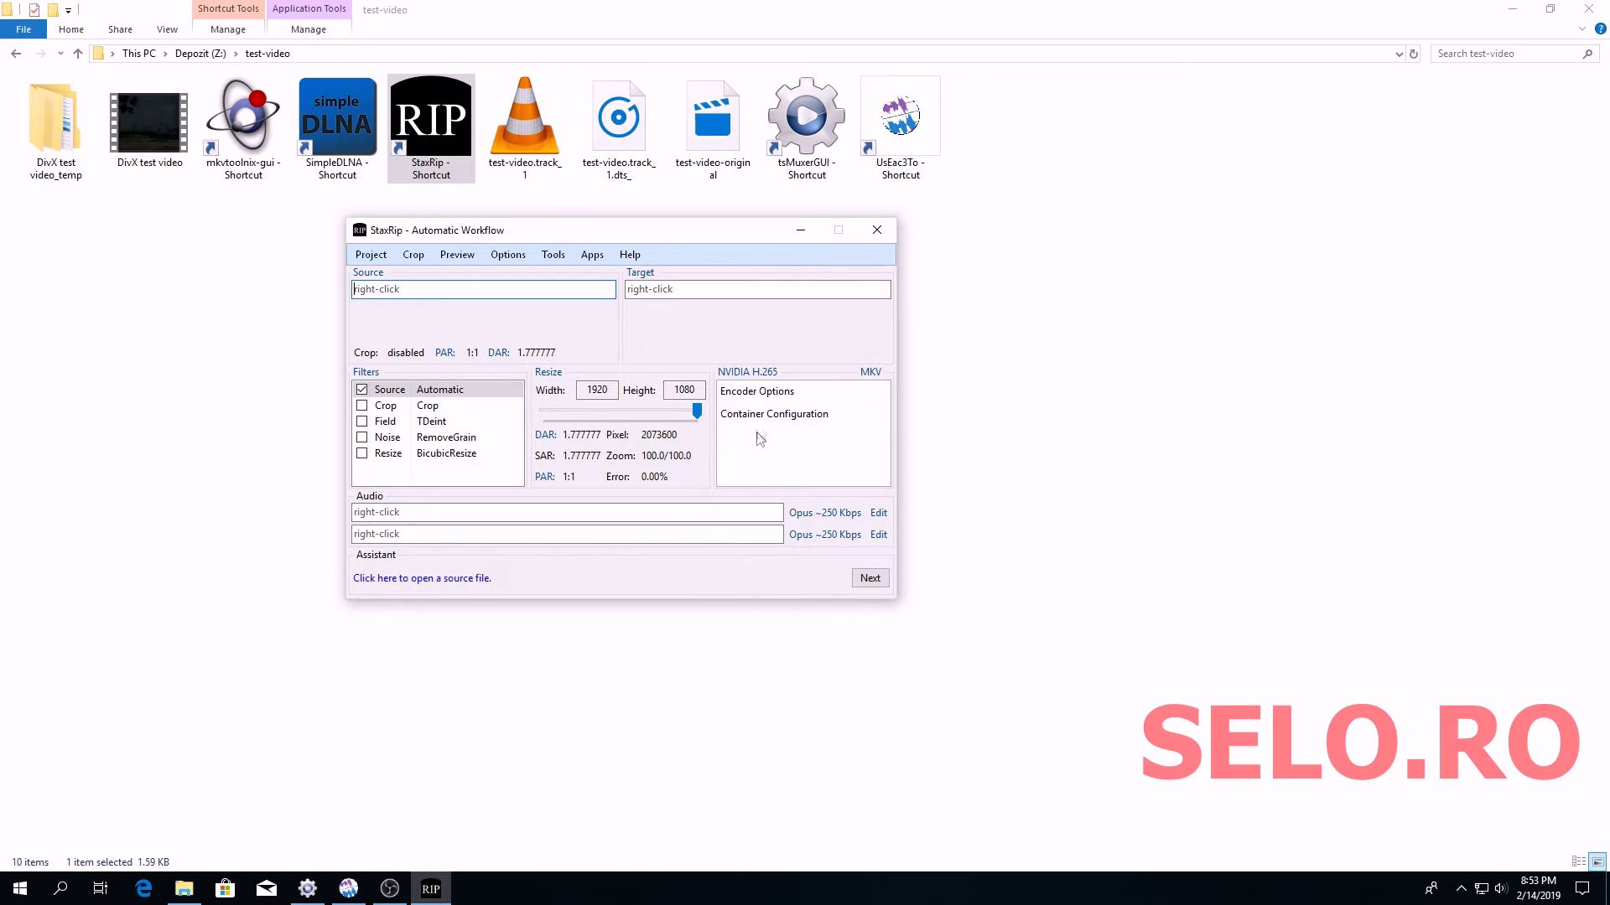
Enable Adaptive Quantization in the rate control settings of the NVIDIA H.265 encoder
left_click(766, 393)
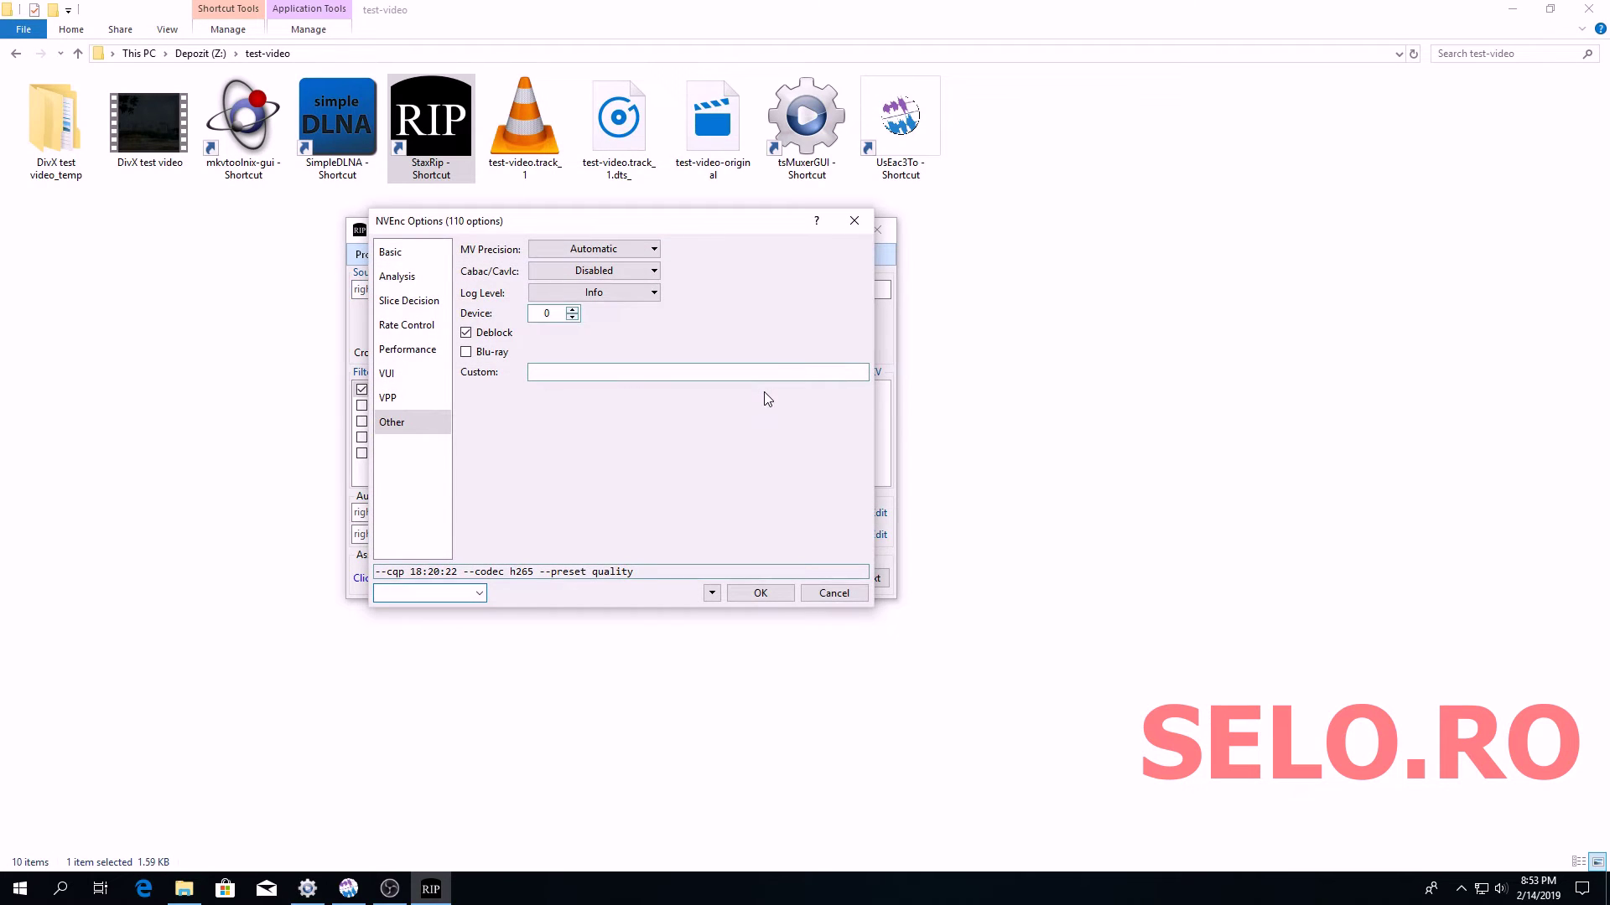
left_click(401, 254)
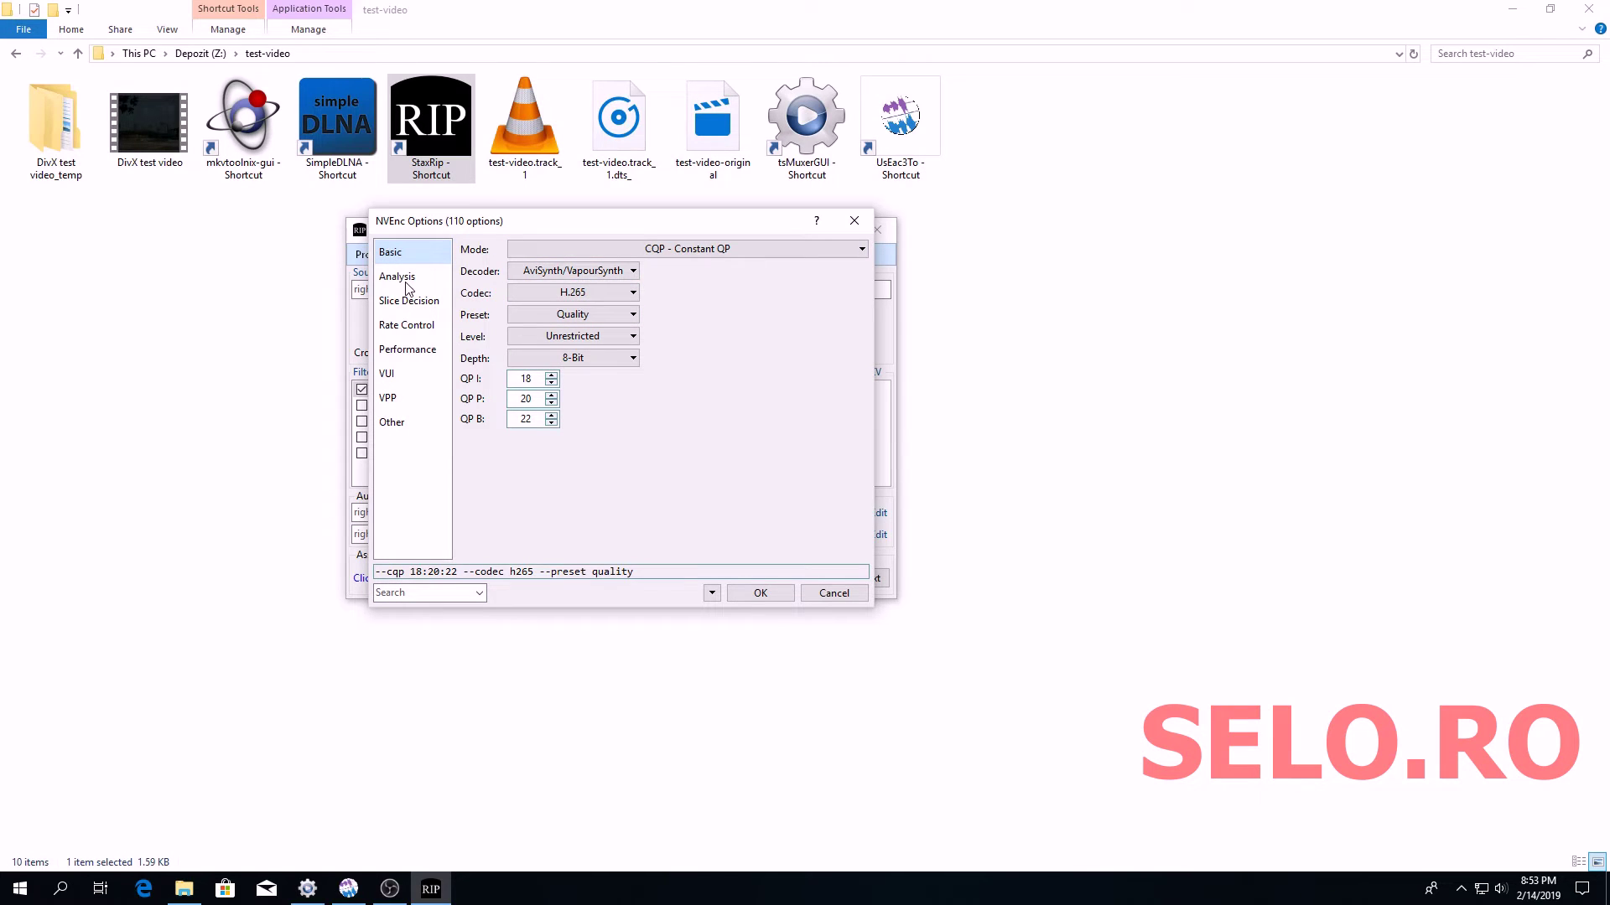
left_click(411, 325)
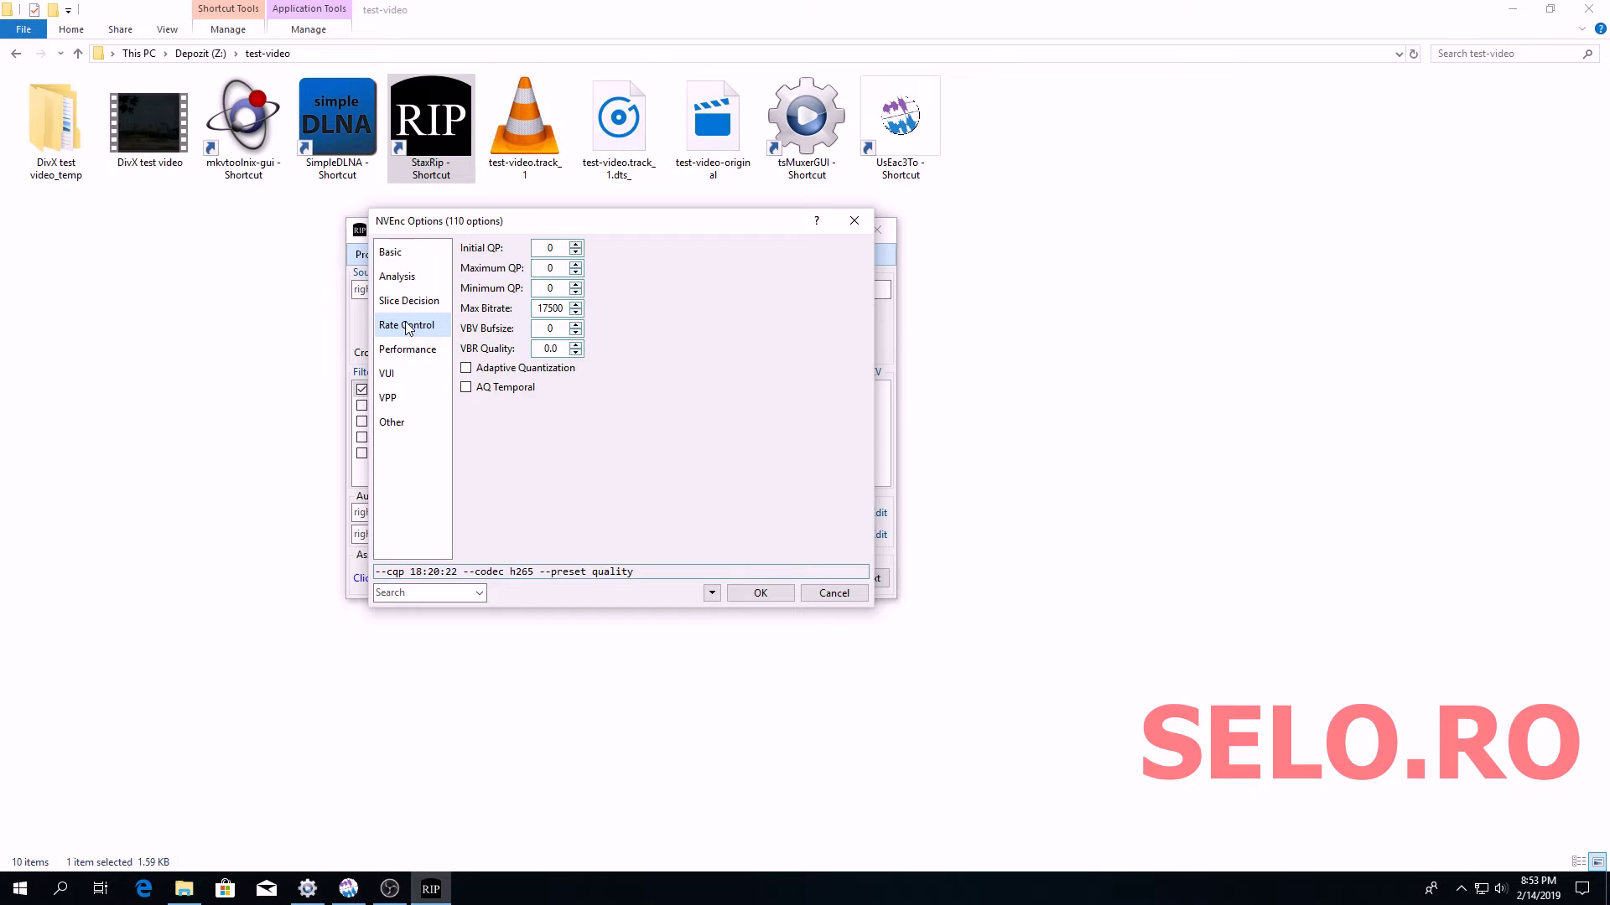
left_click(465, 368)
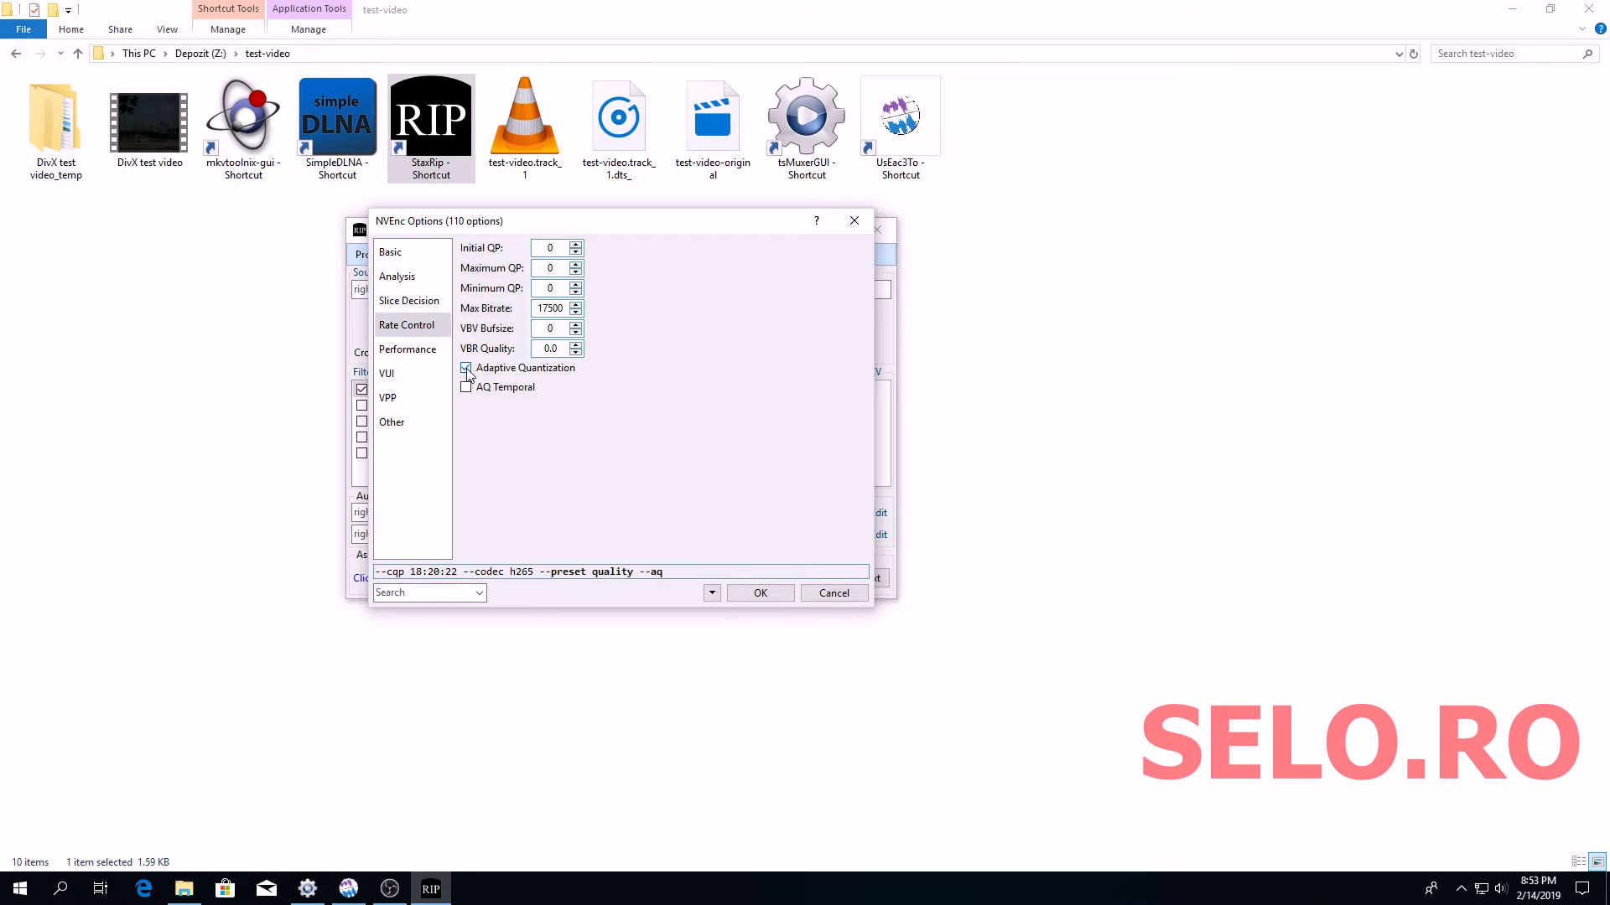
Save the encoder settings as a profile named NVIDIA H.265-divx1 and accept the encoder options
left_click(712, 593)
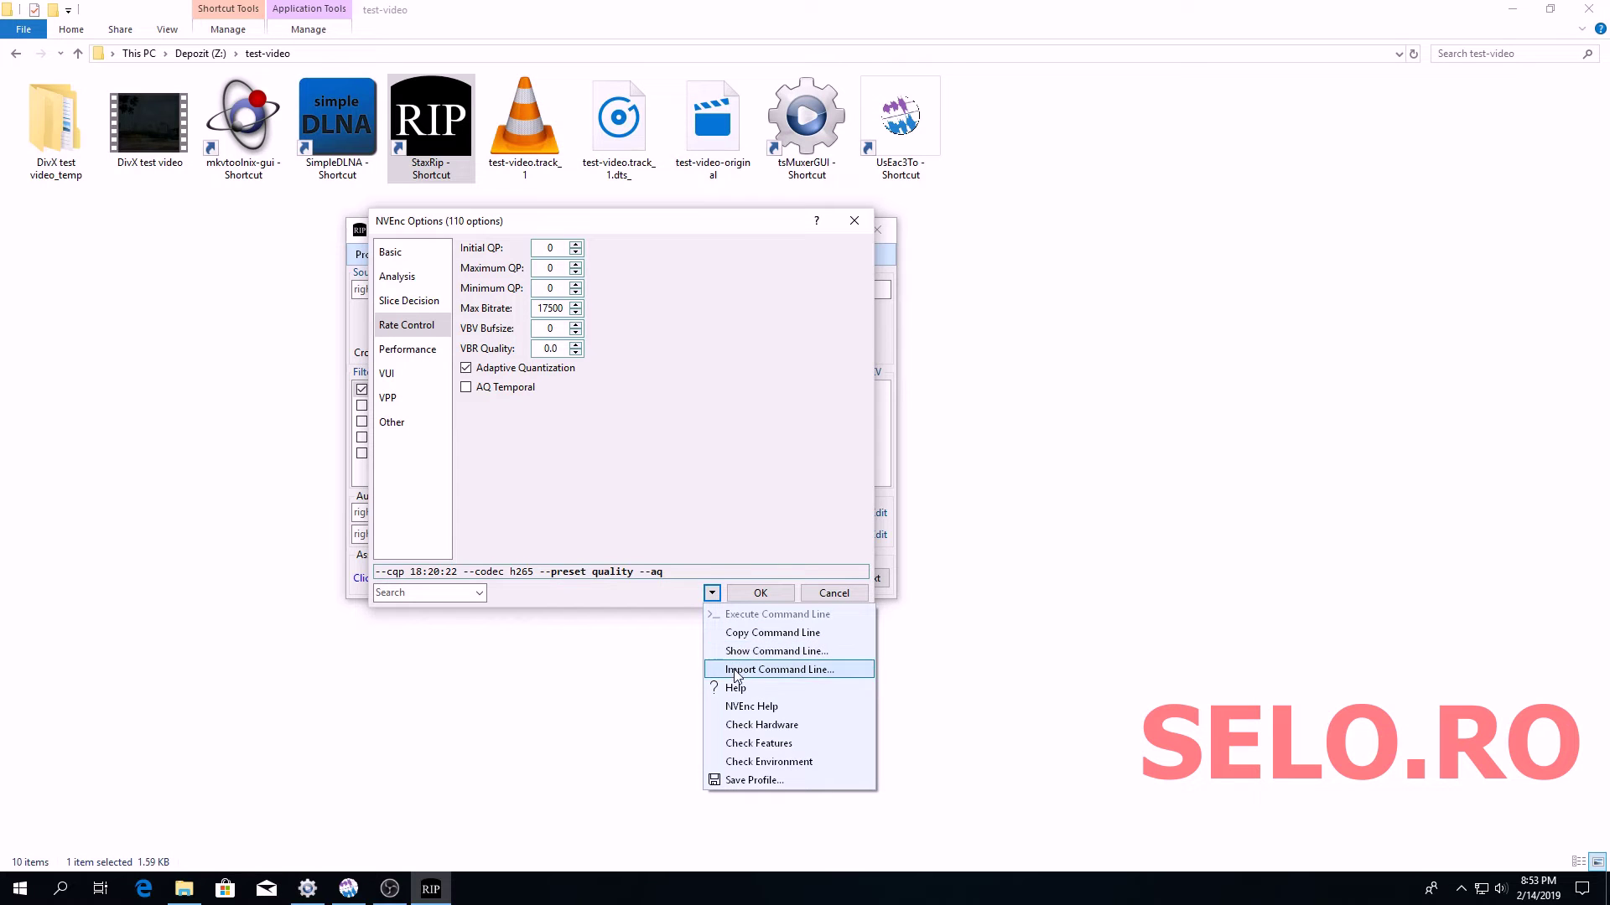
left_click(755, 782)
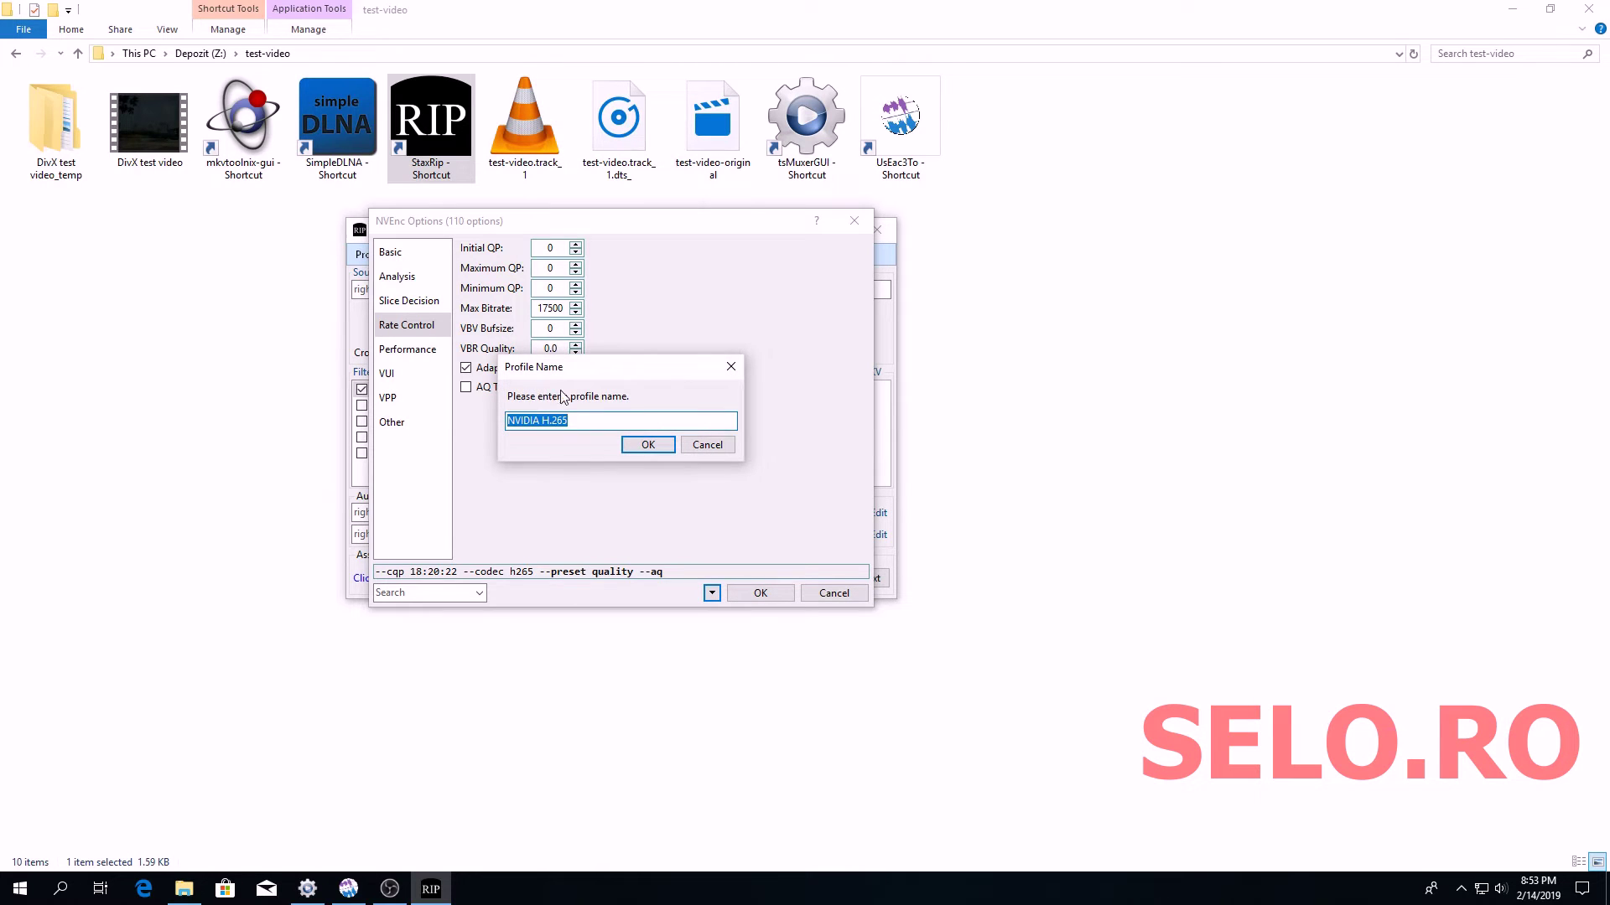
left_click(586, 416)
type("-divx1")
left_click(644, 445)
left_click(761, 594)
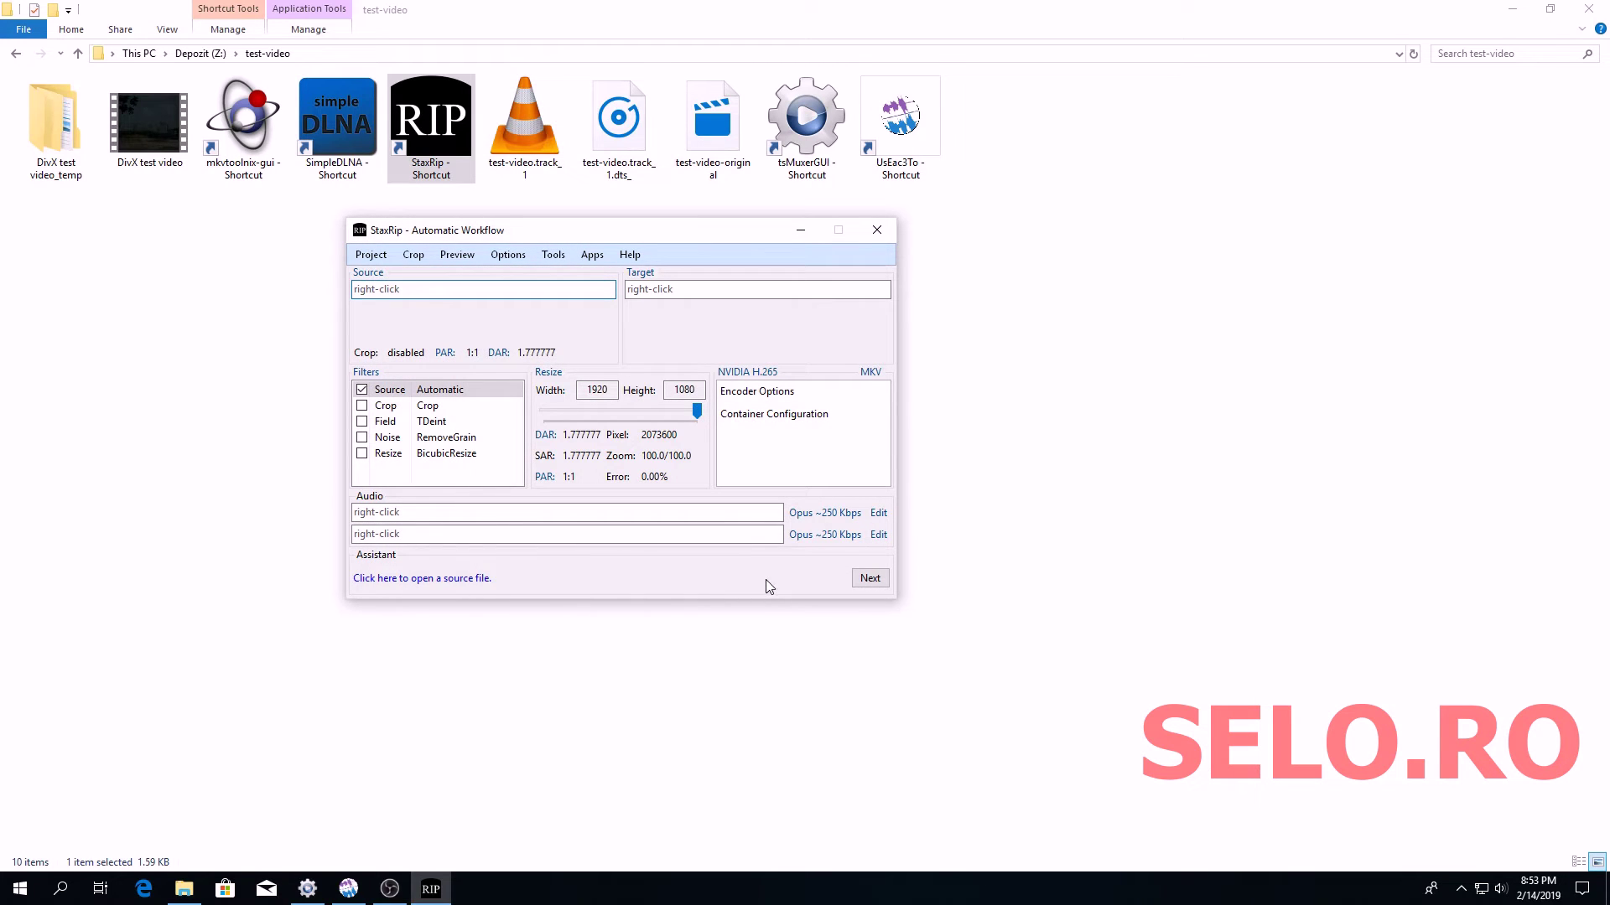
Set the first audio track to Copy/Mux and the second to No Audio, and load DivX test video.avi as the source
left_click(825, 535)
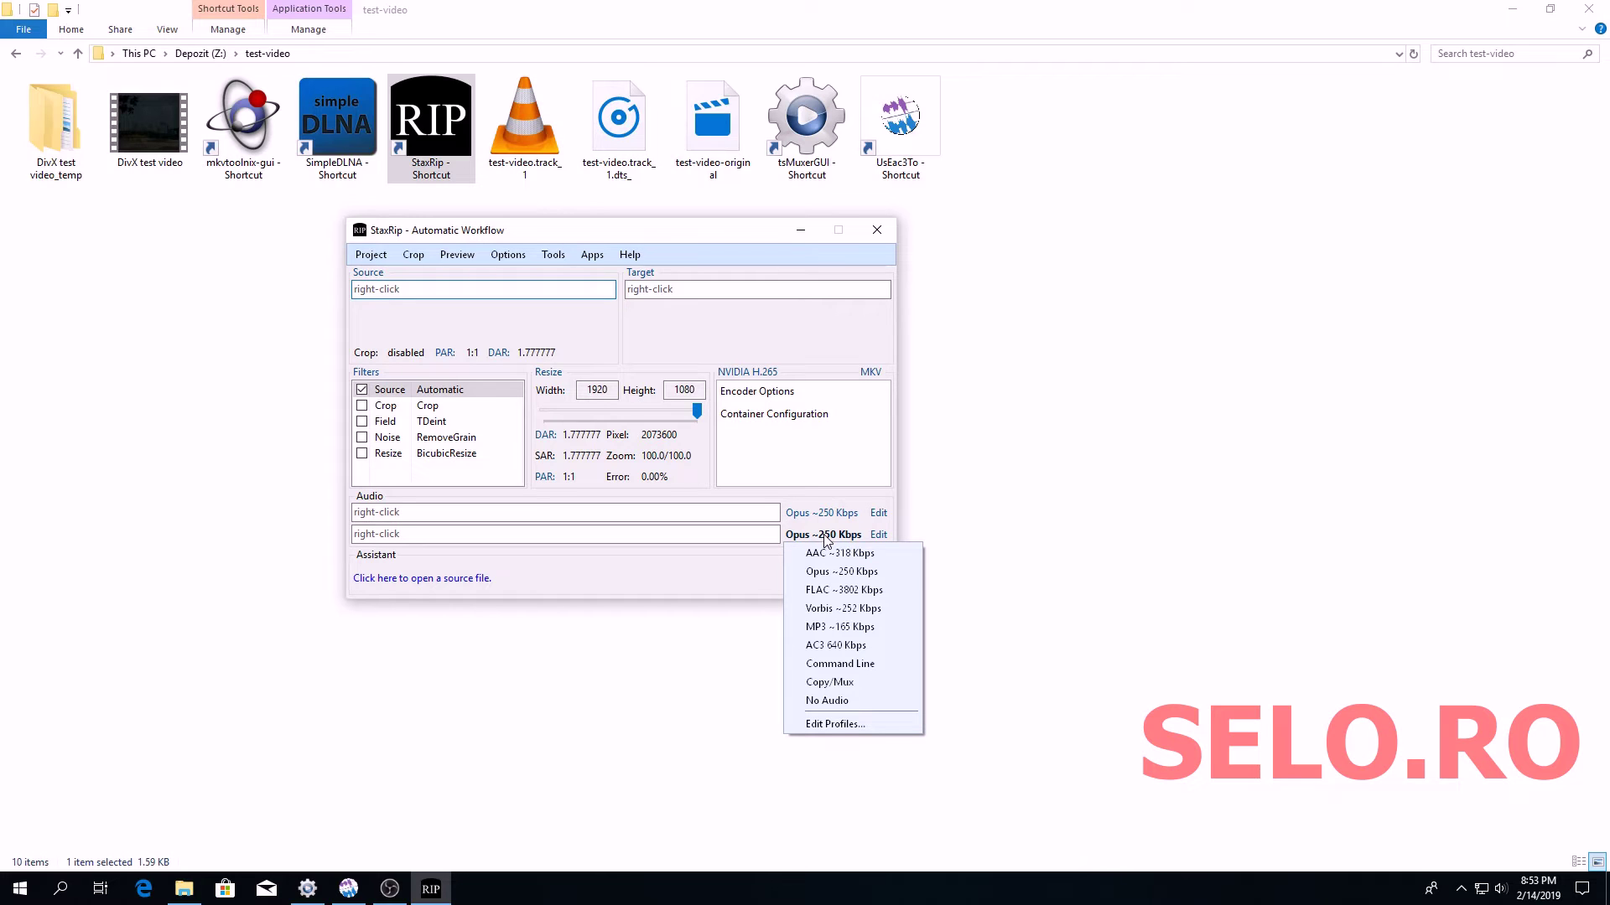
left_click(817, 700)
left_click(812, 514)
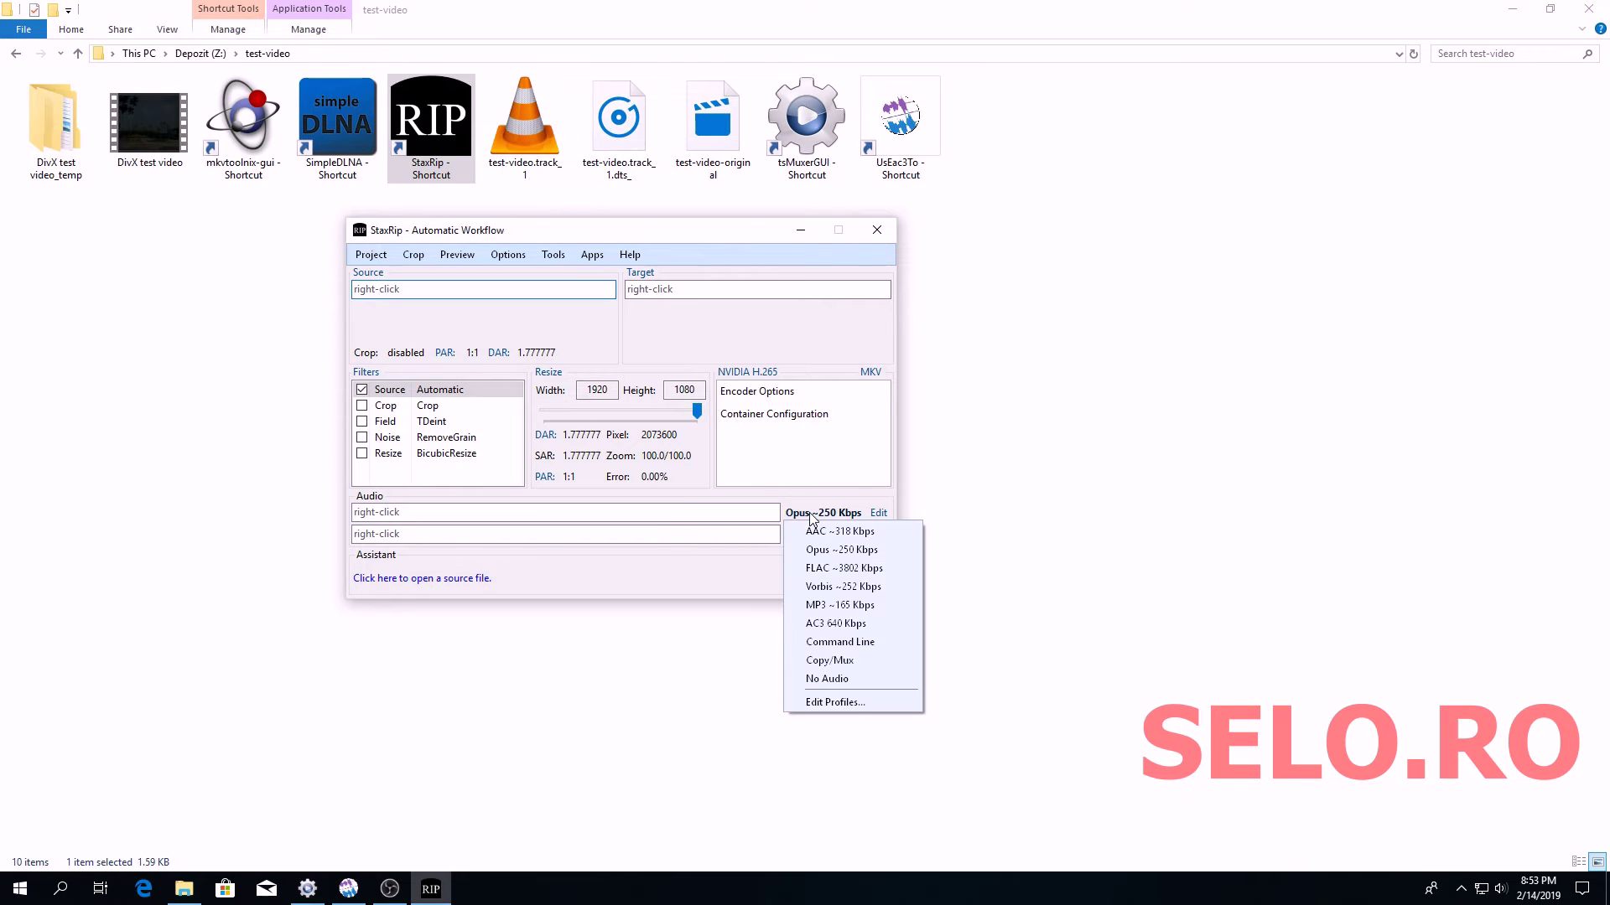
left_click(835, 661)
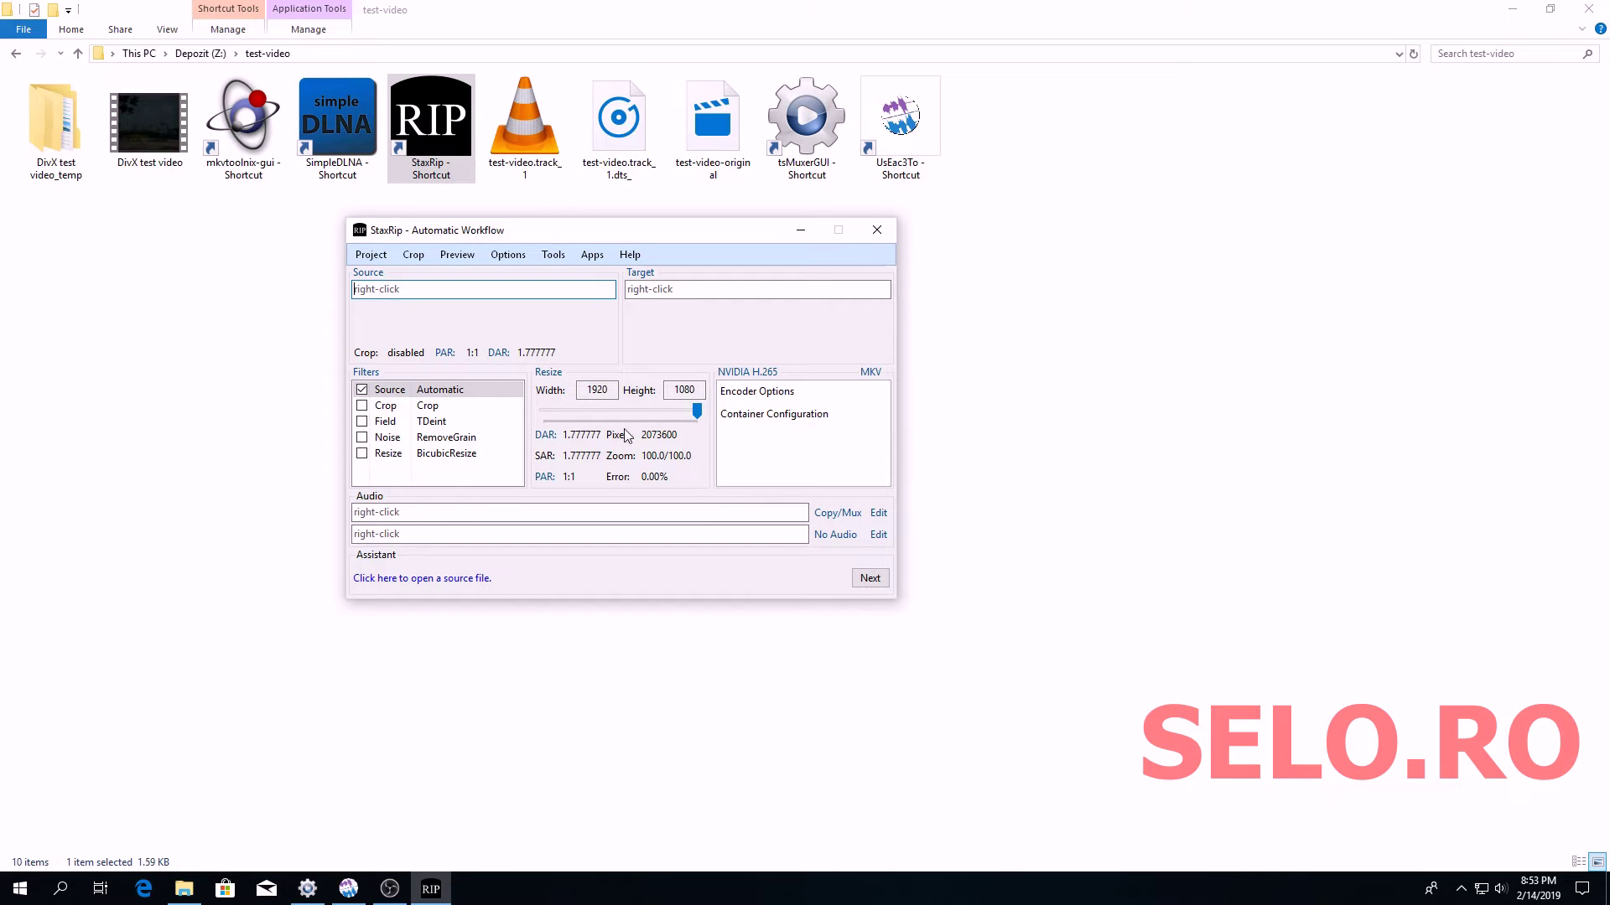
left_click_drag(150, 156, 438, 298)
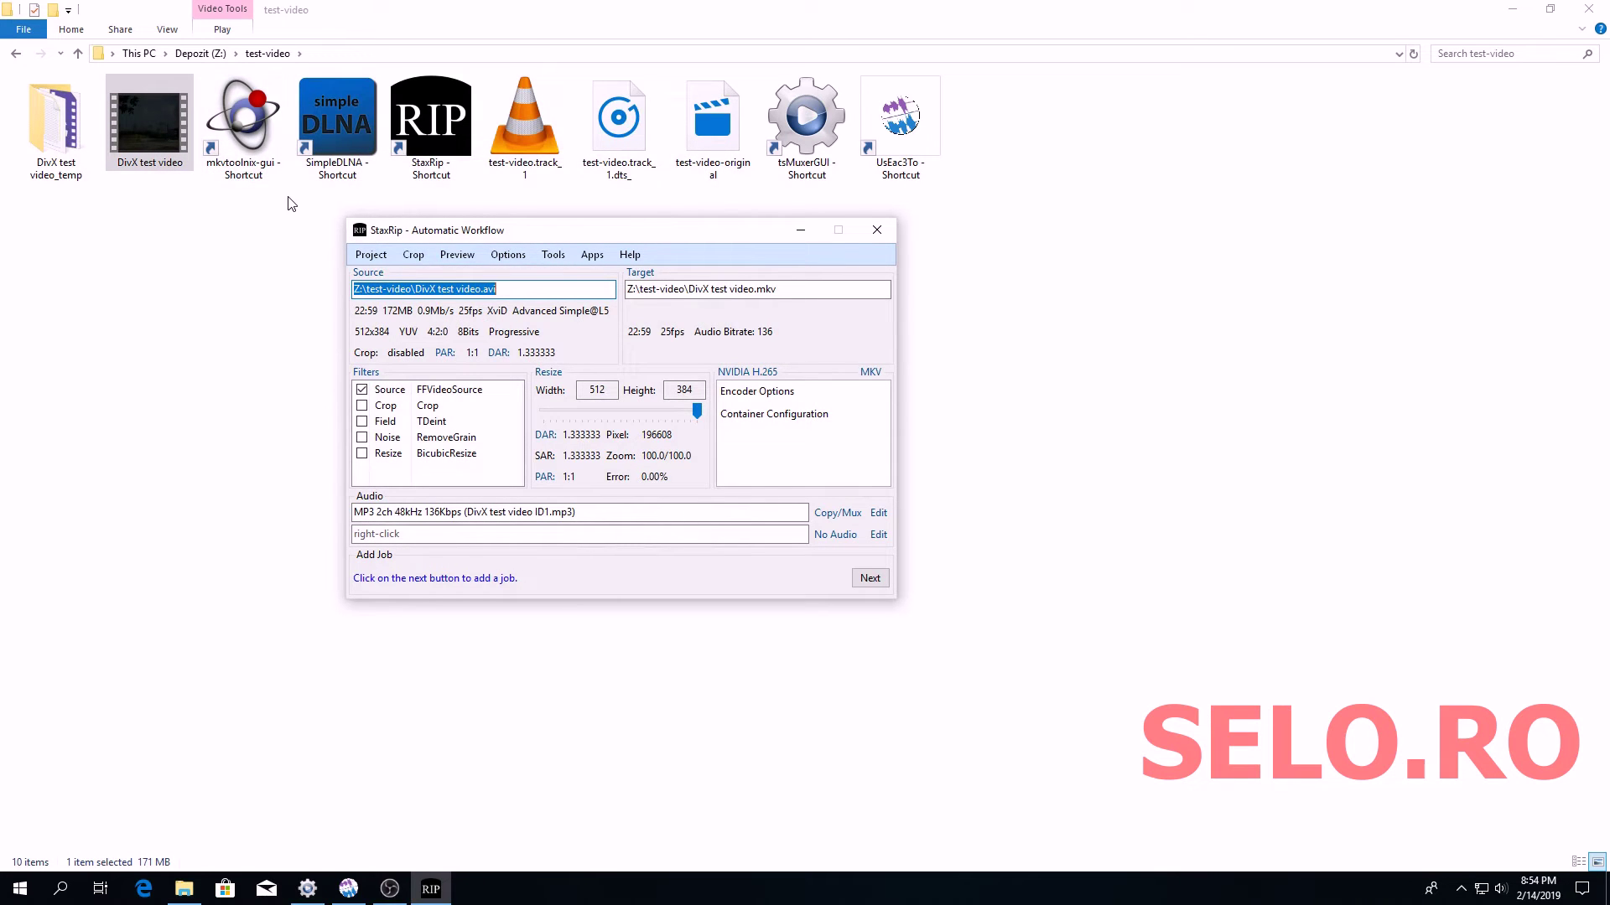
Inspect the original DivX test video.avi in MediaInfo
right_click(161, 153)
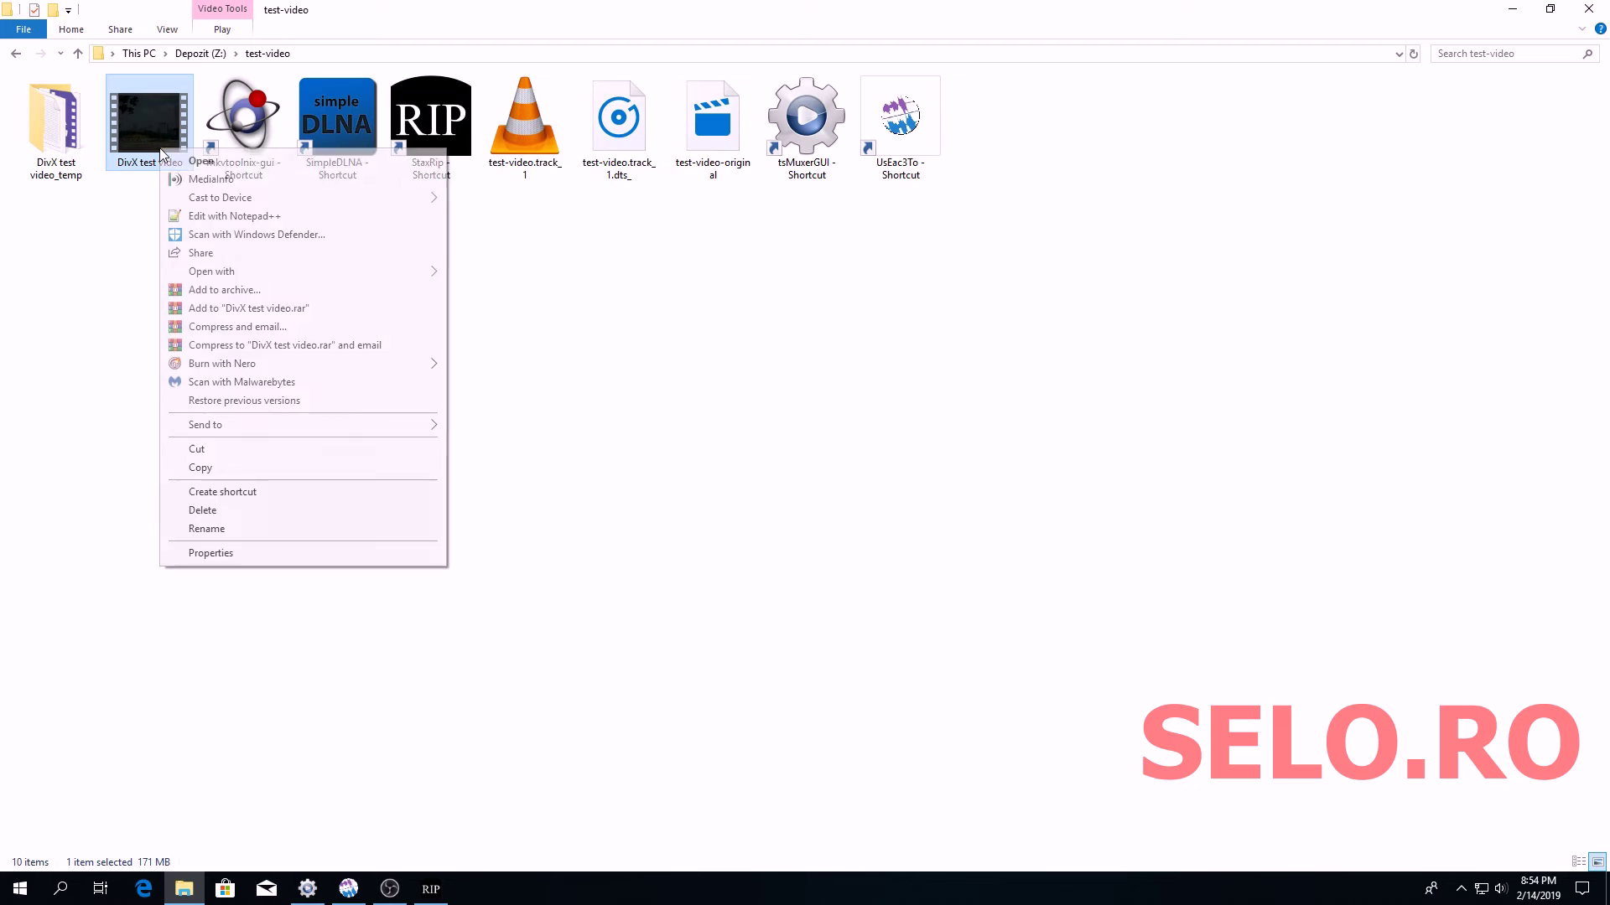
left_click(198, 181)
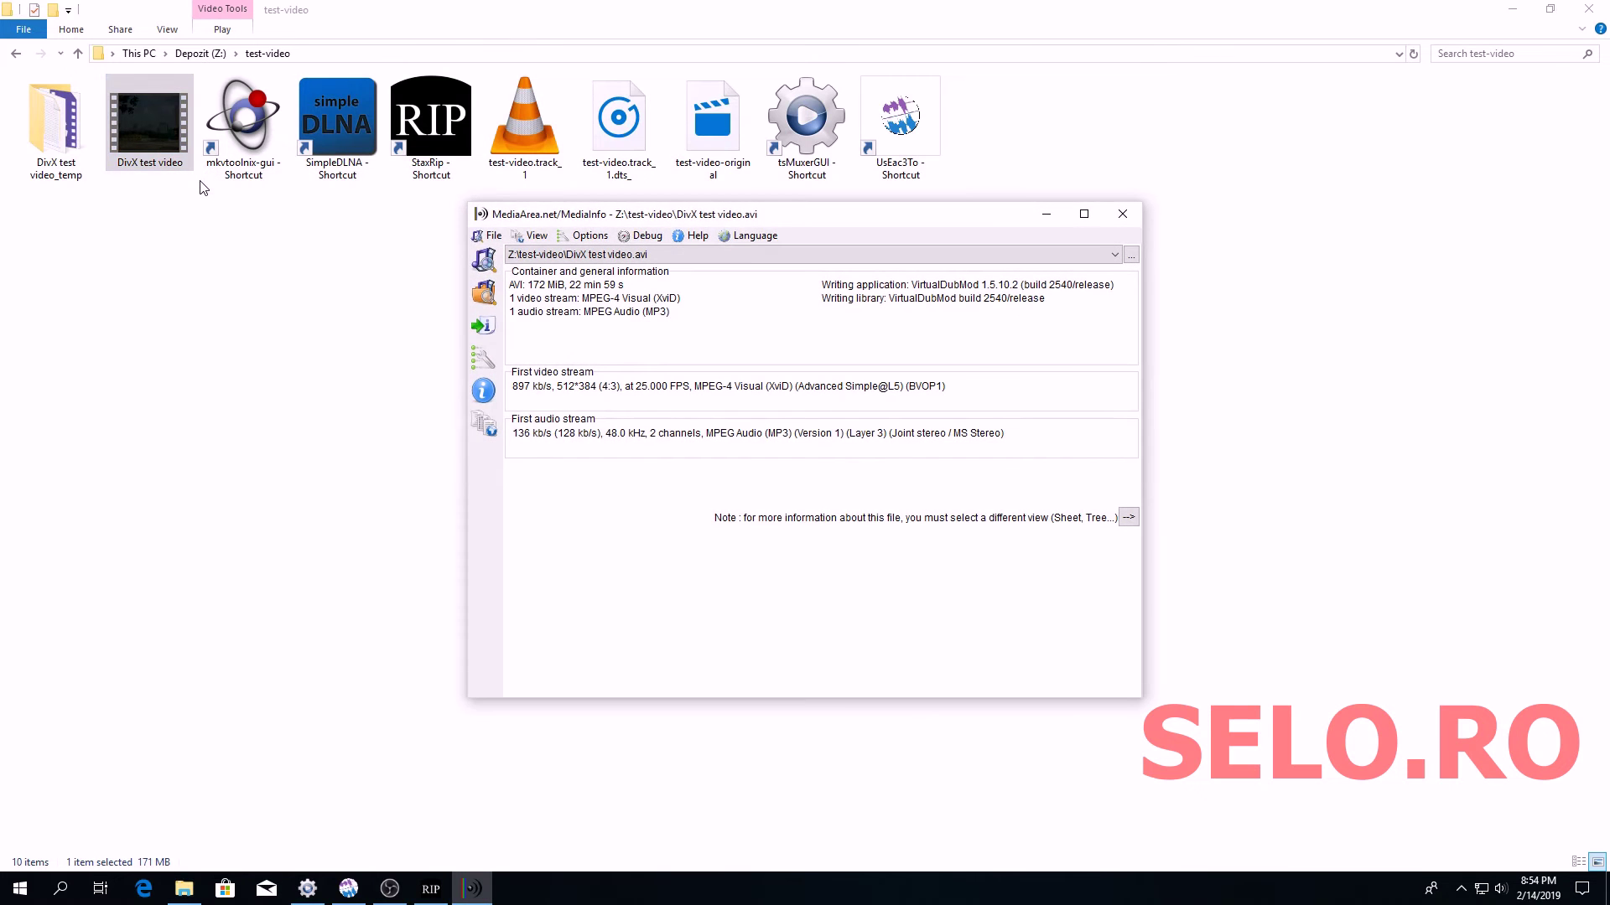
left_click_drag(687, 215, 279, 214)
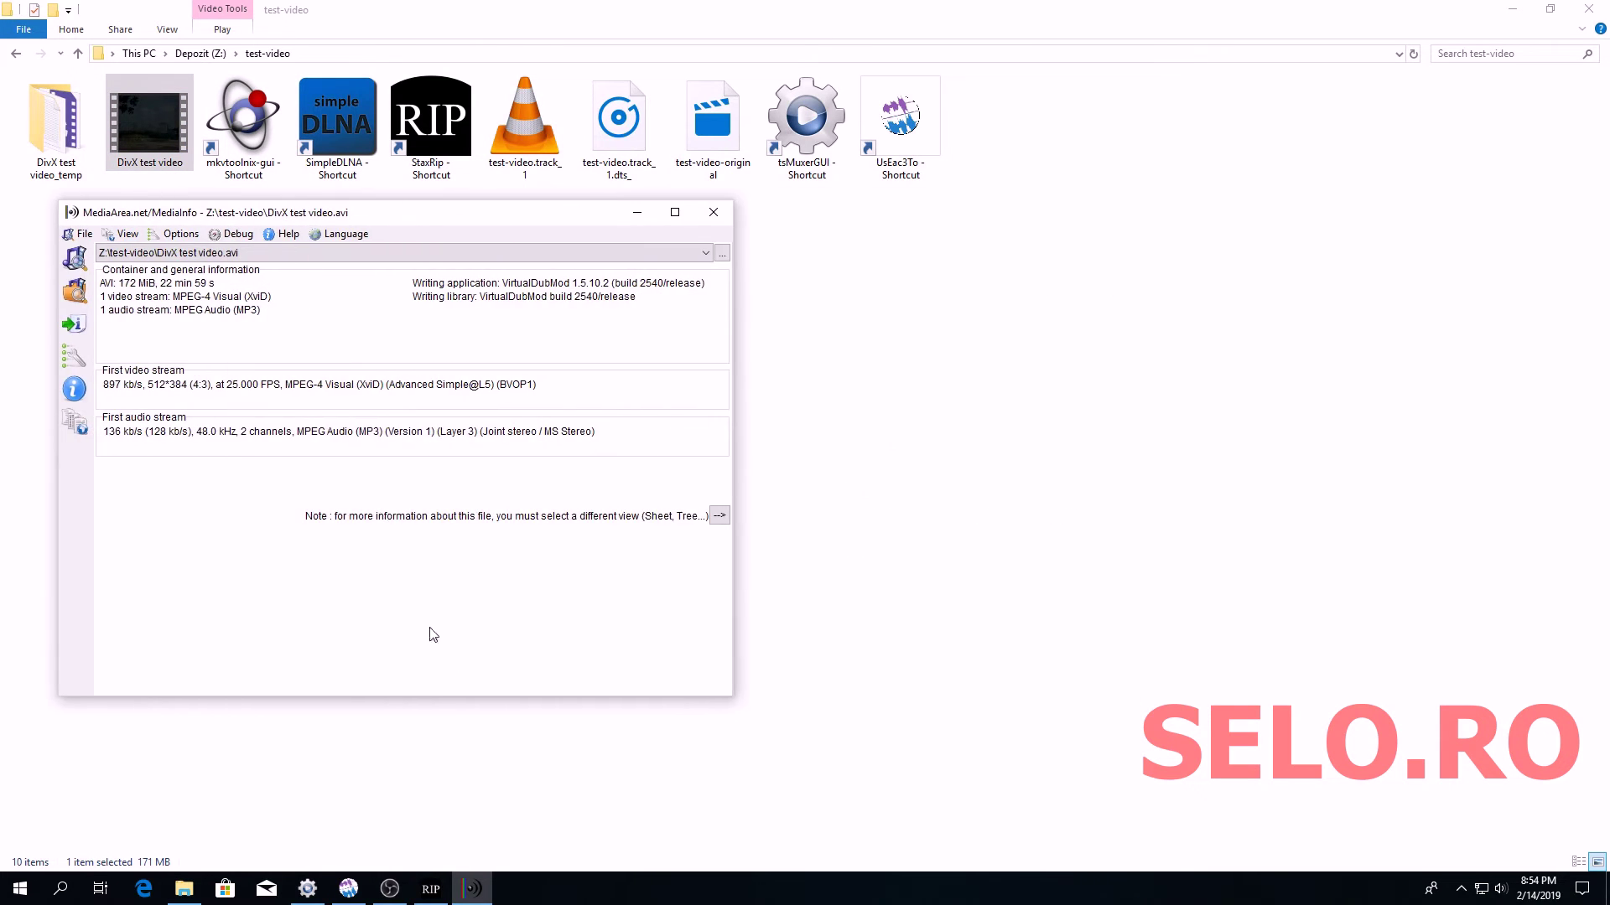
Switch back to StaxRip, add the DivX test video conversion as a job and start encoding it
left_click(429, 887)
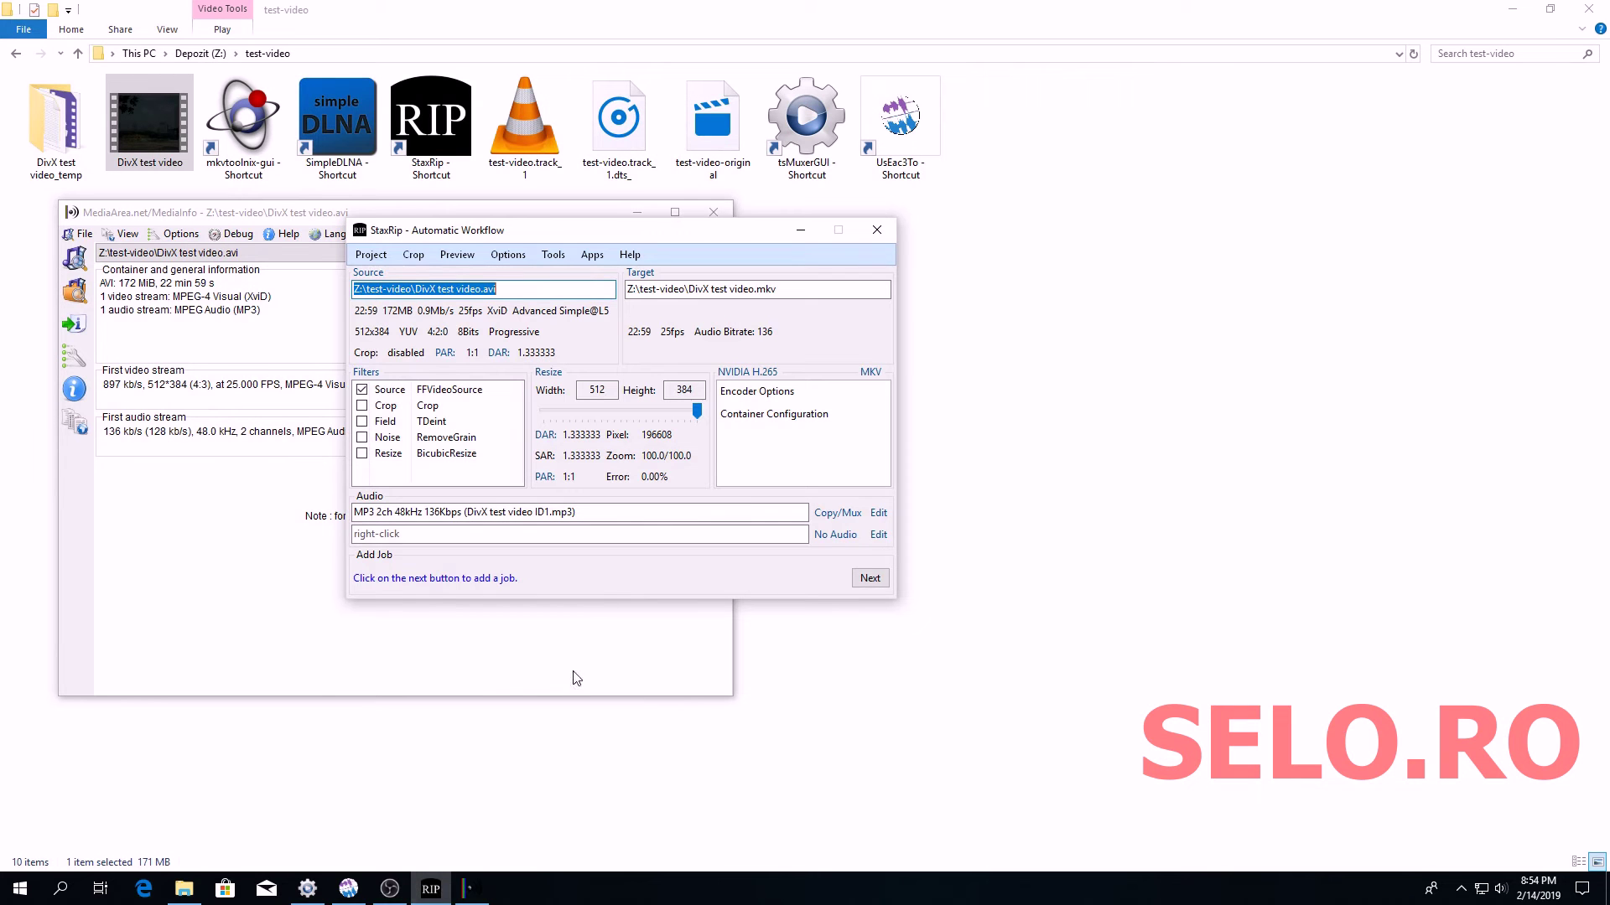
left_click(872, 584)
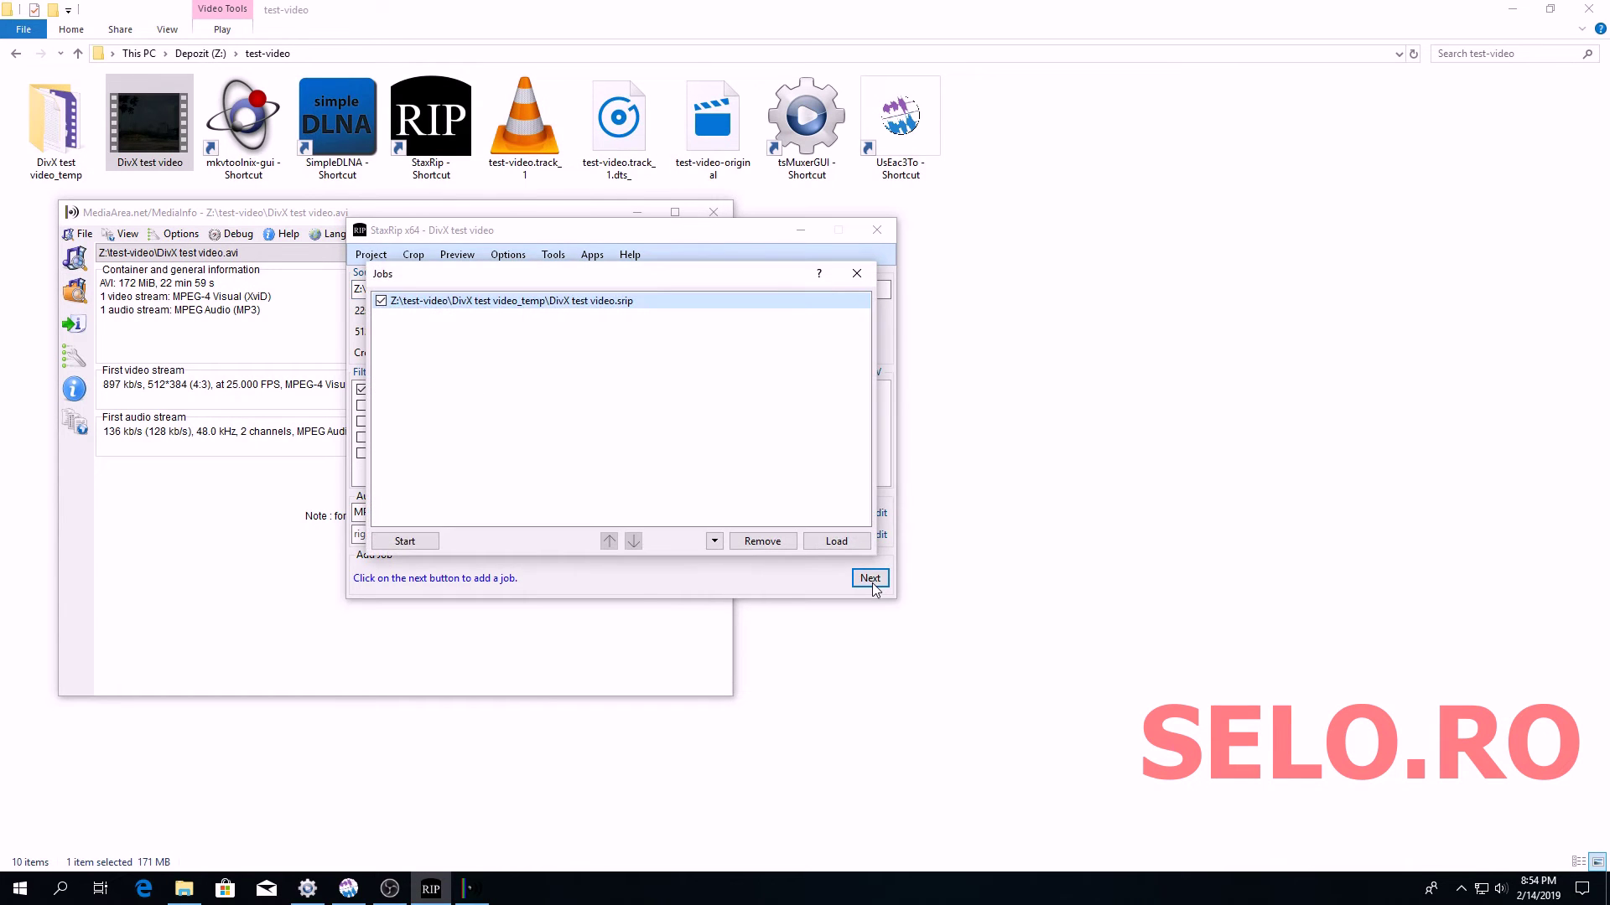
left_click(387, 542)
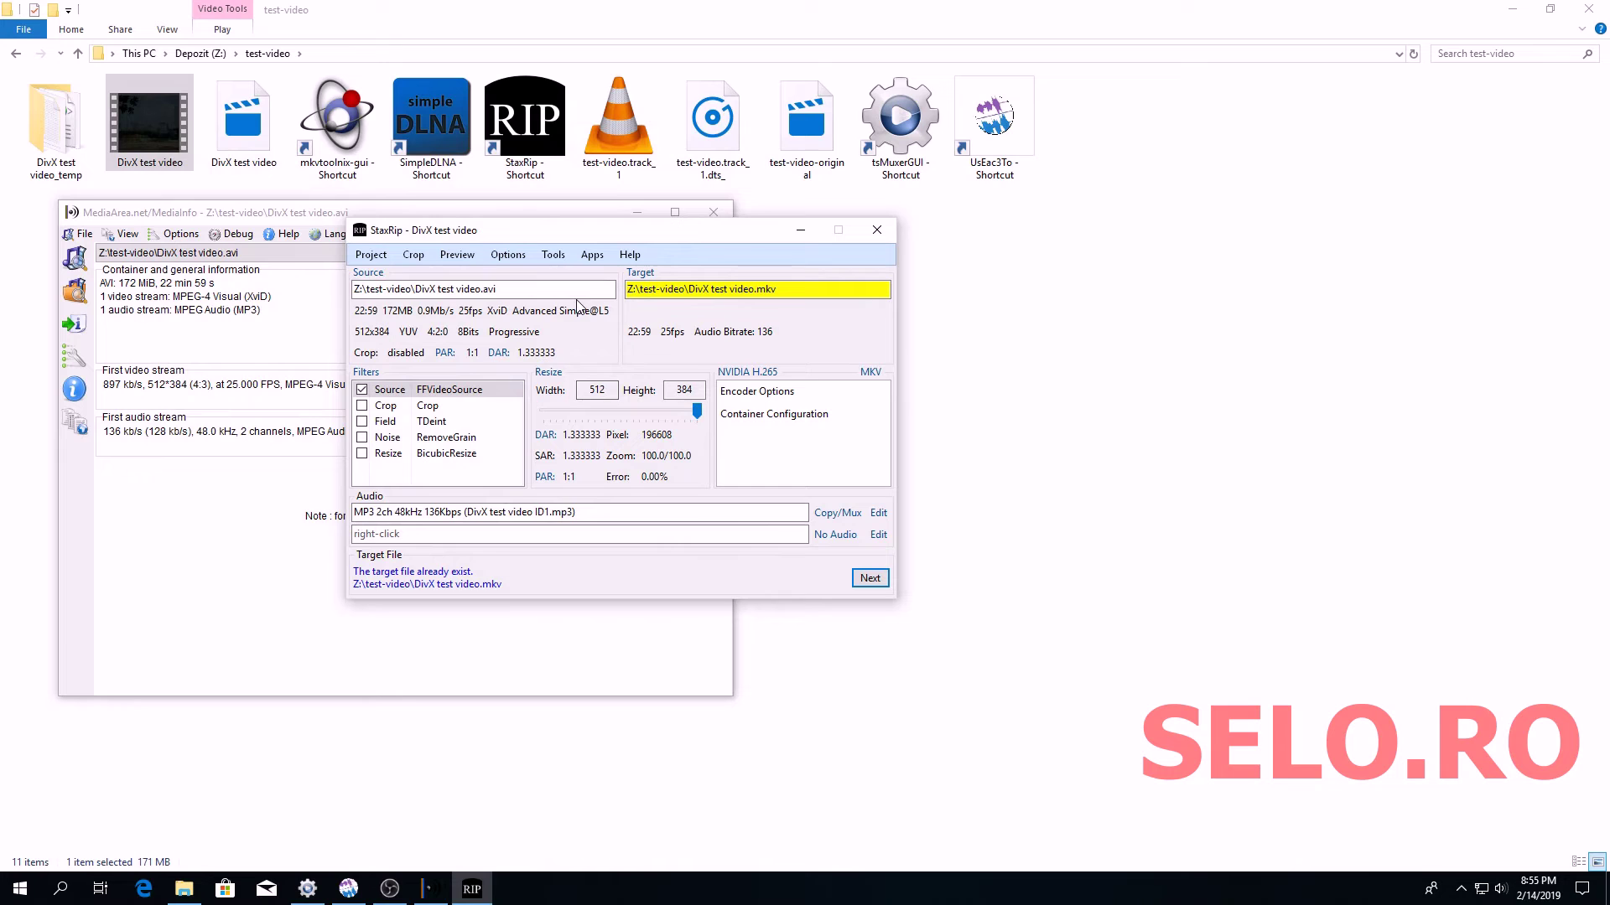
Open the encoded DivX test video.mkv in MediaInfo
left_click_drag(587, 235, 948, 272)
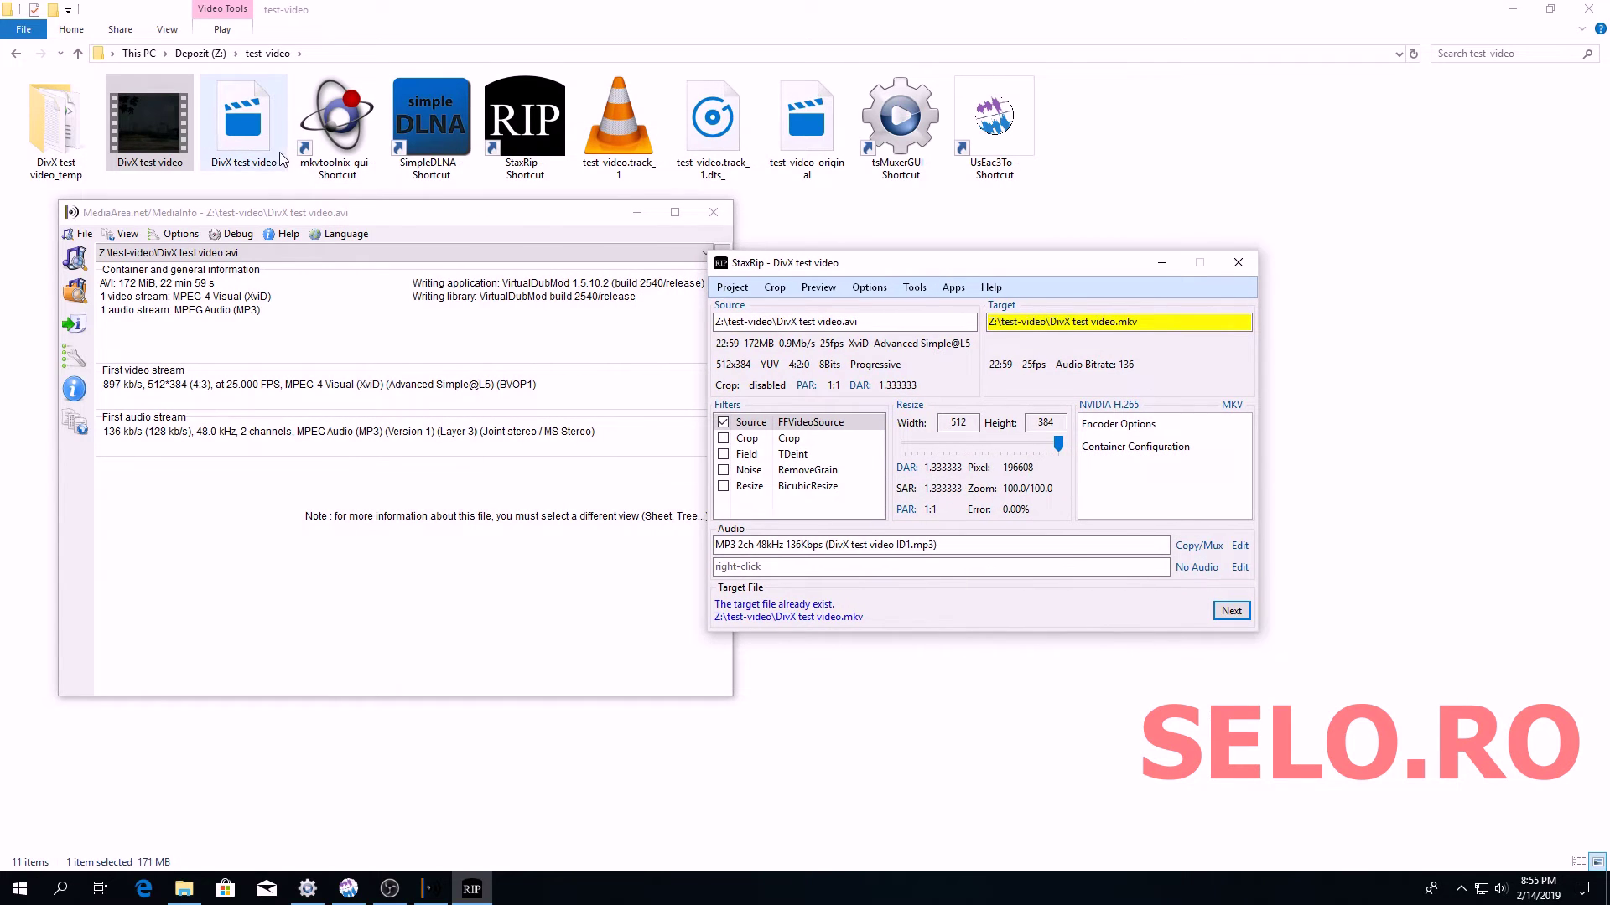
left_click(235, 139)
right_click(242, 142)
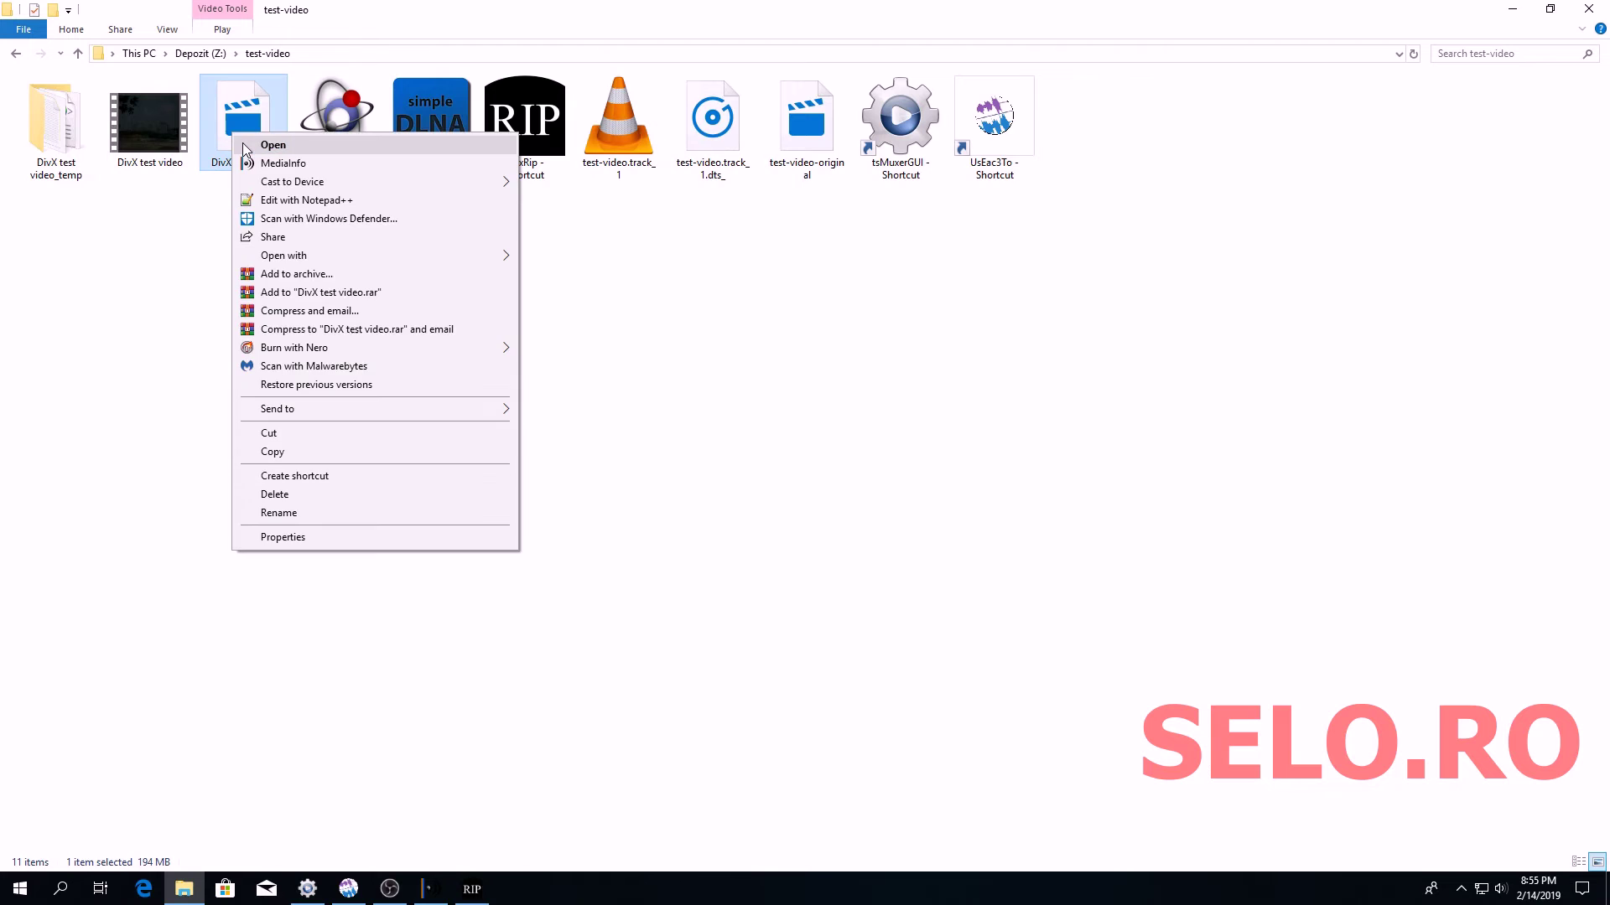
left_click(261, 164)
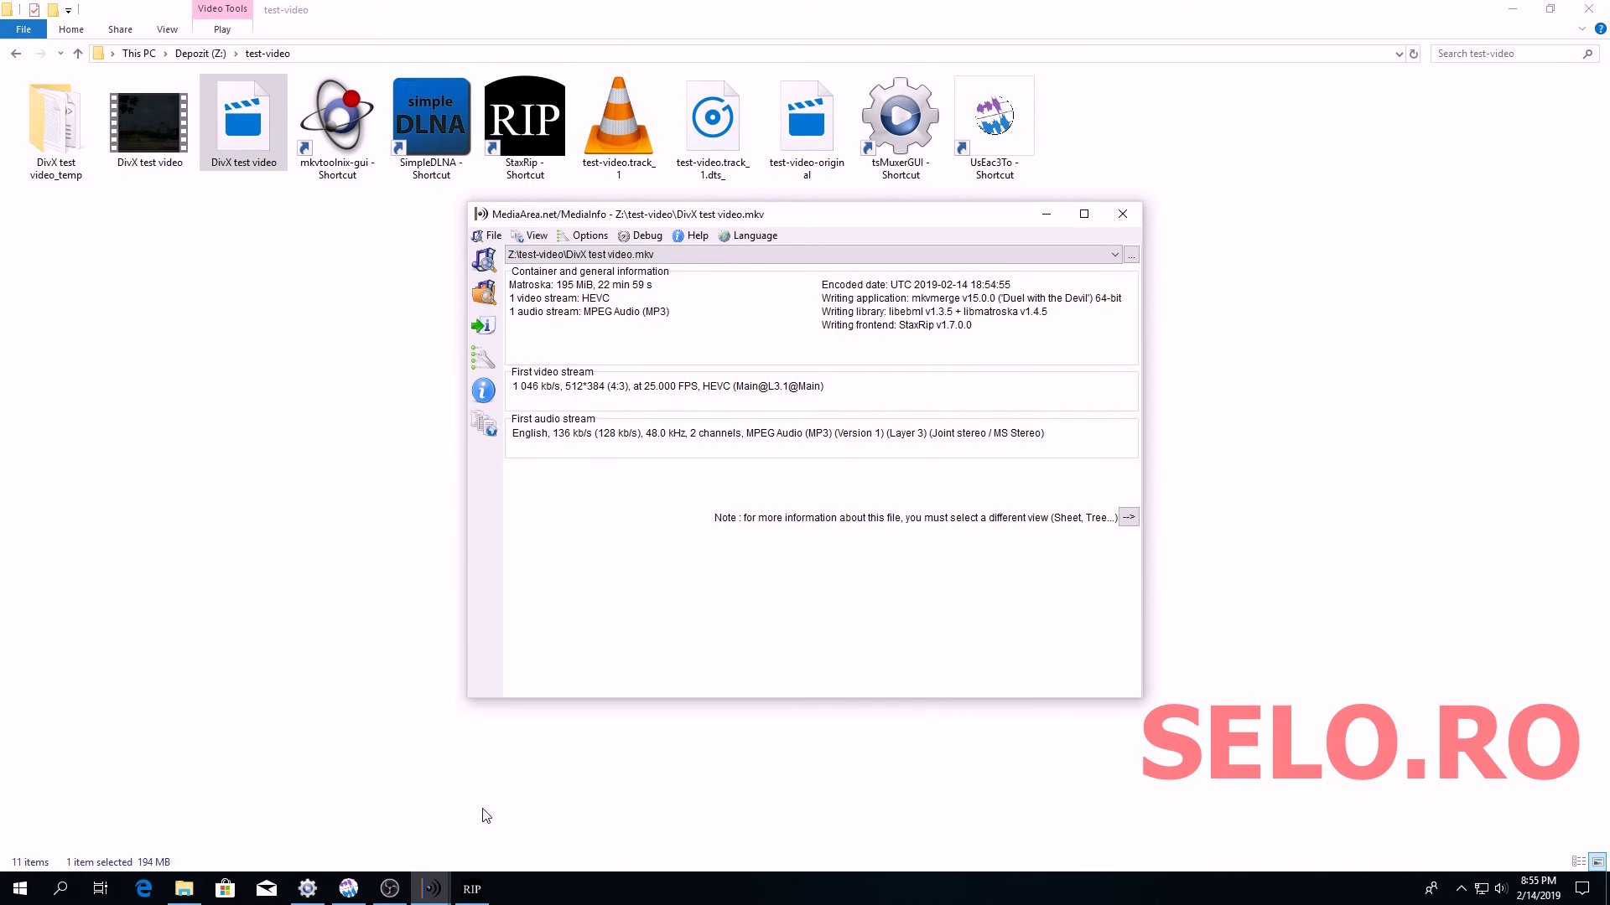
Place the two MediaInfo windows side by side and compare the bit rate and size of the AVI and MKV files
mouse_move(431, 887)
left_click(379, 832)
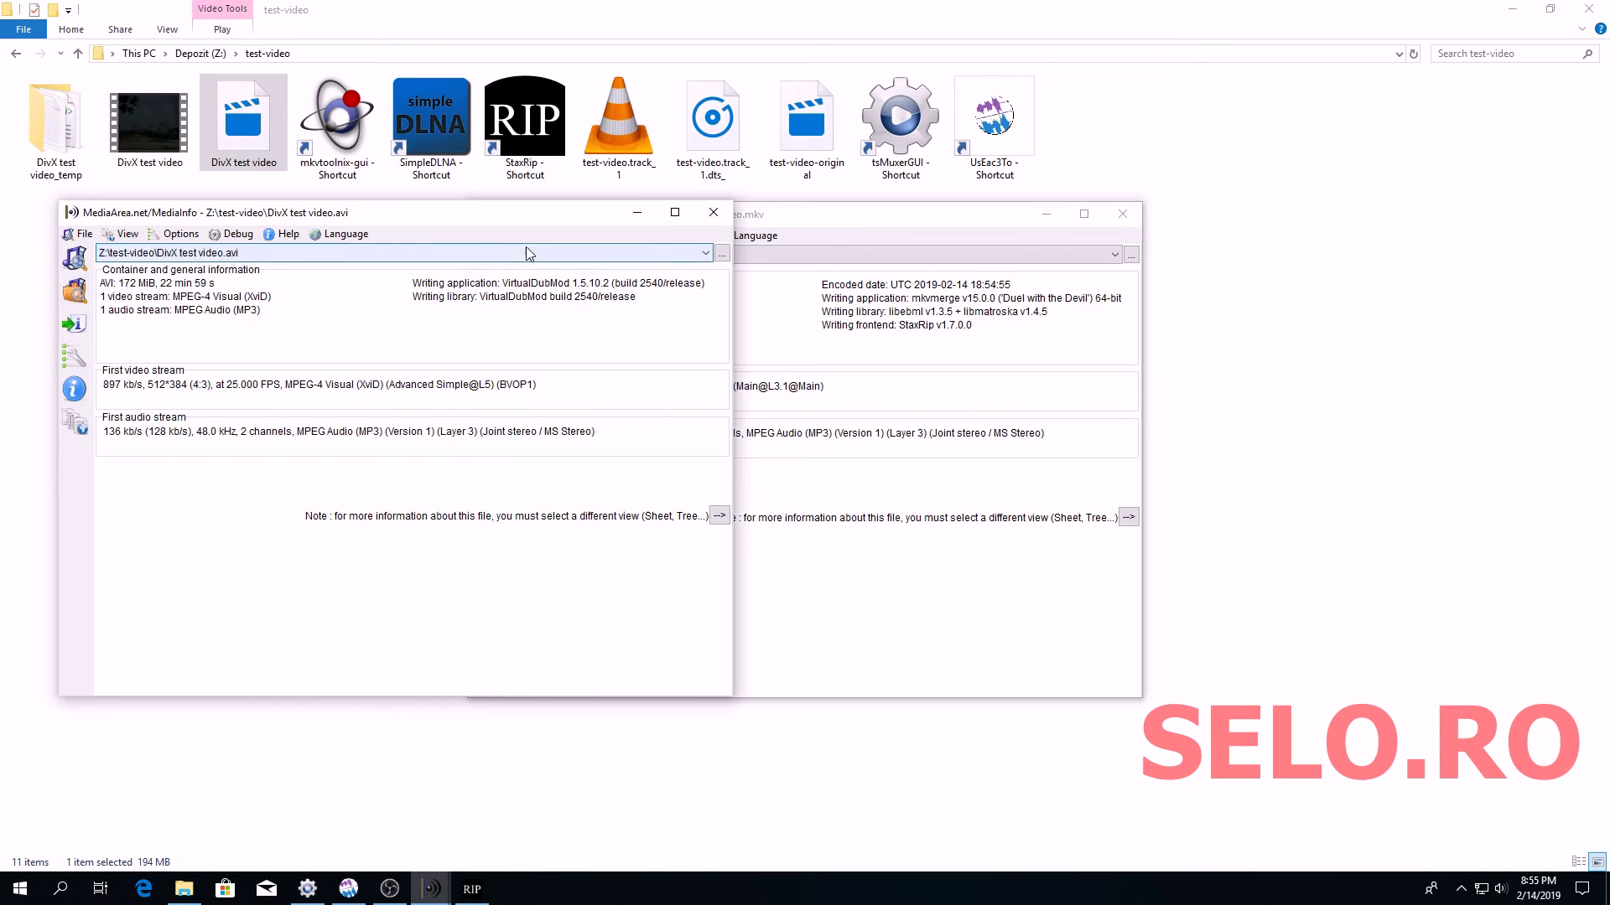
left_click_drag(611, 220, 472, 227)
left_click(786, 223)
left_click_drag(788, 228, 1078, 222)
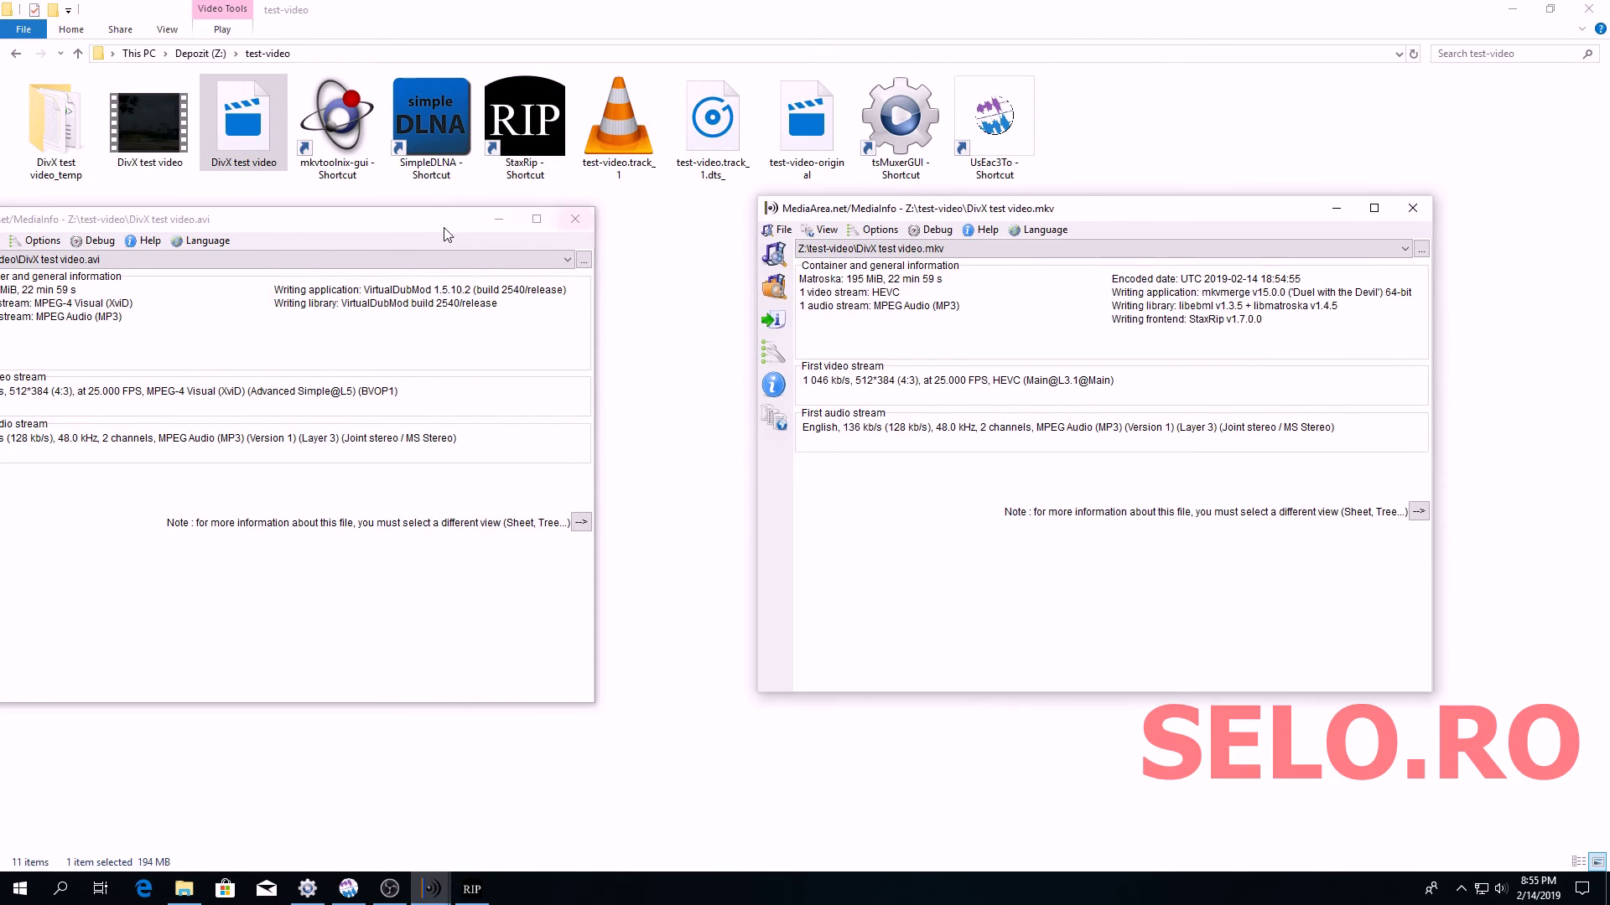
left_click_drag(404, 234, 542, 218)
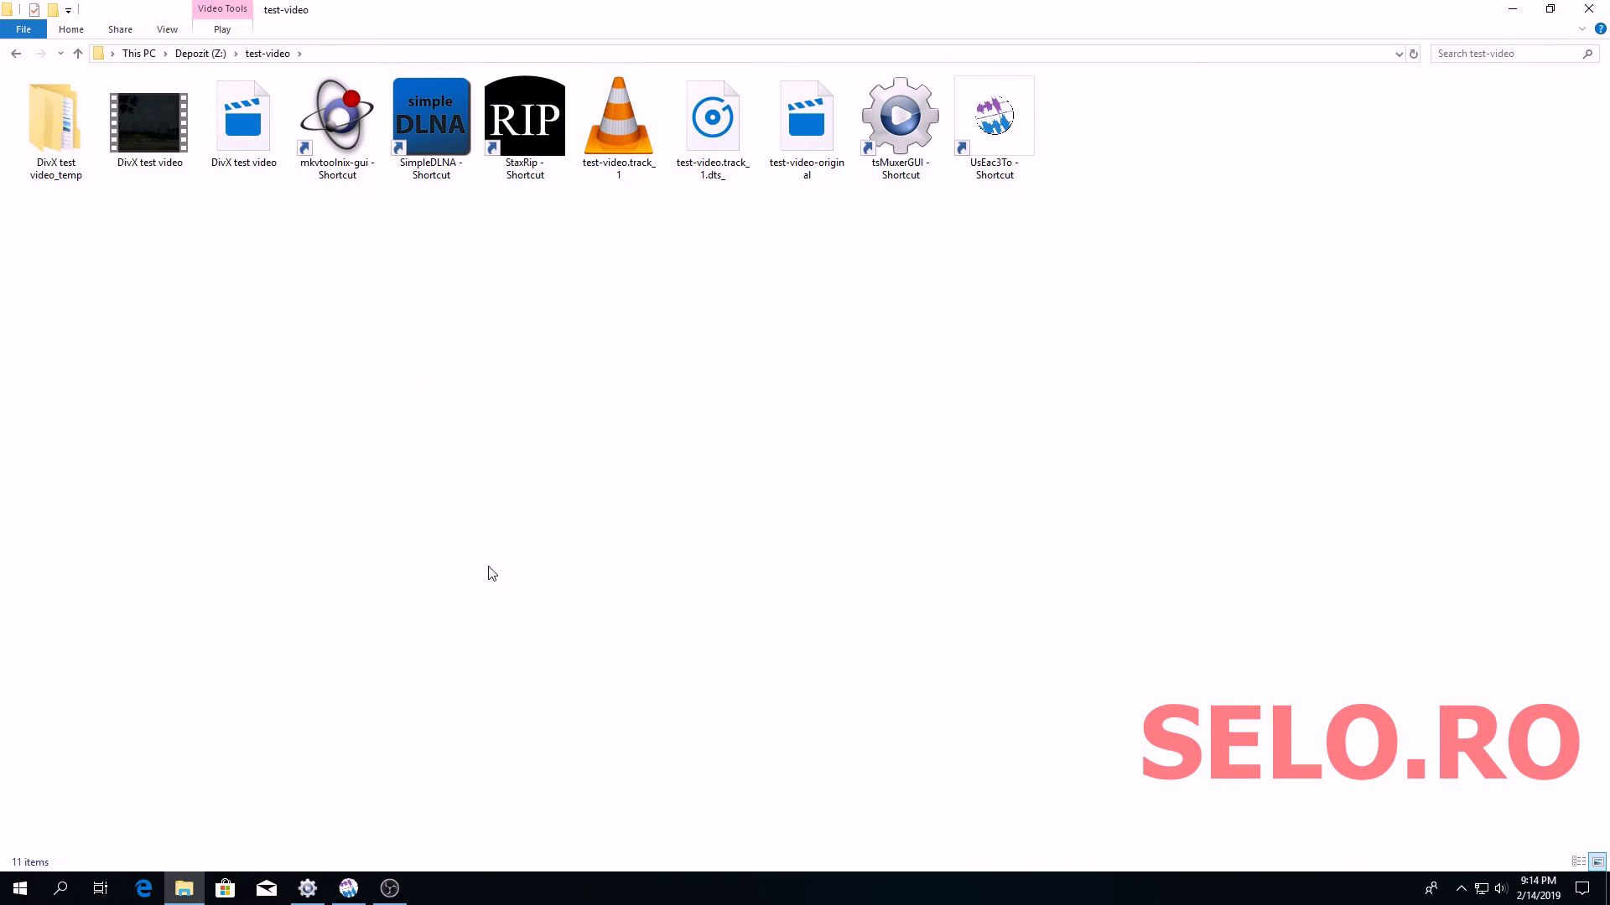
Start StaxRip, choose the NVIDIA H.265-divx1 encoder profile and load DivX test video.avi as the source
double_click(527, 172)
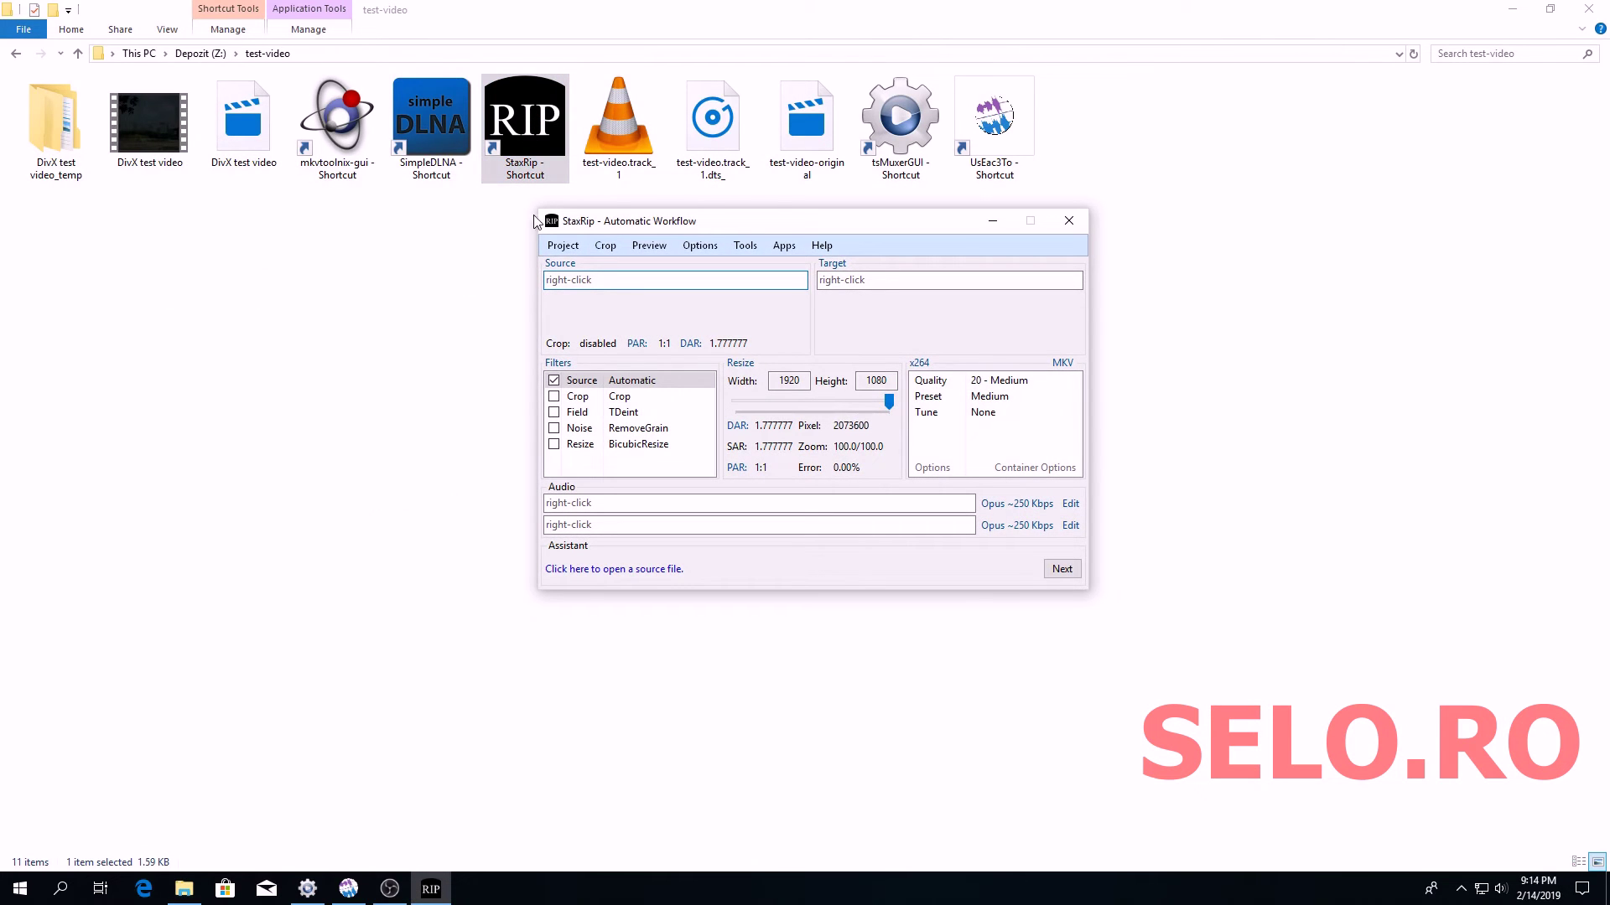
left_click(933, 367)
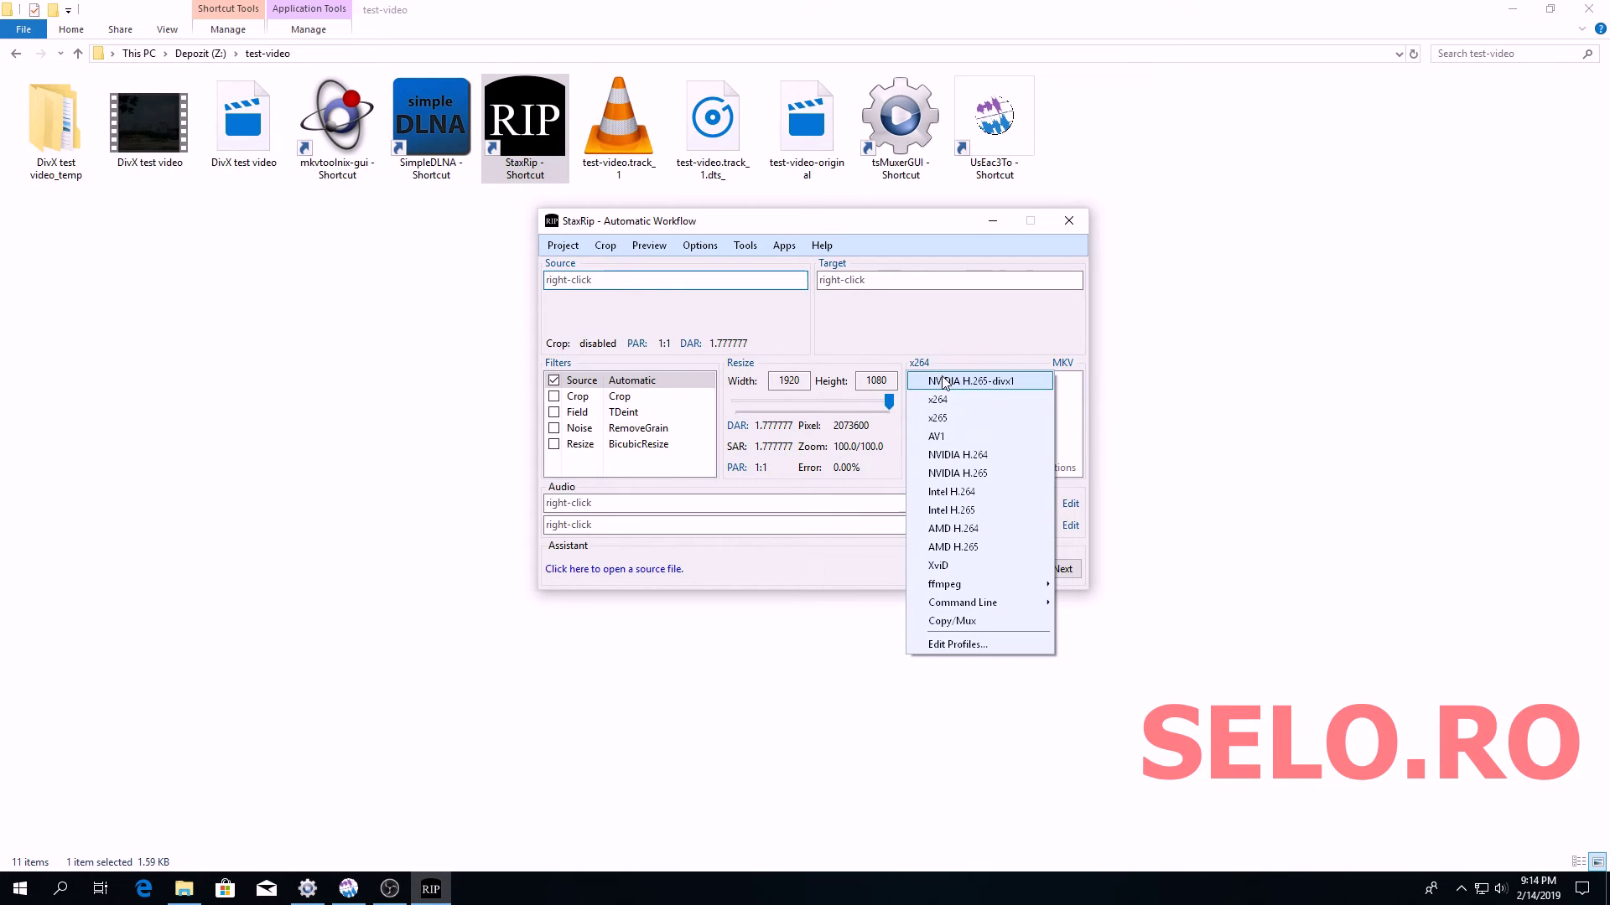
left_click(945, 382)
left_click_drag(149, 125, 631, 290)
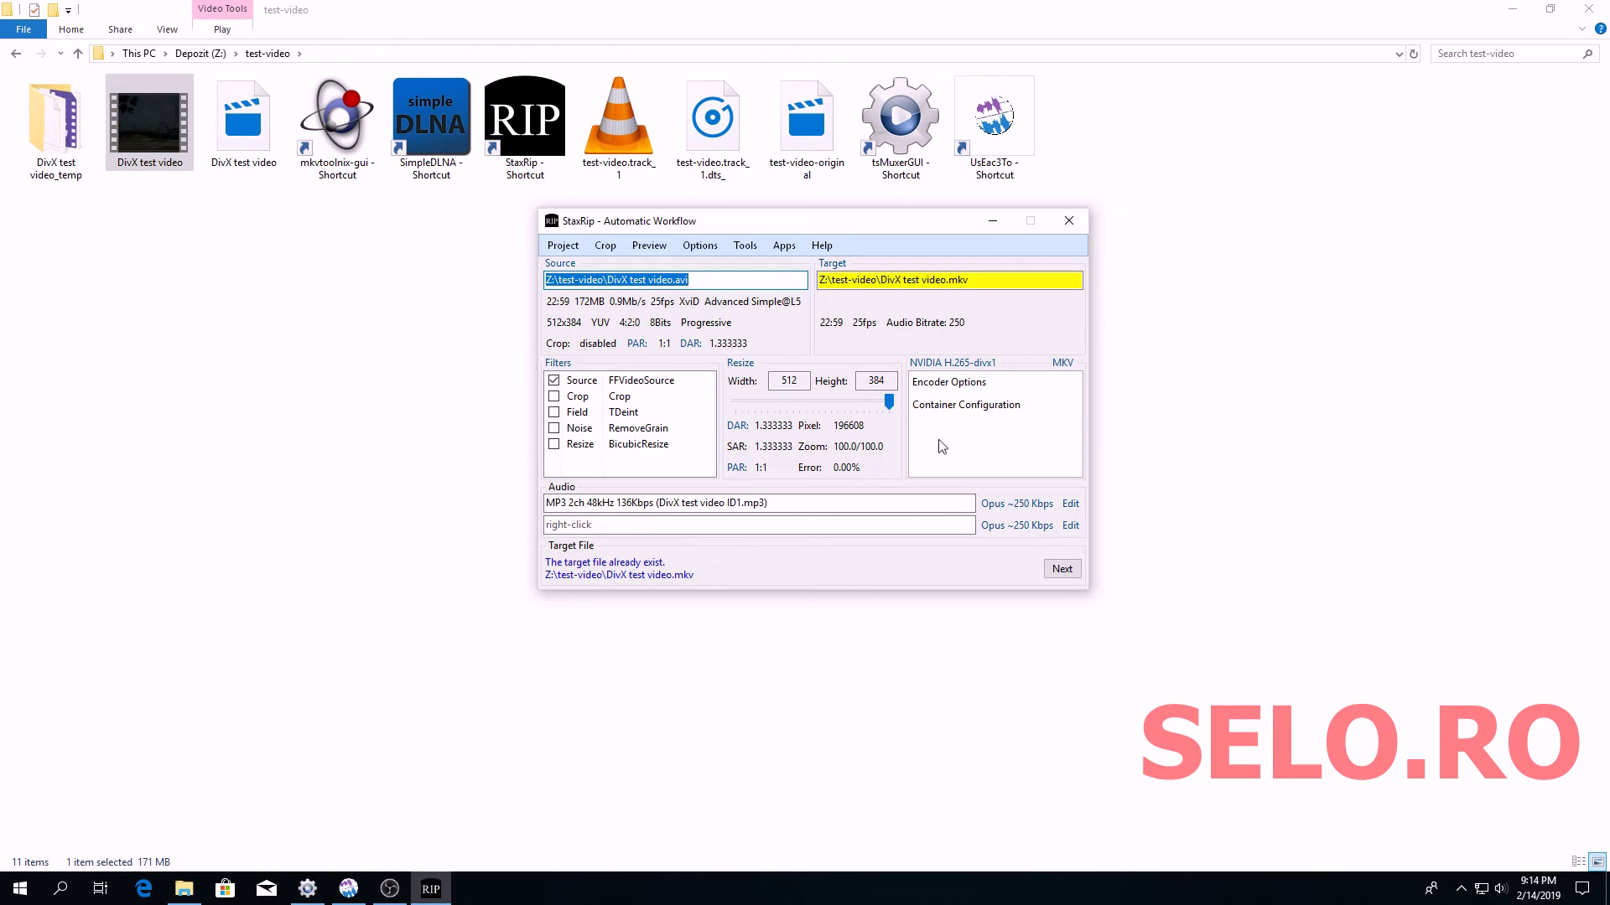
Set the encoder's rate mode to VBR HQ - Variable Bitrate HQ and accept the options
left_click(964, 382)
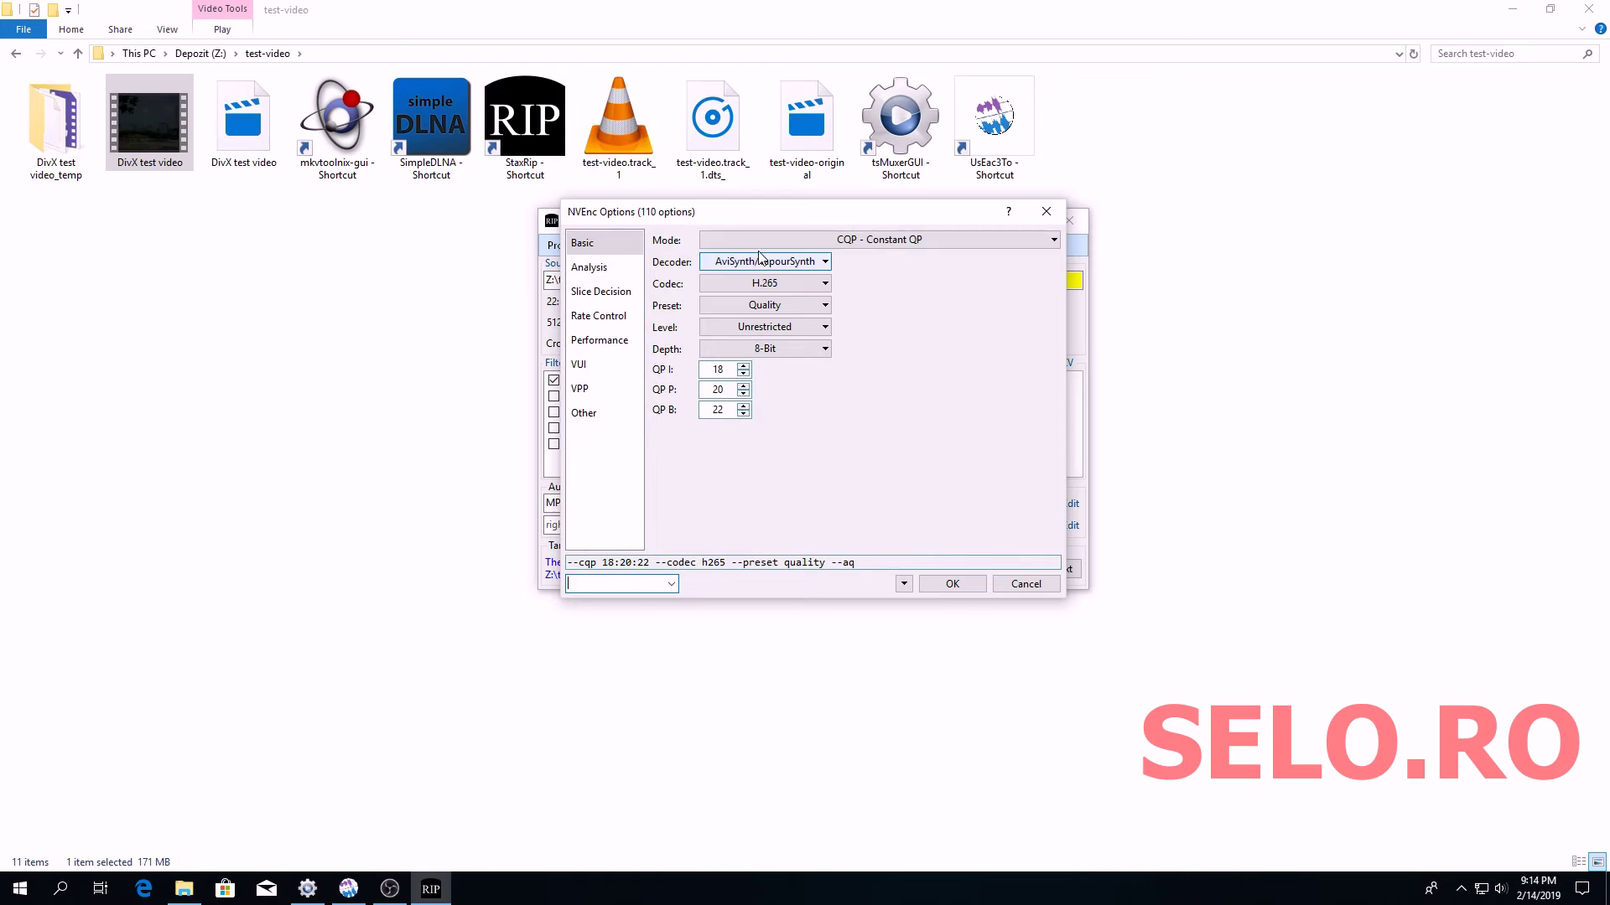
left_click(782, 238)
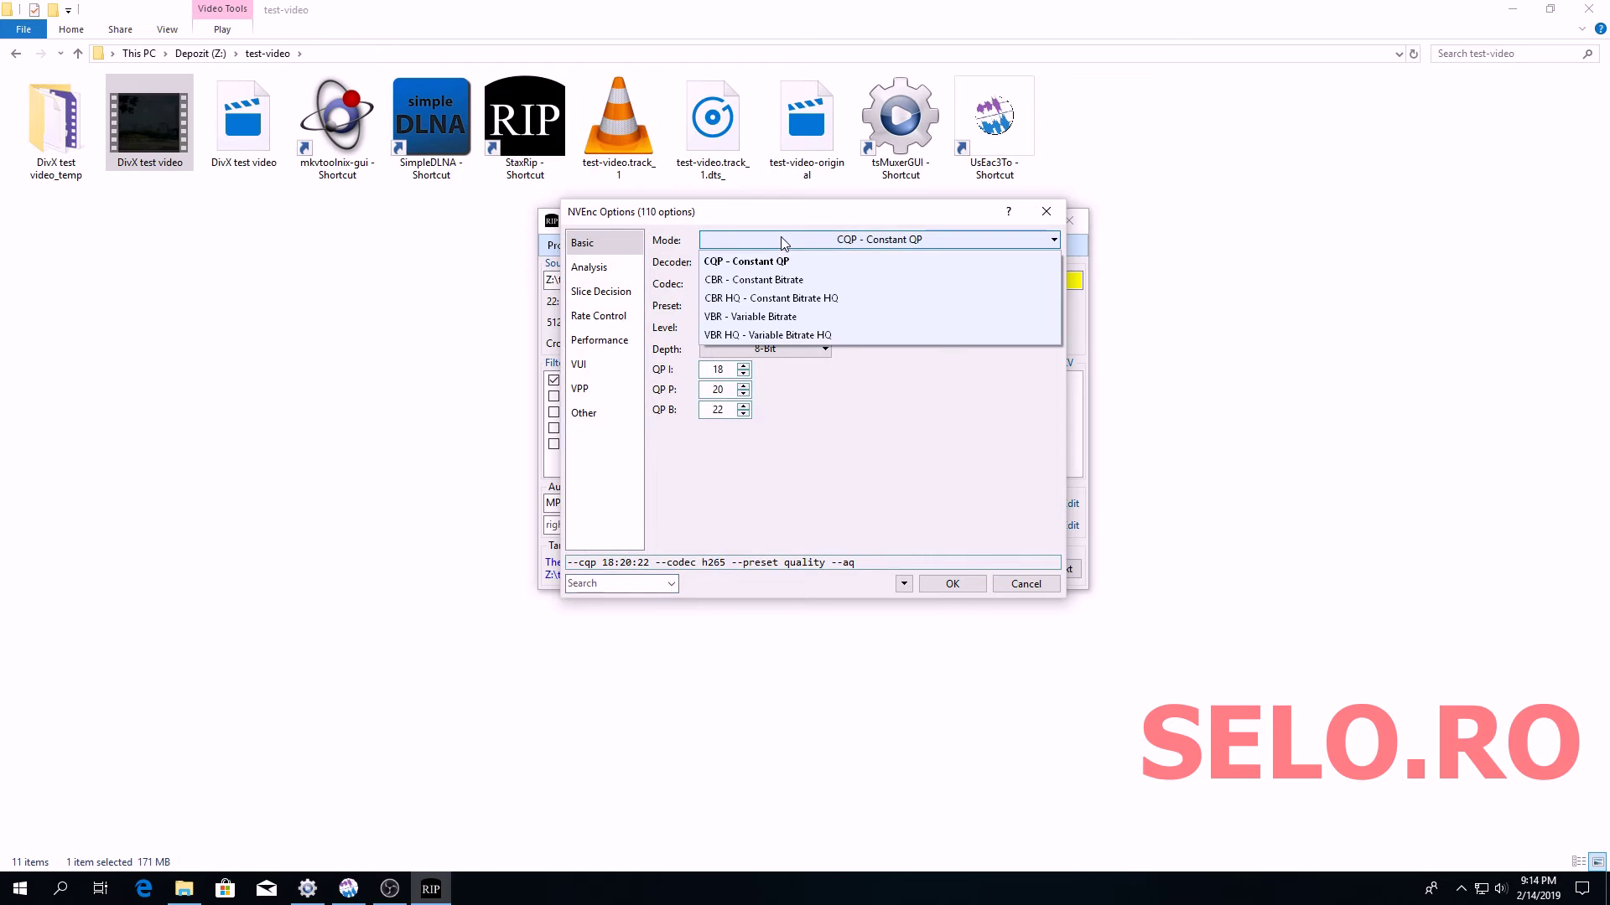
left_click(743, 337)
left_click(953, 585)
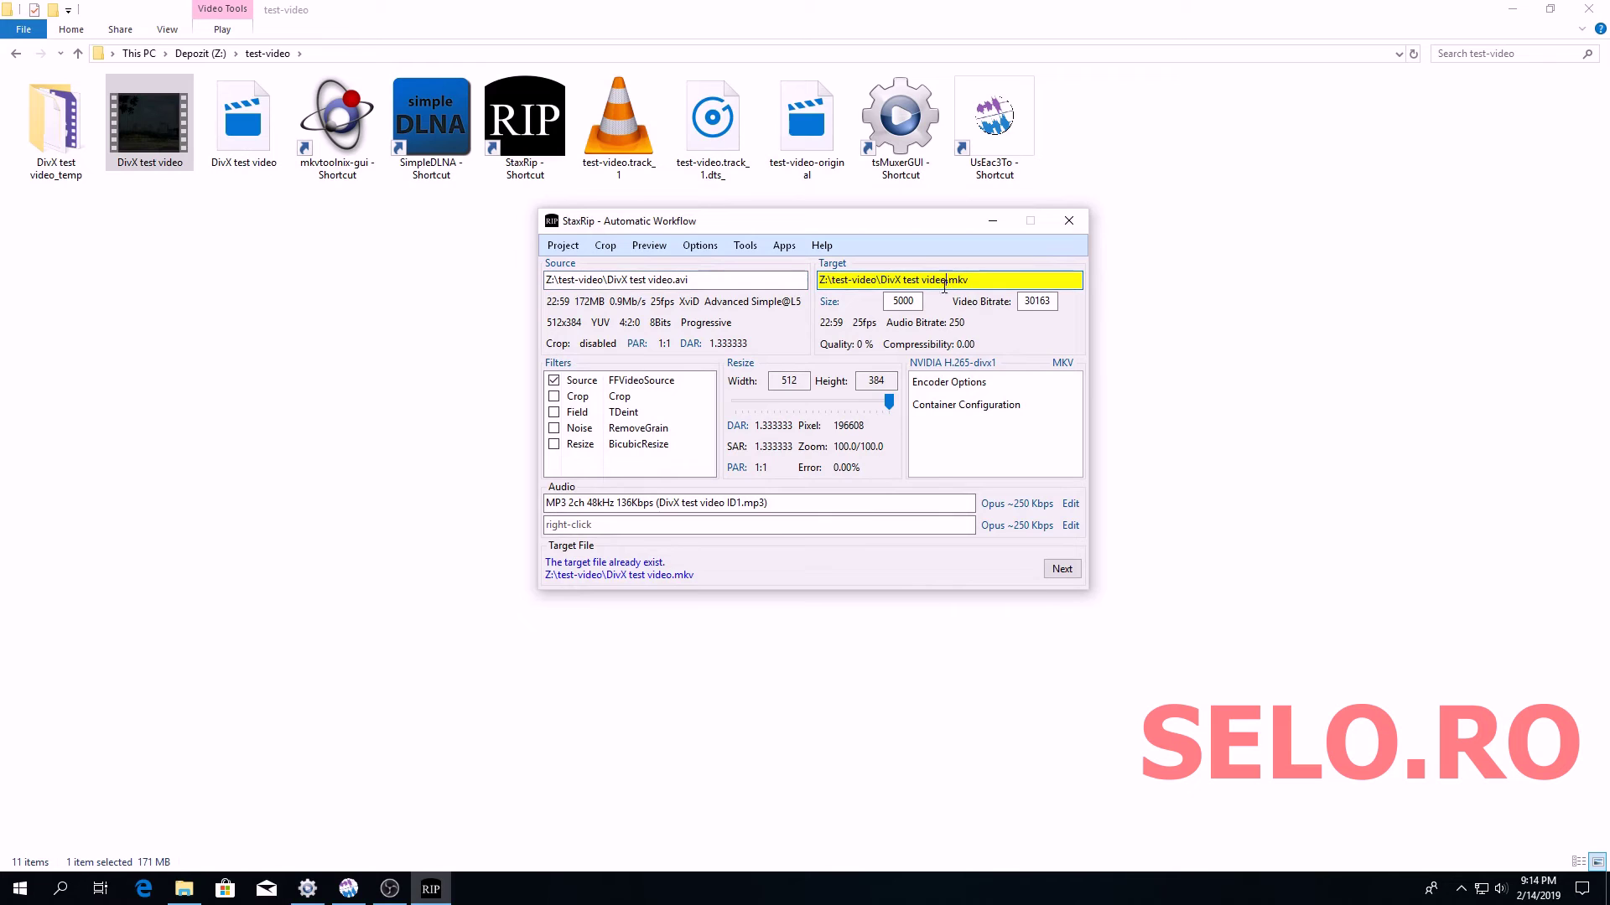
Rename the target file to DivX test video2.mkv and set its target size to 171
type("2")
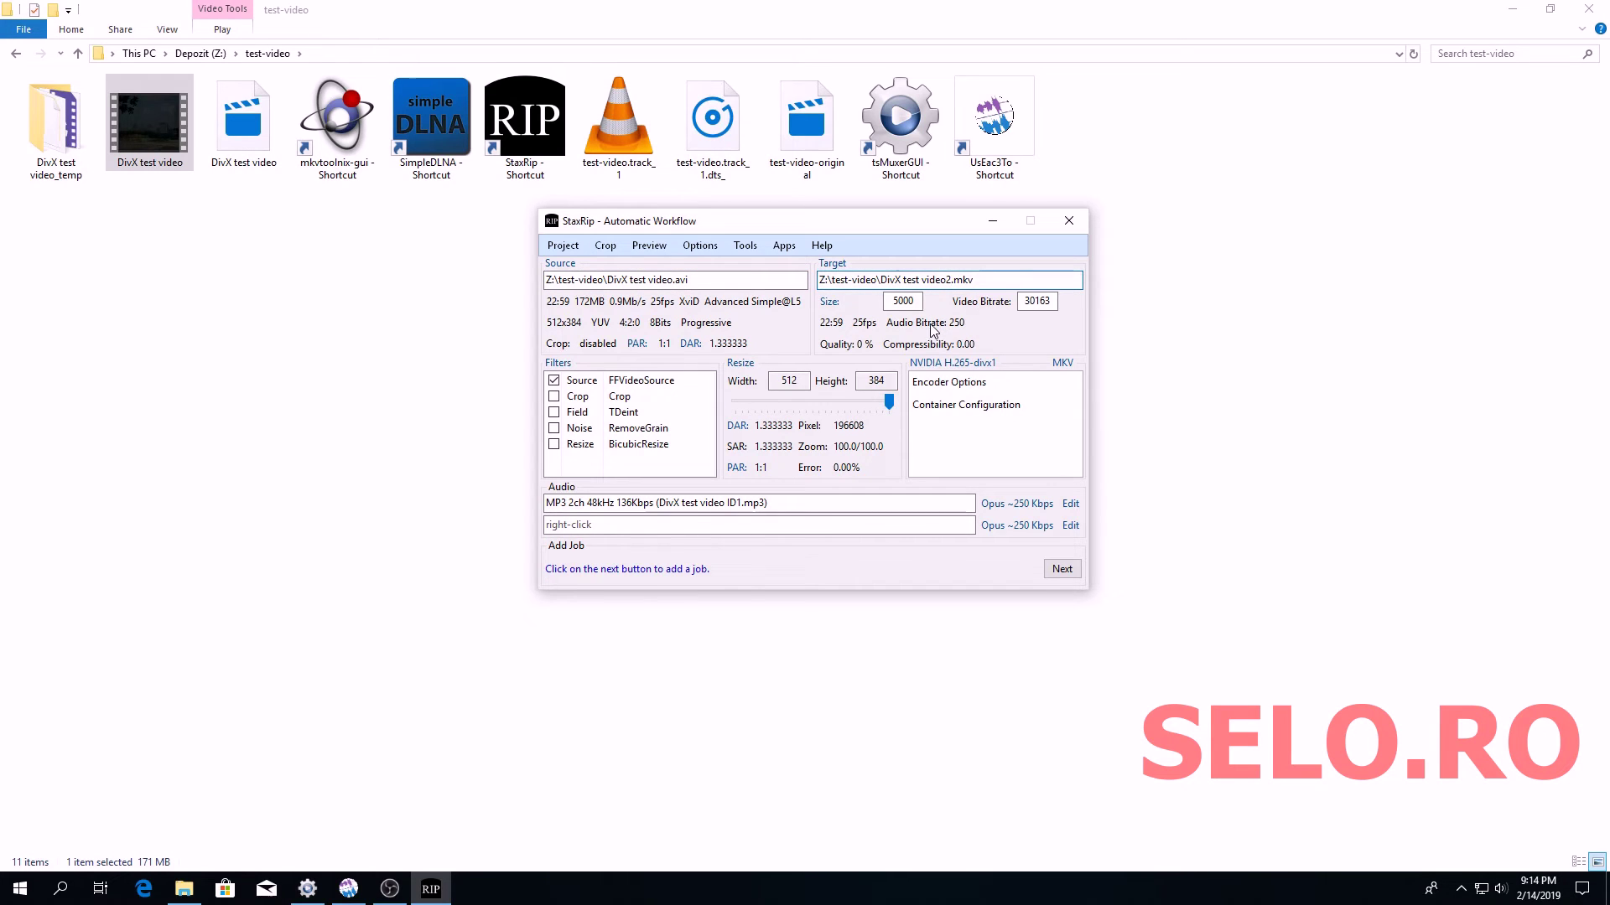
left_click(913, 300)
left_click_drag(913, 300, 887, 303)
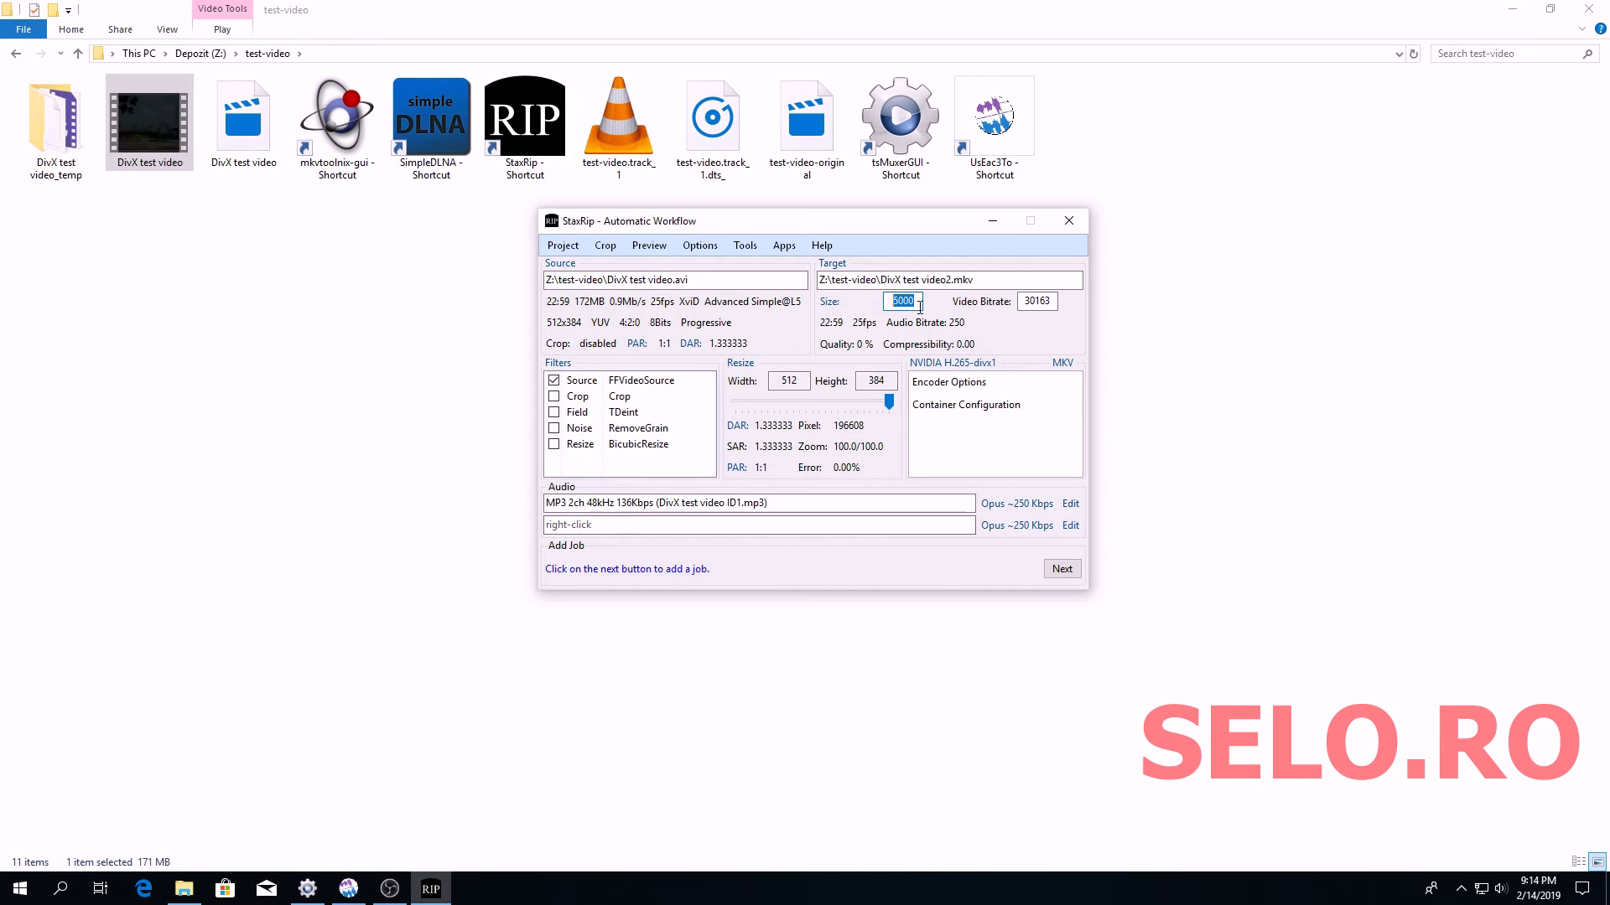
type("171")
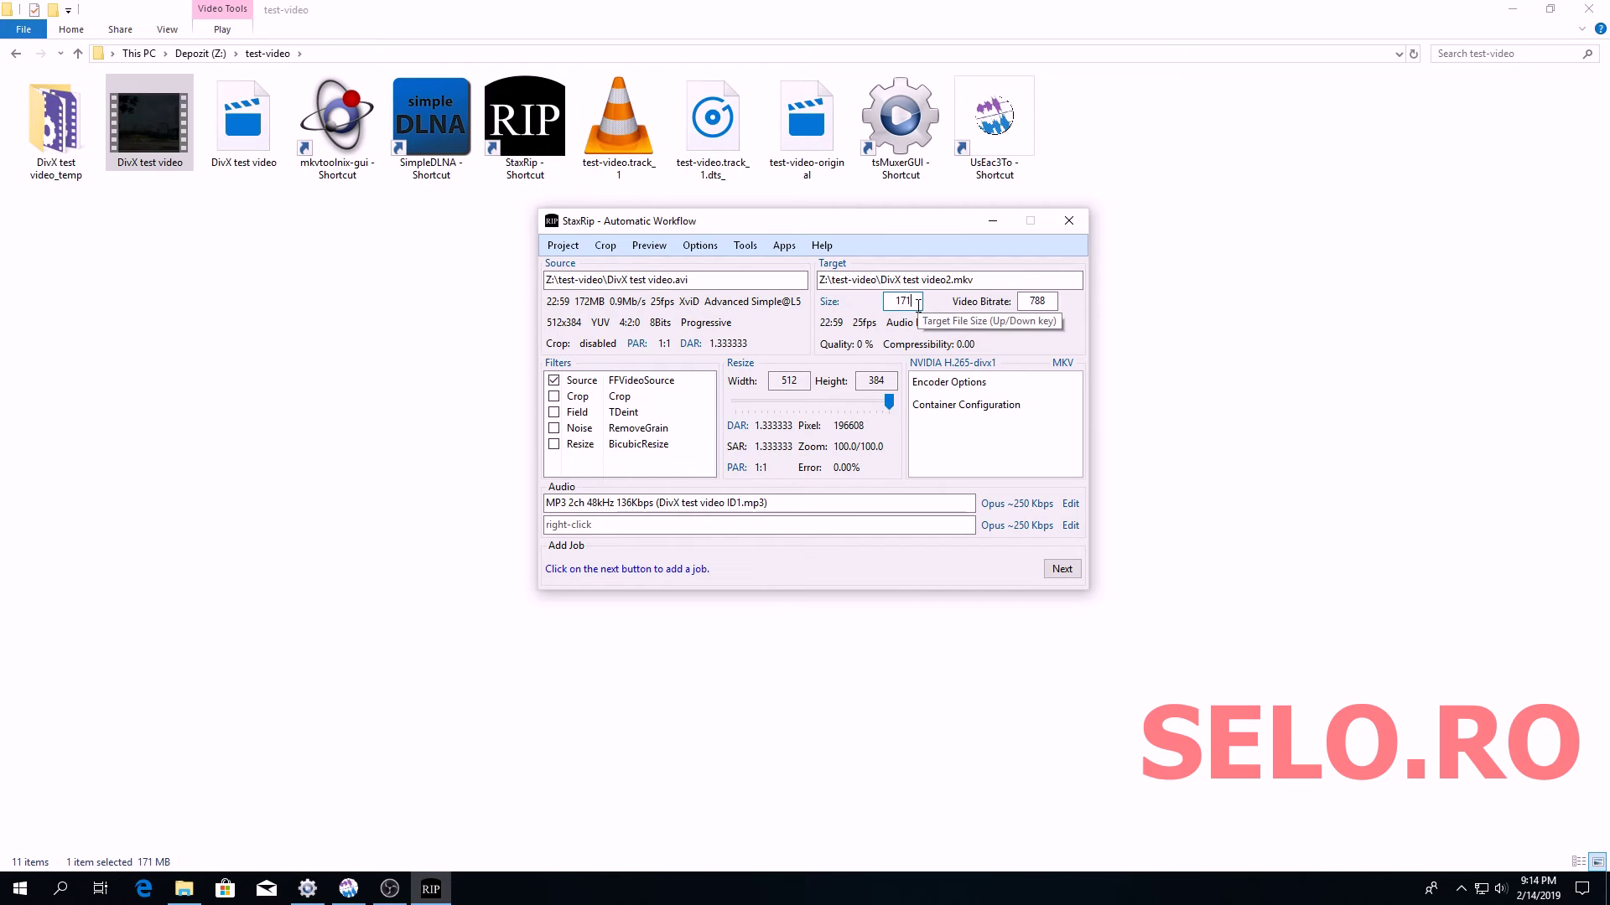
left_click(982, 278)
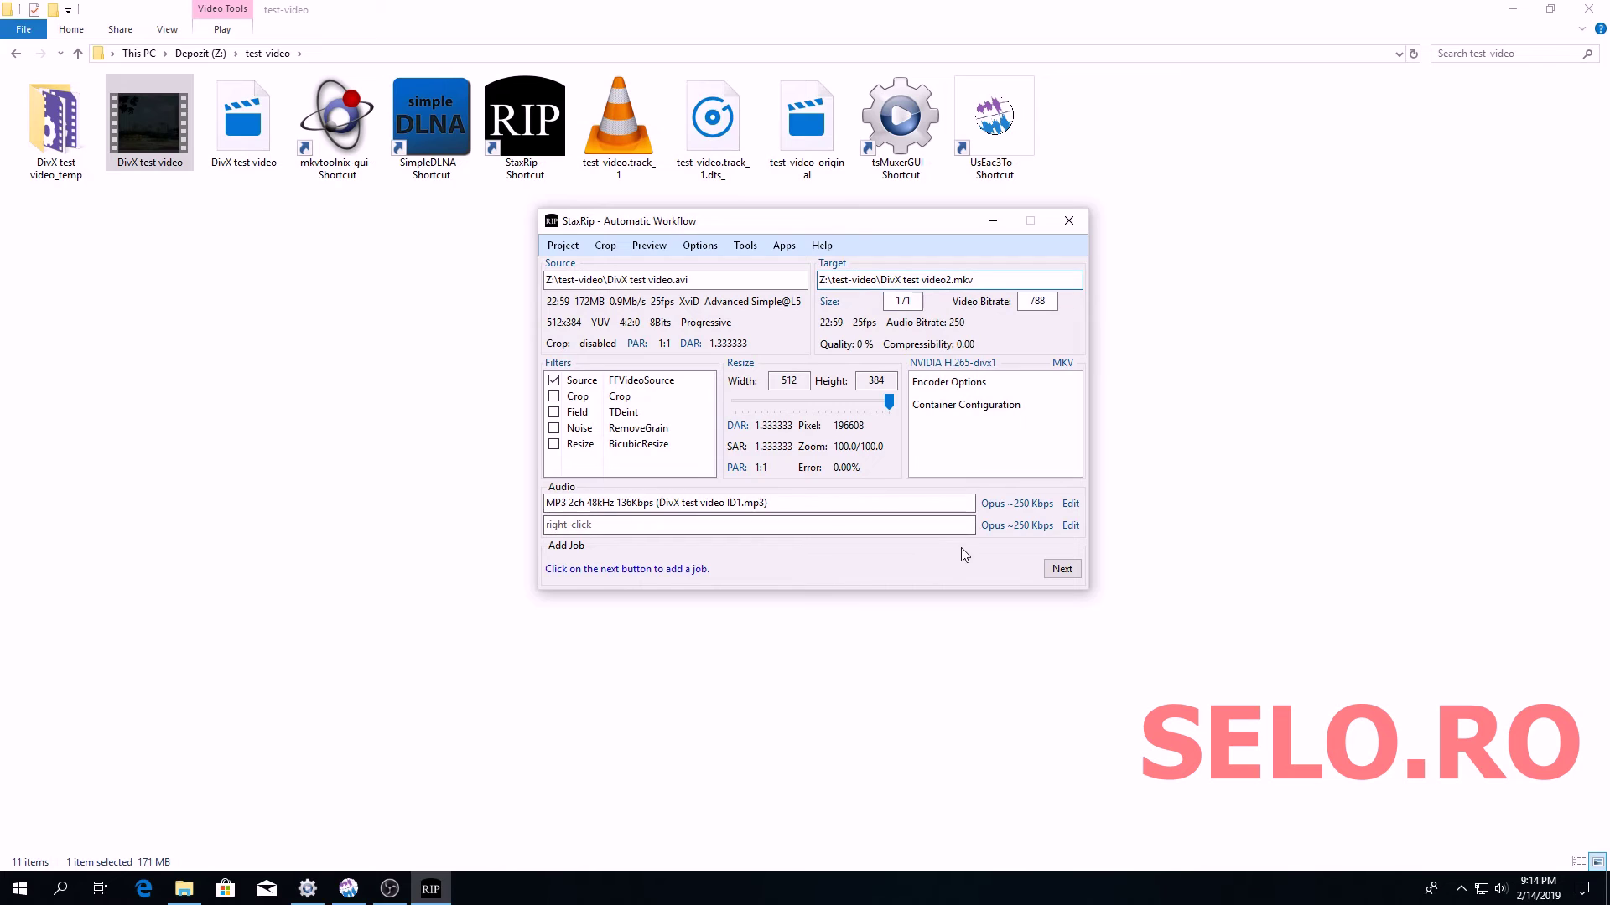
Set the second audio track to No Audio and the MP3 track to Copy/Mux
left_click(1028, 526)
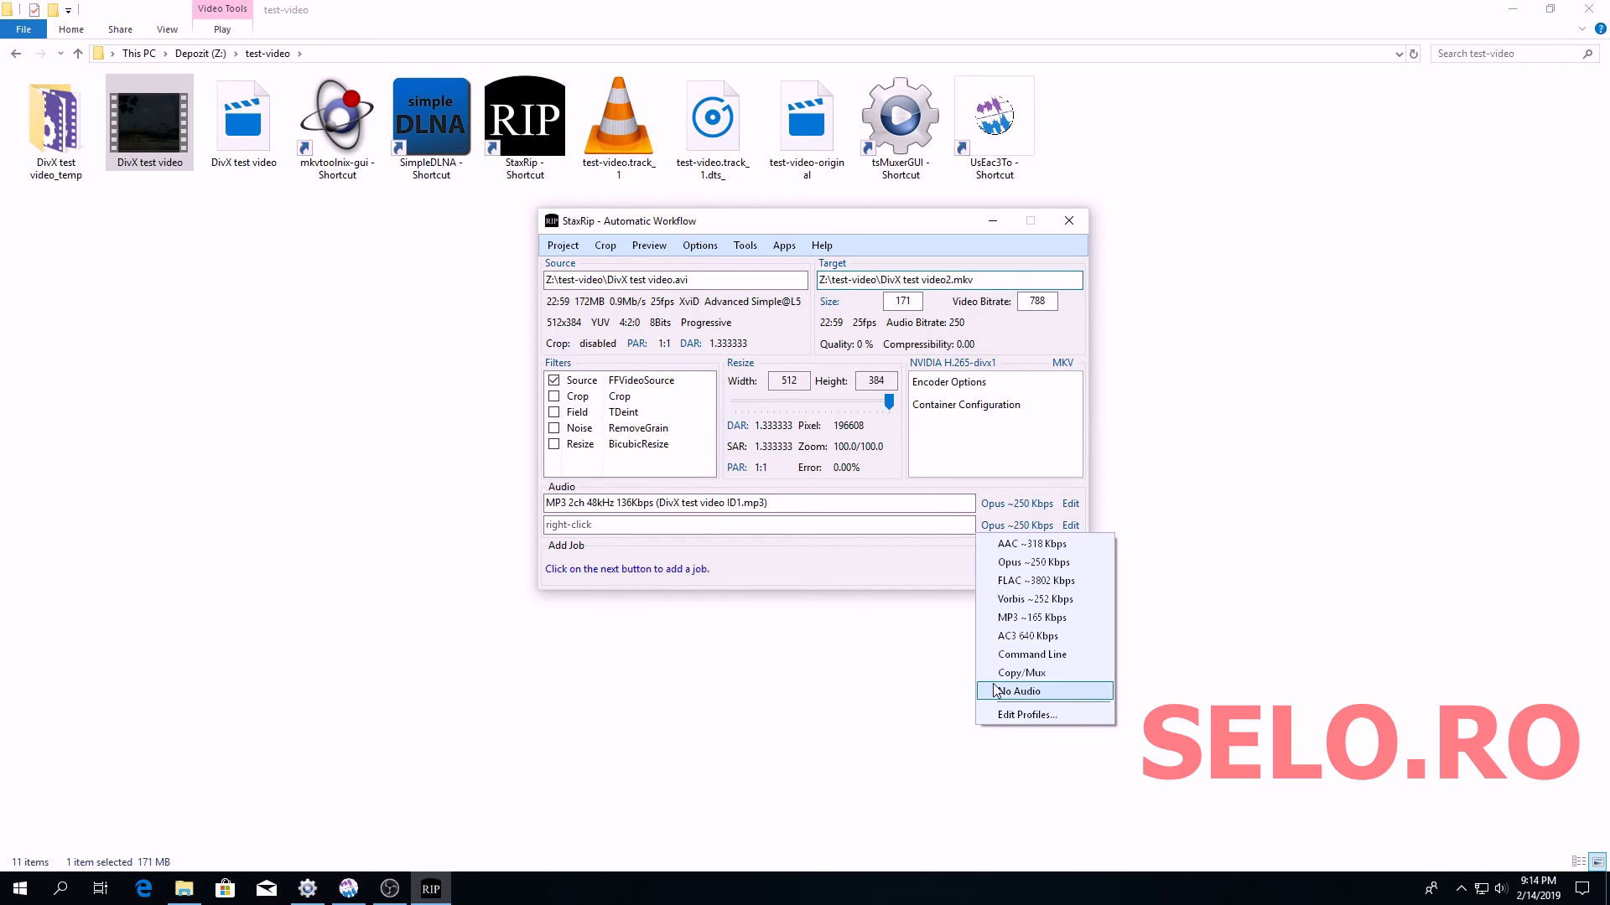
left_click(998, 692)
left_click(1016, 503)
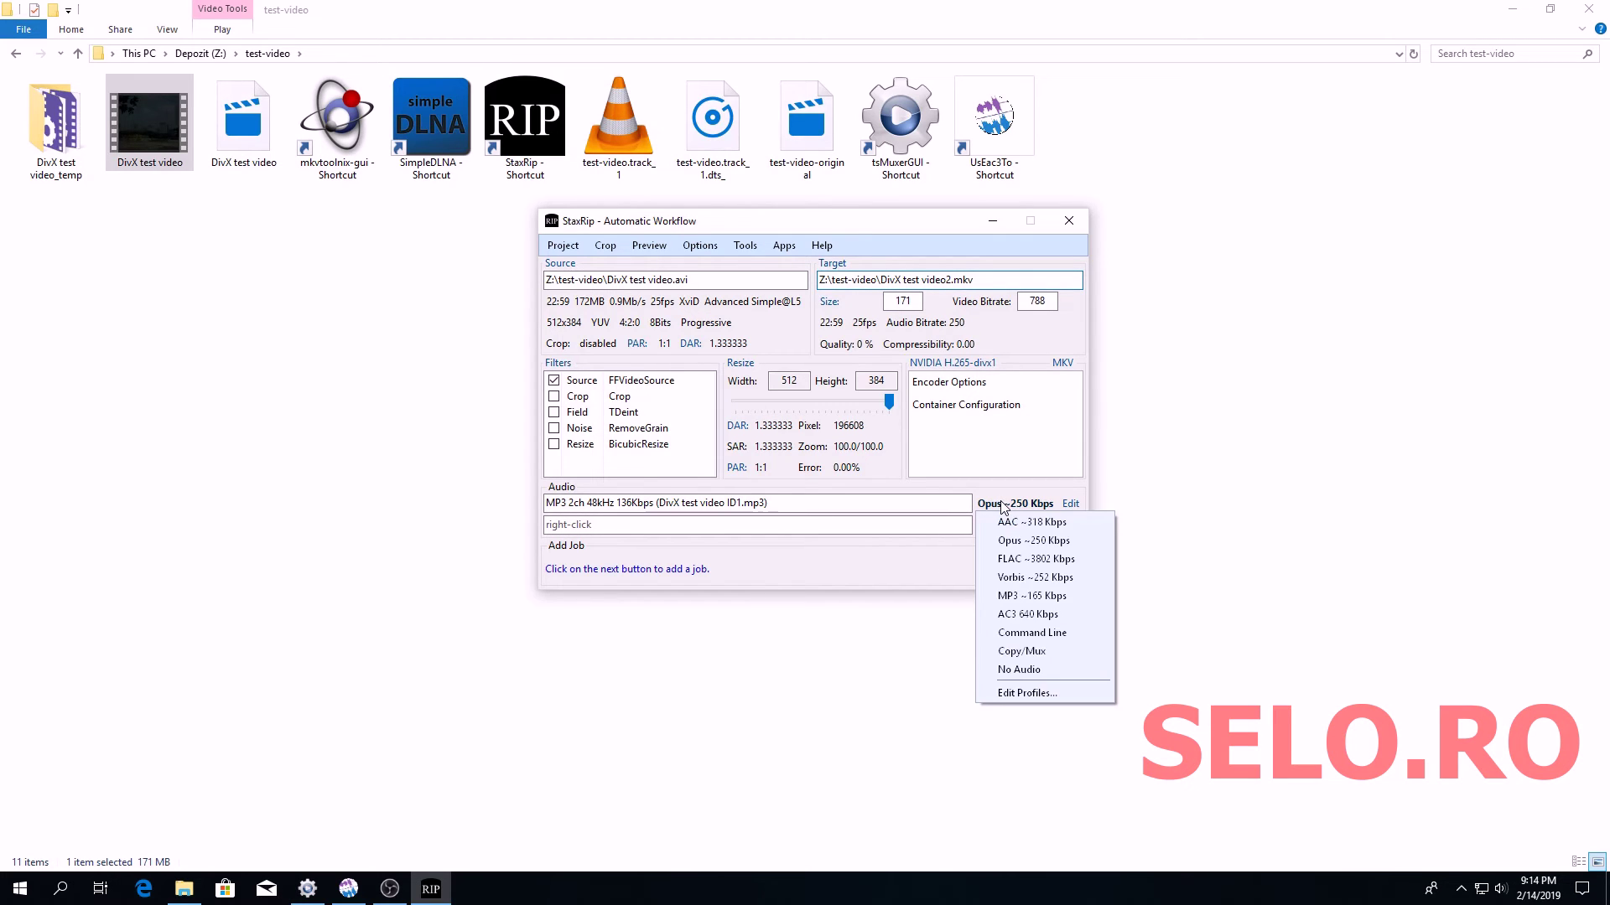
left_click(1005, 652)
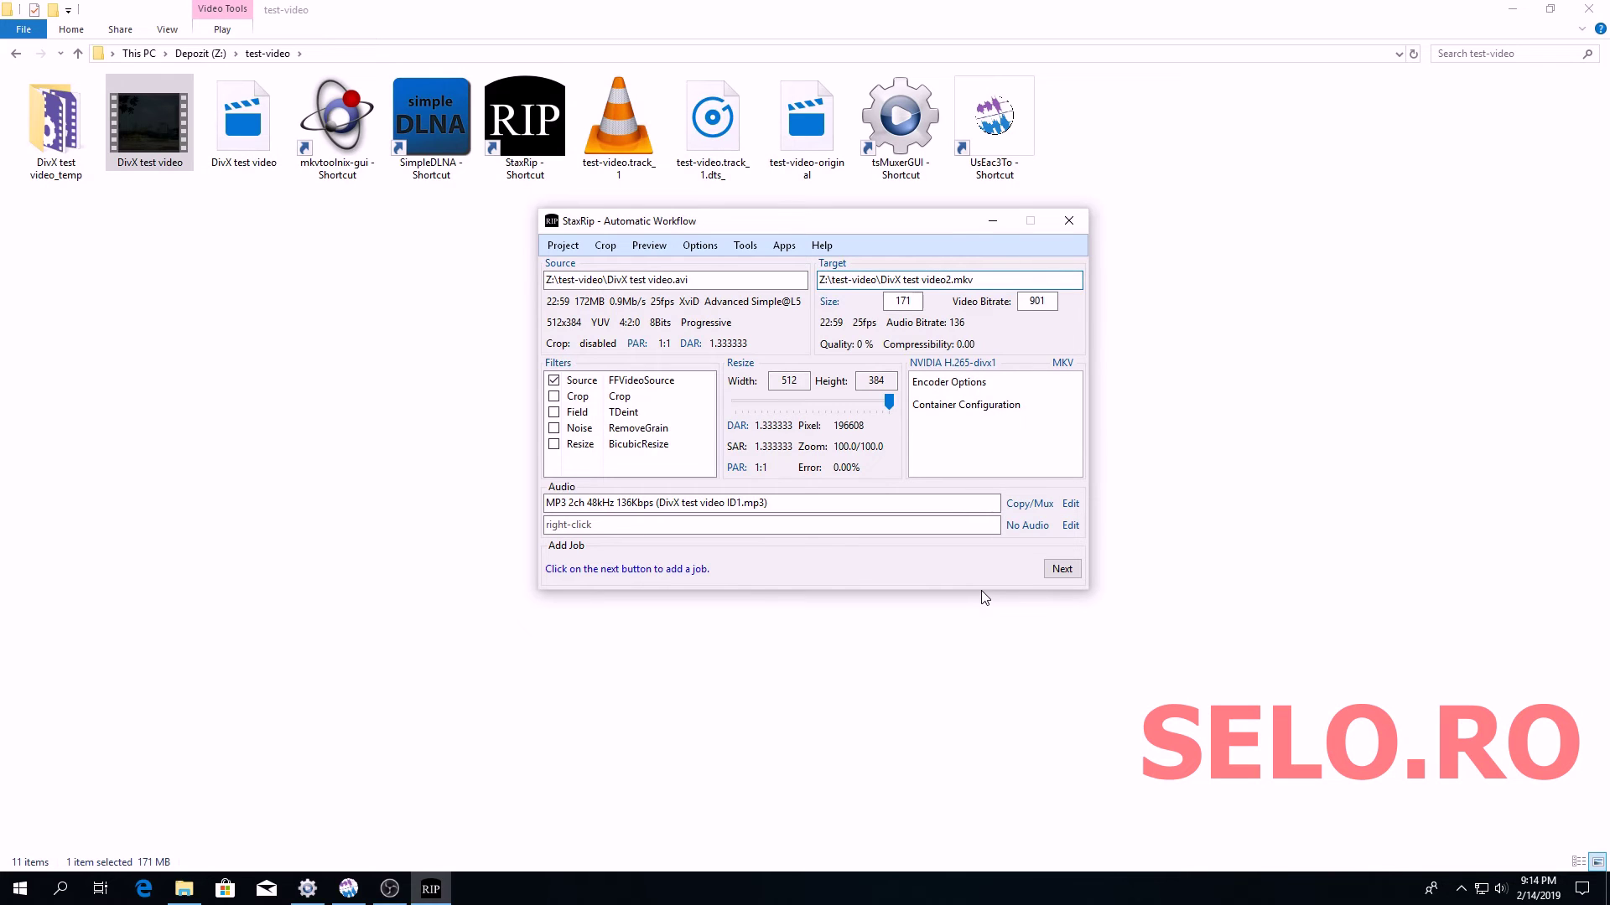
Add the DivX test video2 job, run the encode, and minimize StaxRip when it is finished
left_click(1063, 570)
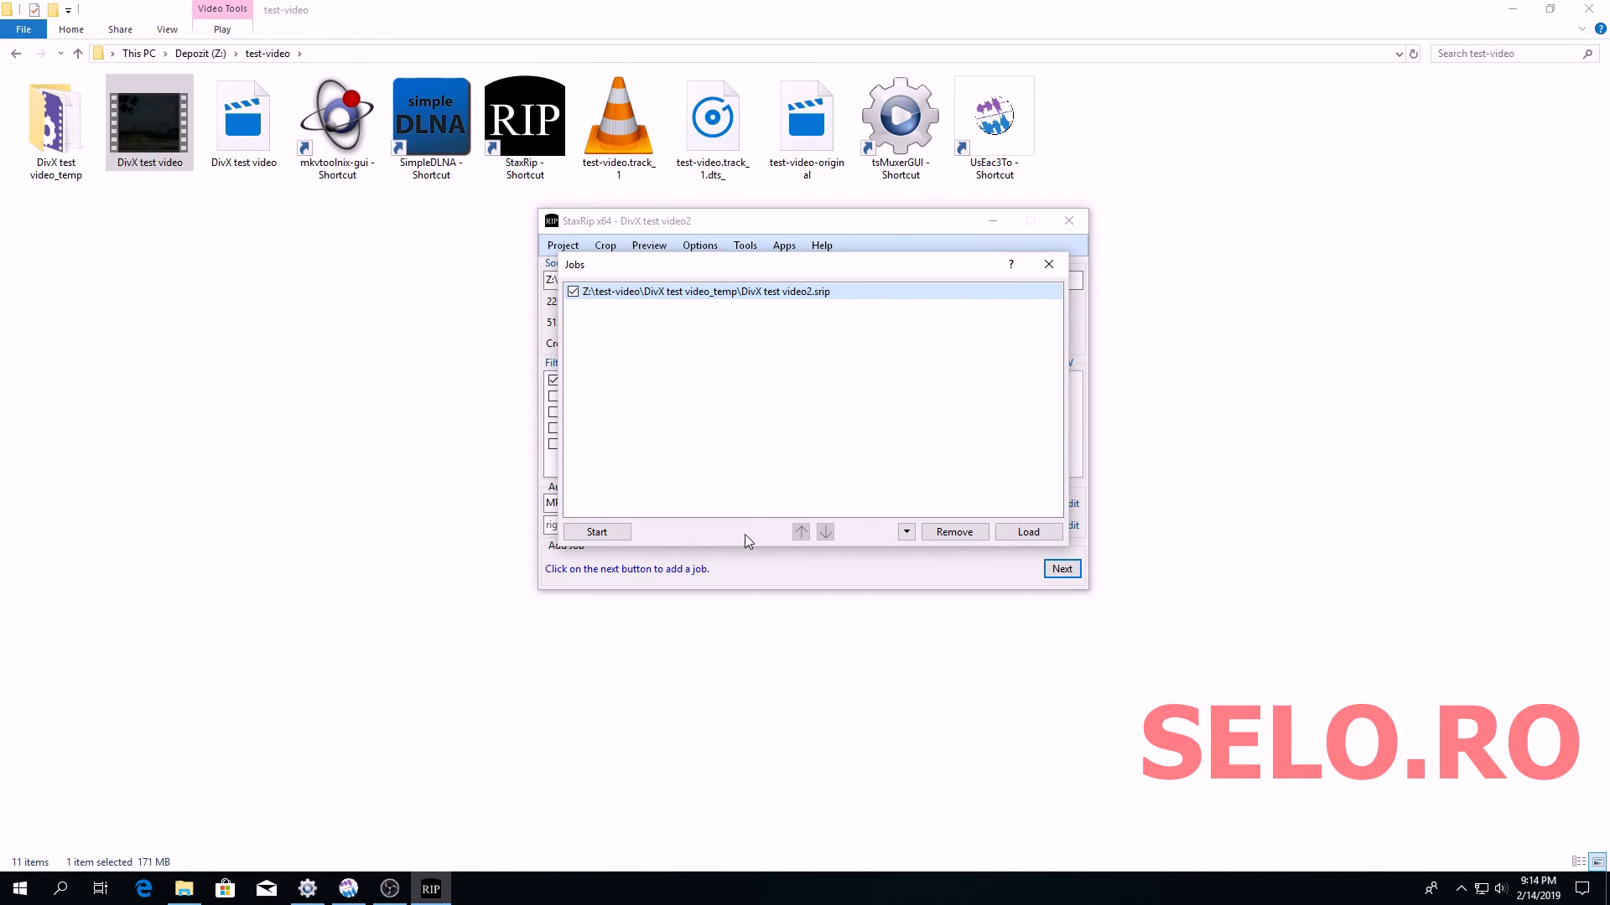
left_click(597, 532)
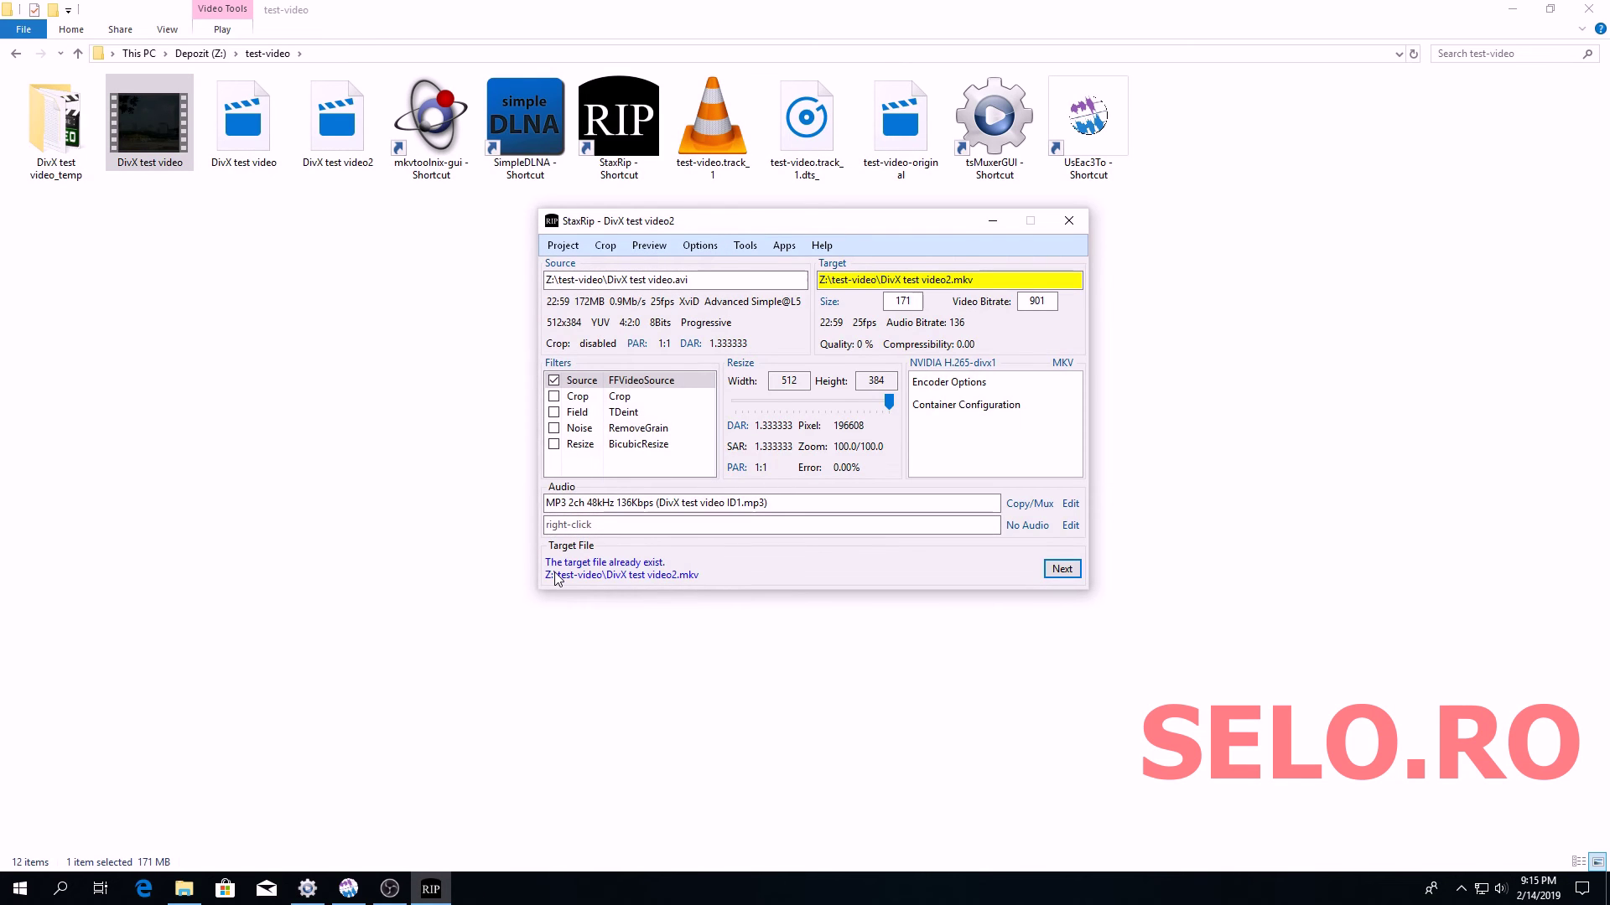
left_click(993, 223)
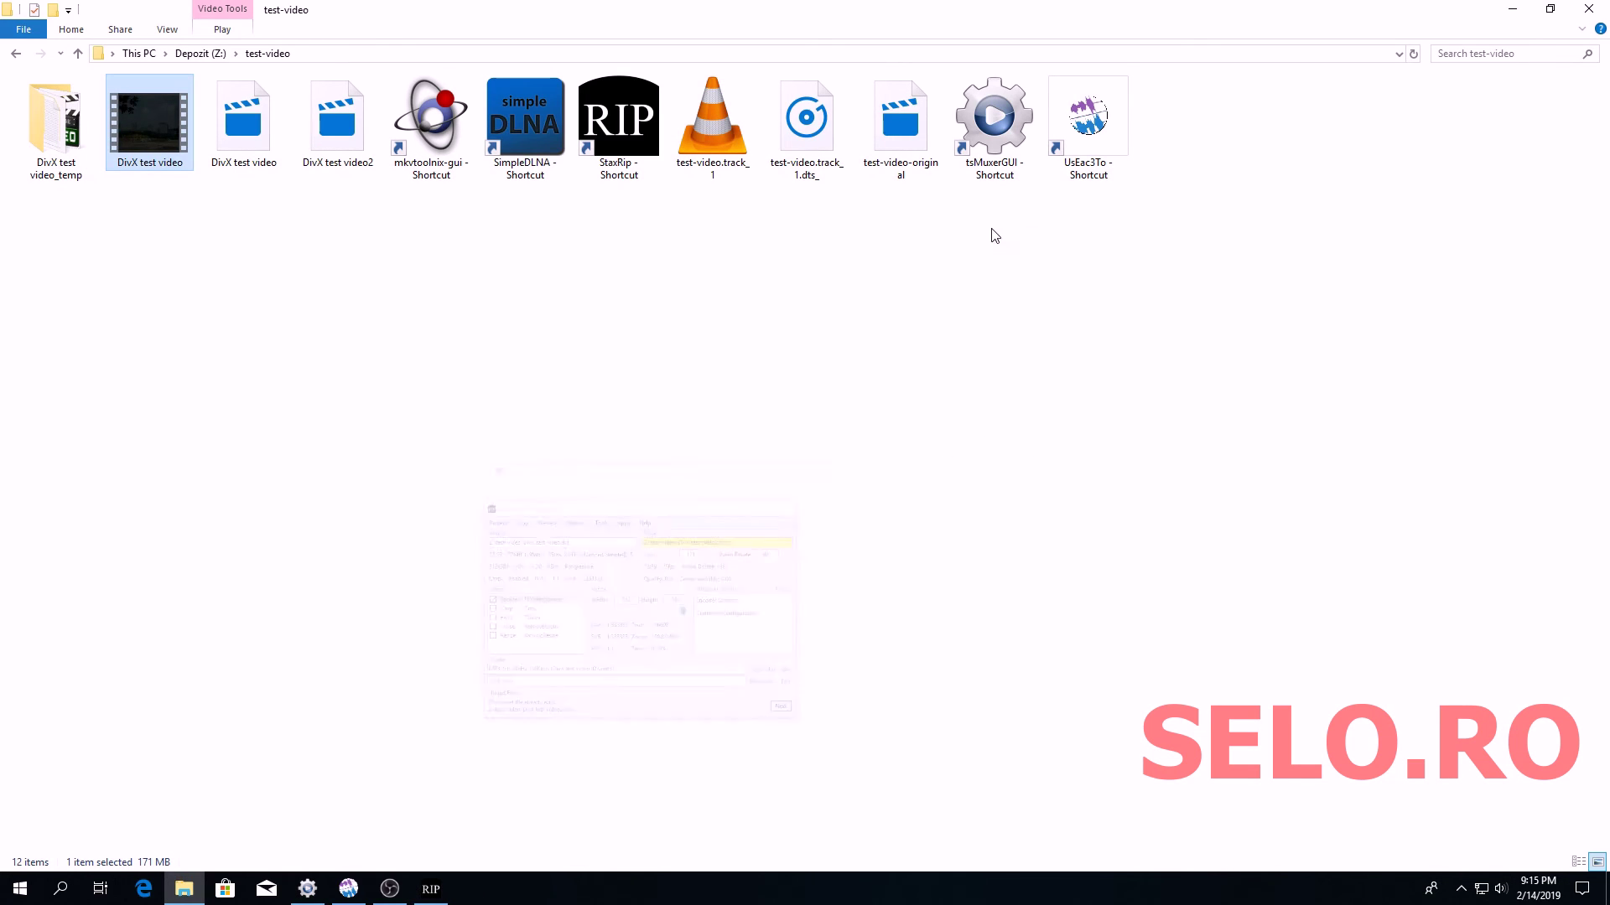
Open the original DivX test video AVI and the new DivX test video2 file in MediaInfo
right_click(178, 144)
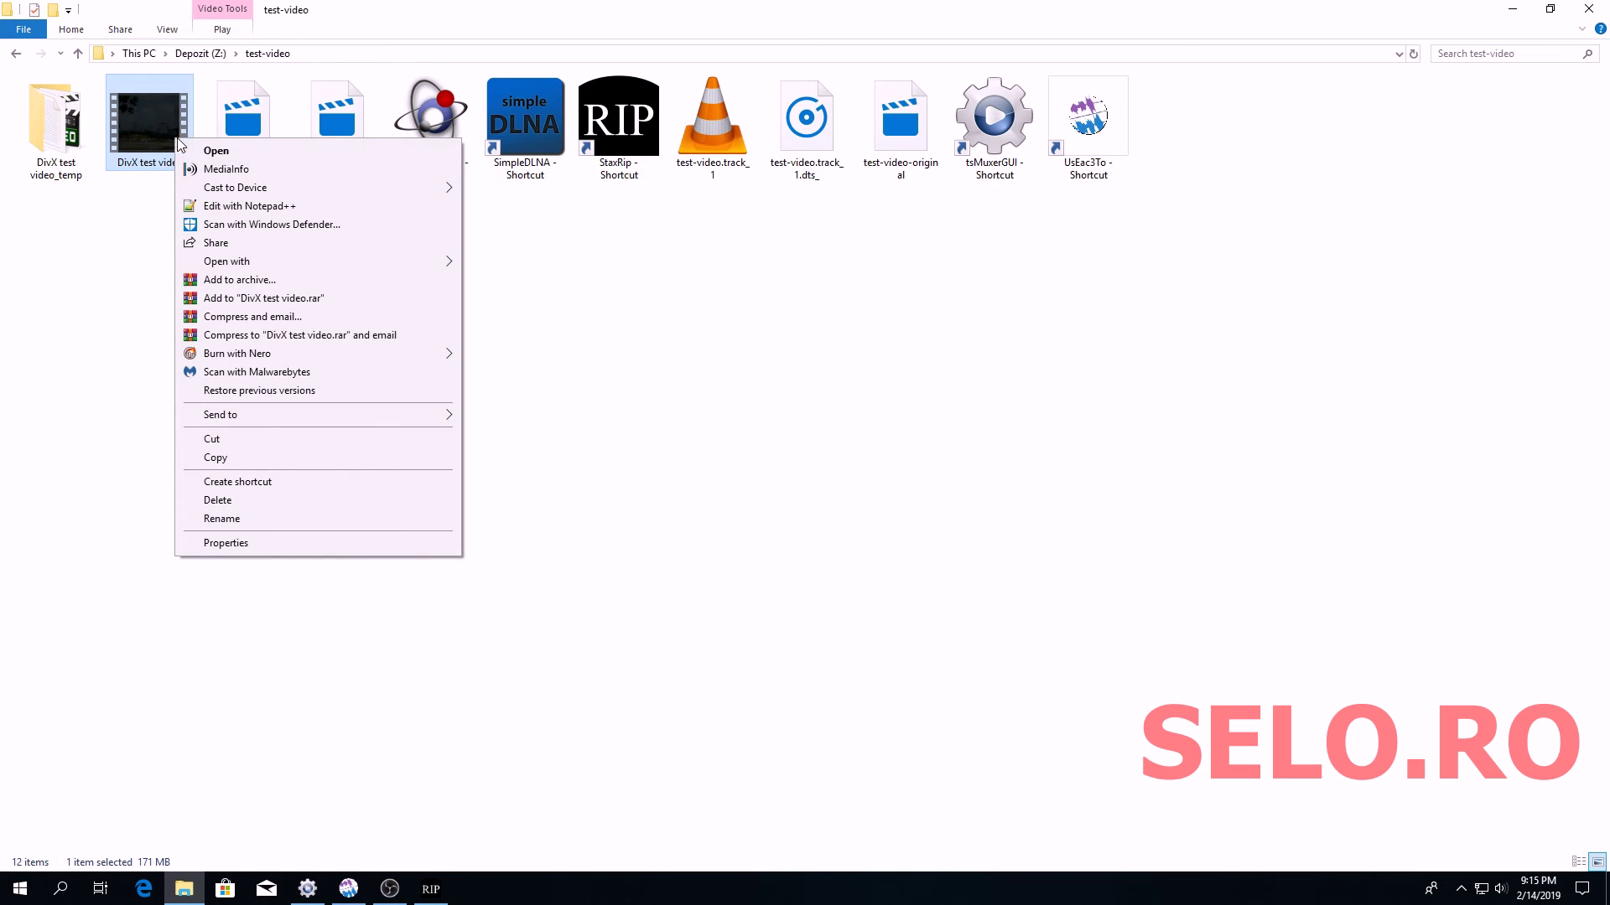
left_click(222, 169)
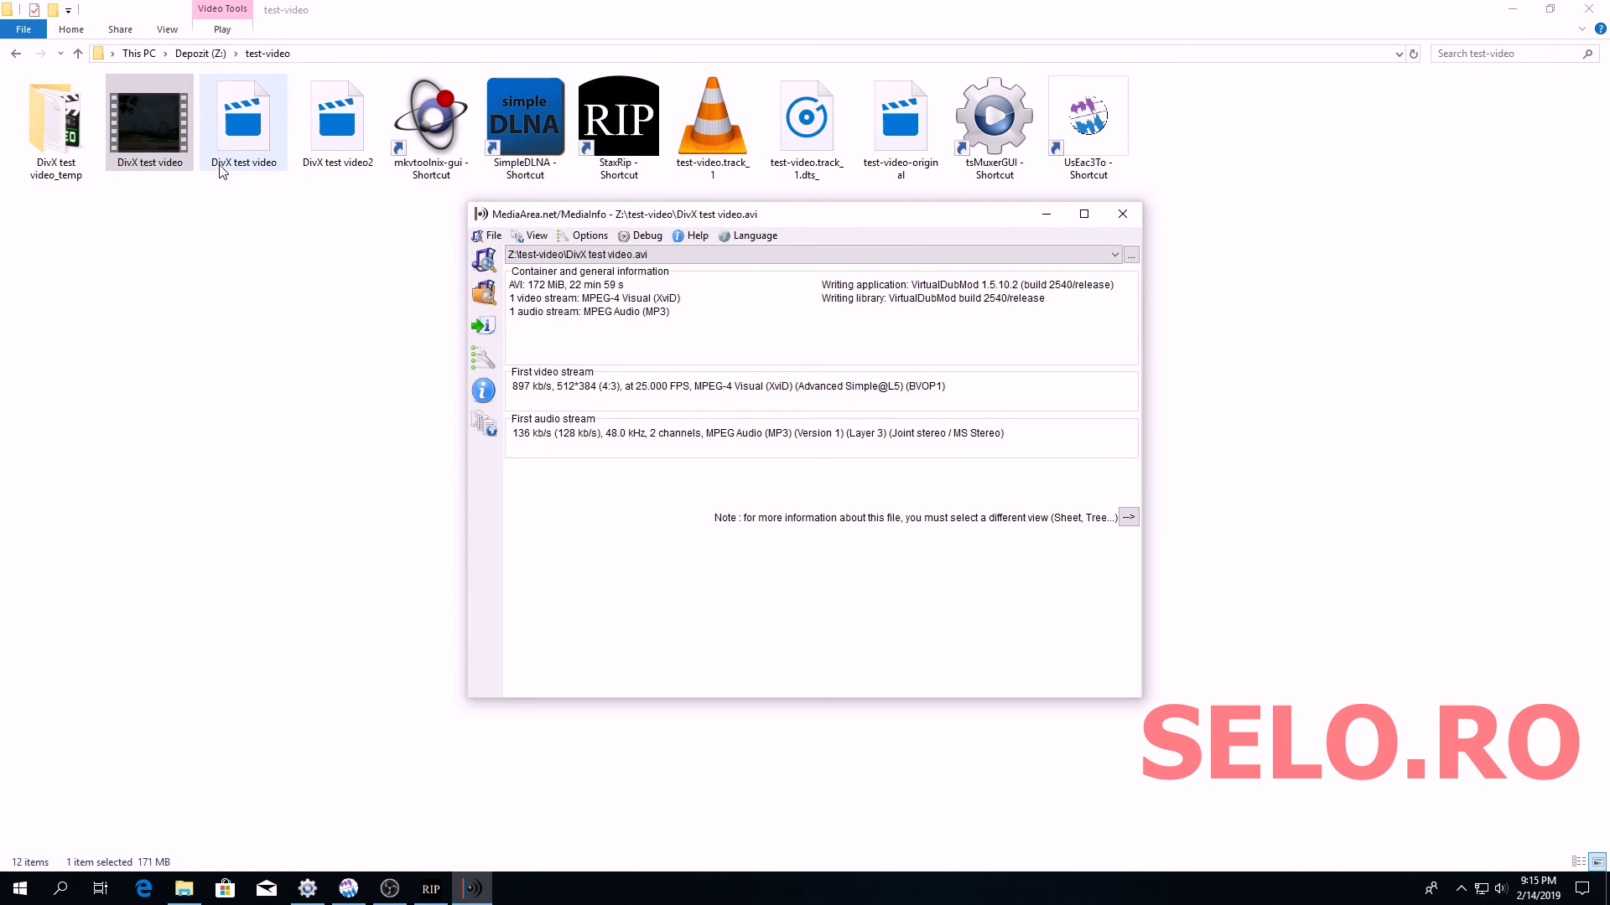
left_click(329, 139)
right_click(332, 141)
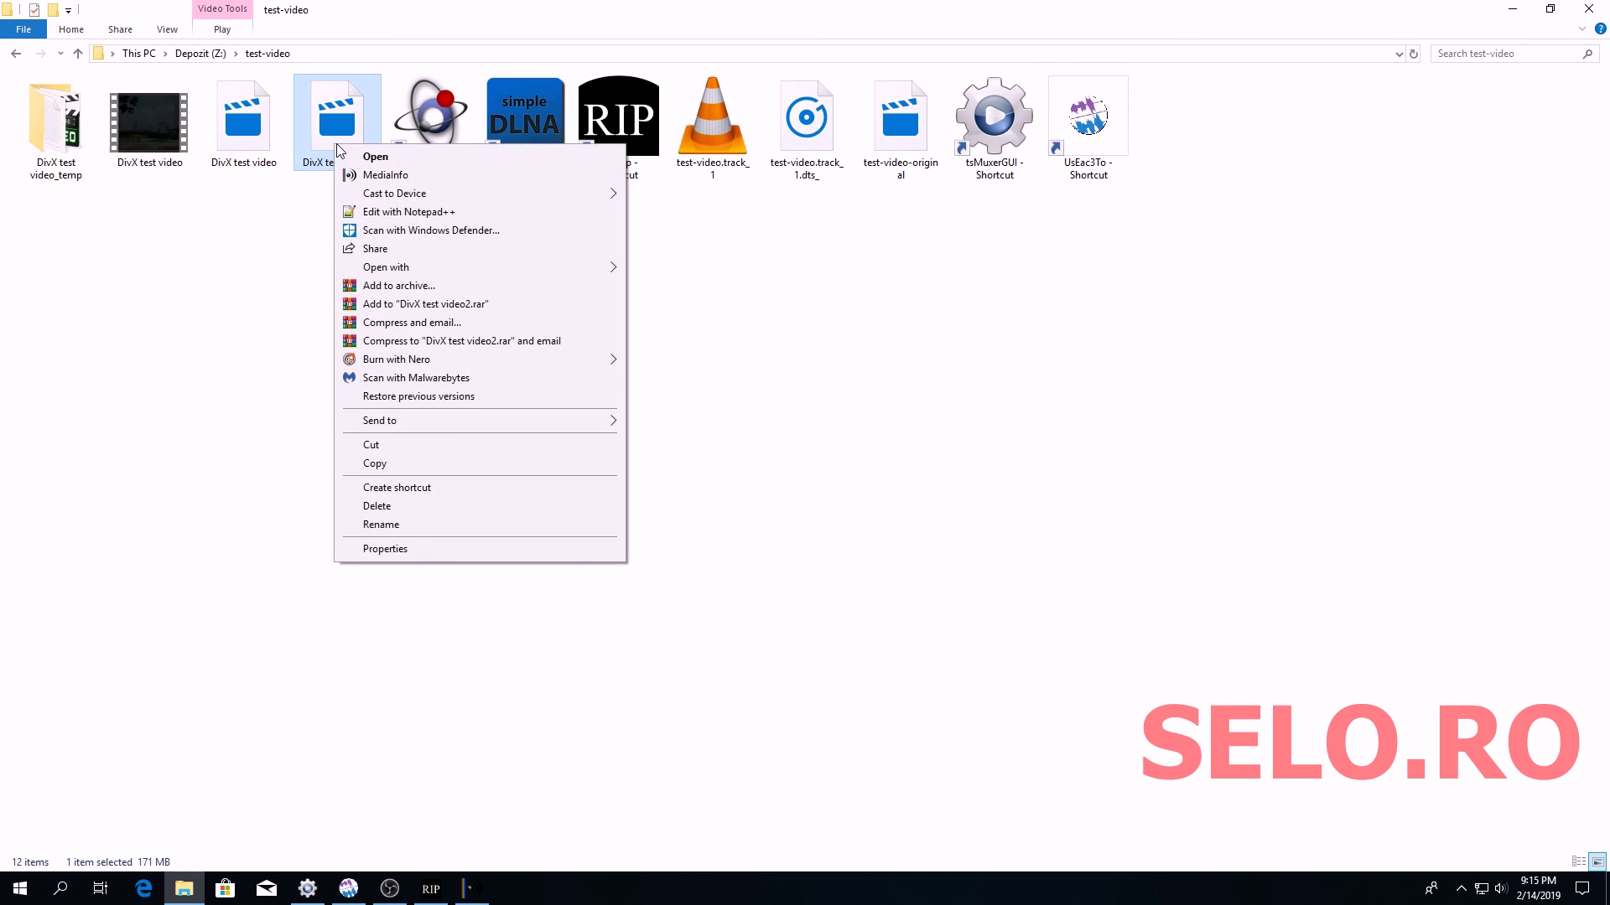
left_click(360, 170)
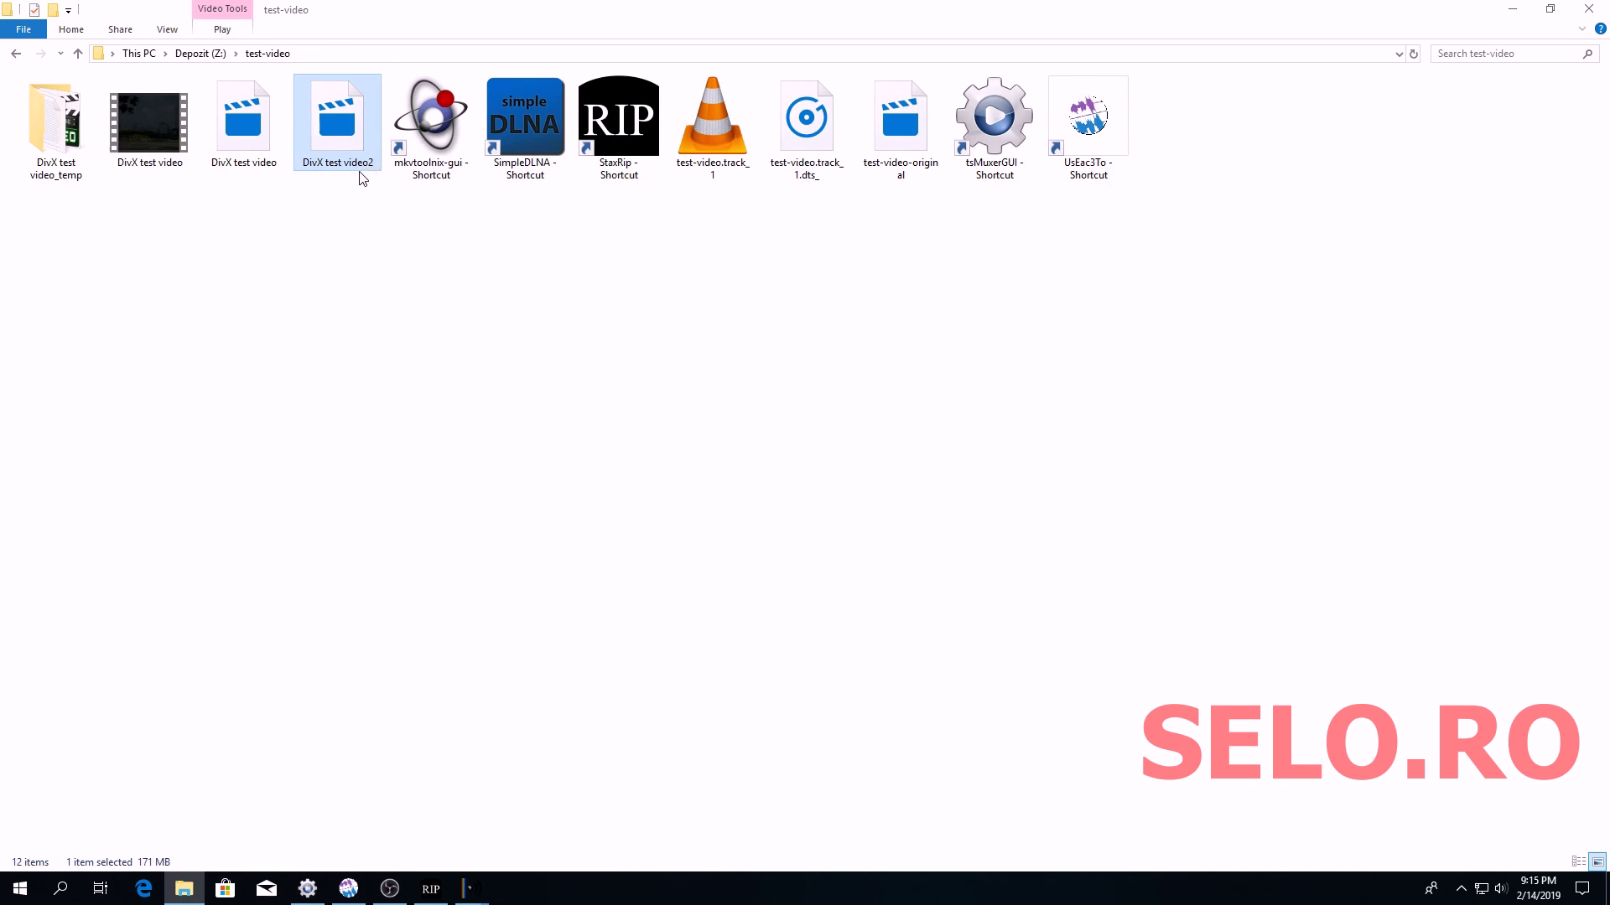
left_click(577, 736)
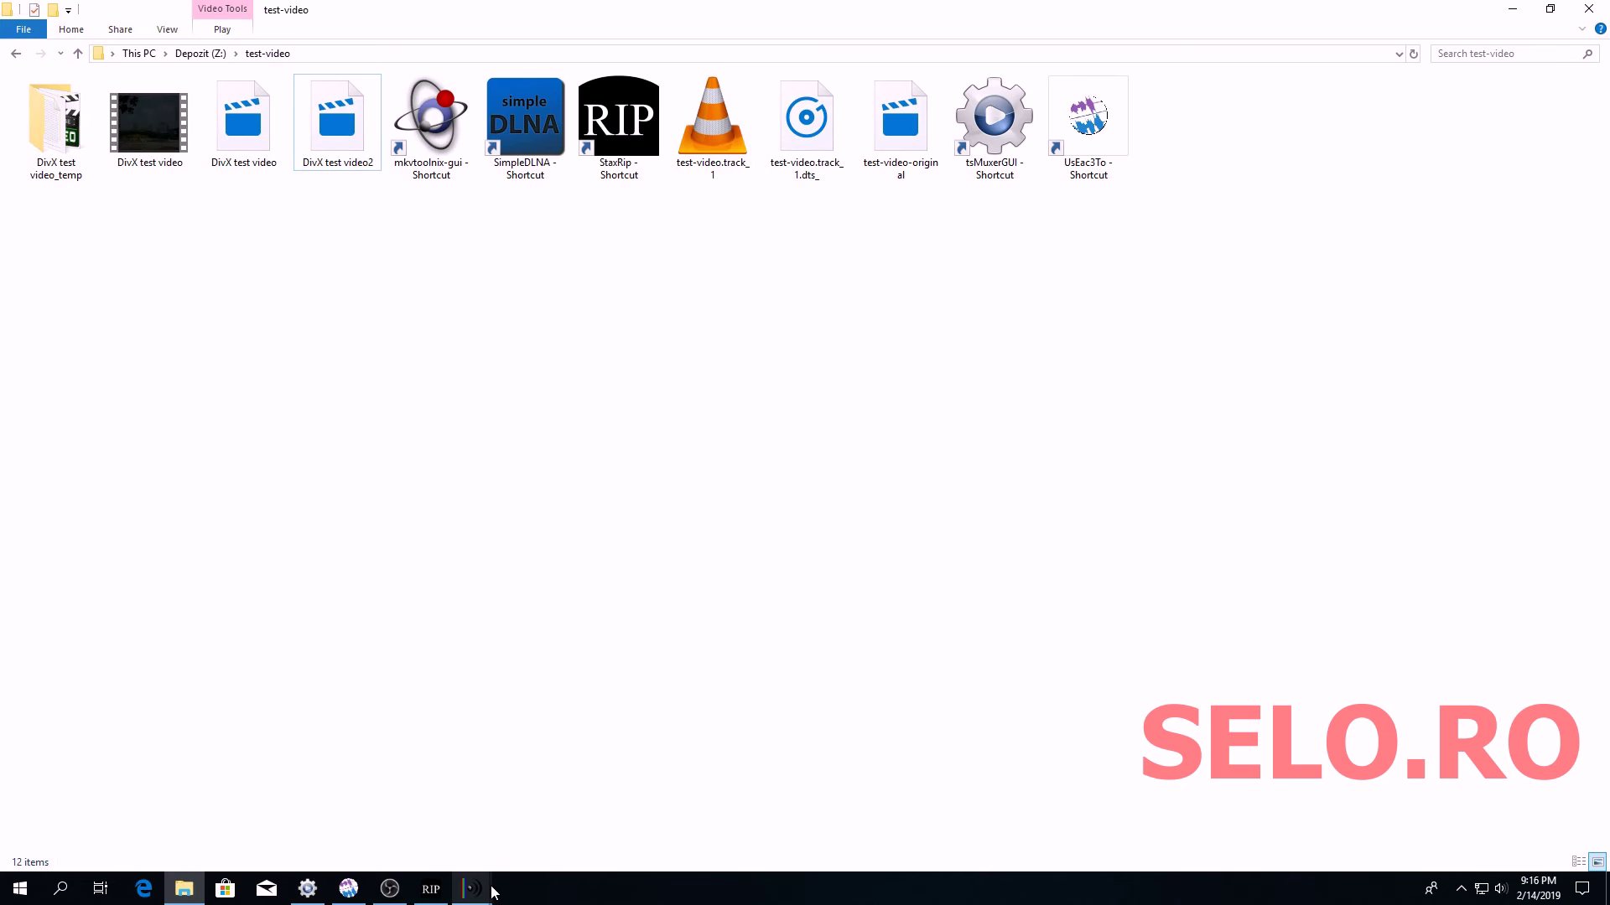
Arrange the MediaInfo windows of DivX test video.avi and DivX test video2.mkv side by side and compare their bit rate and size
mouse_move(476, 899)
left_click(394, 804)
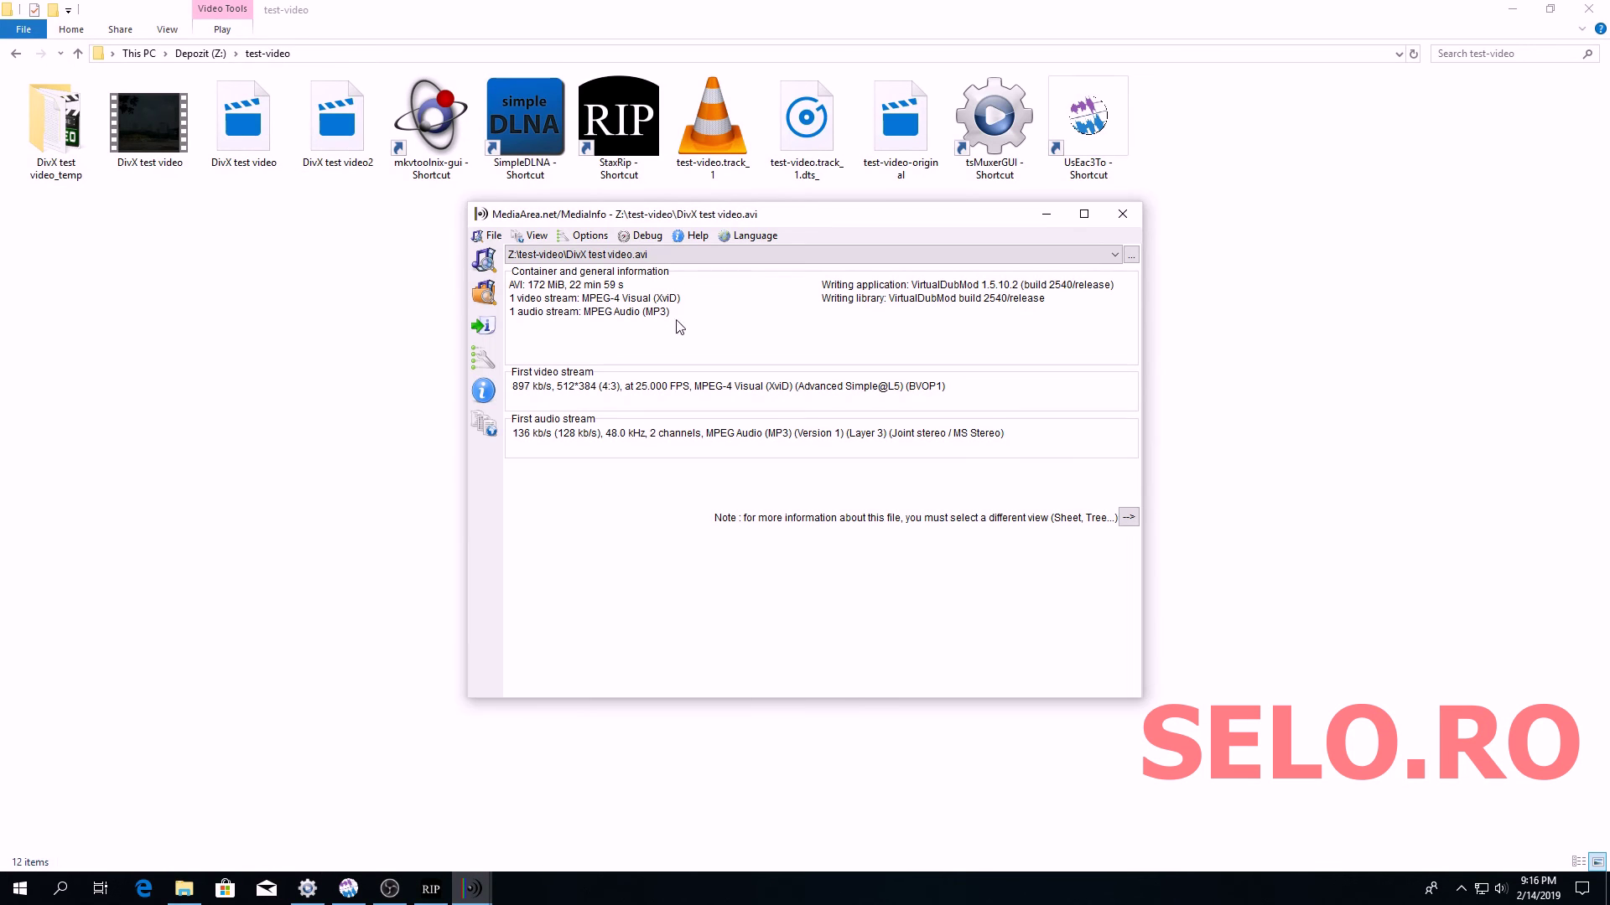
left_click_drag(734, 223, 365, 198)
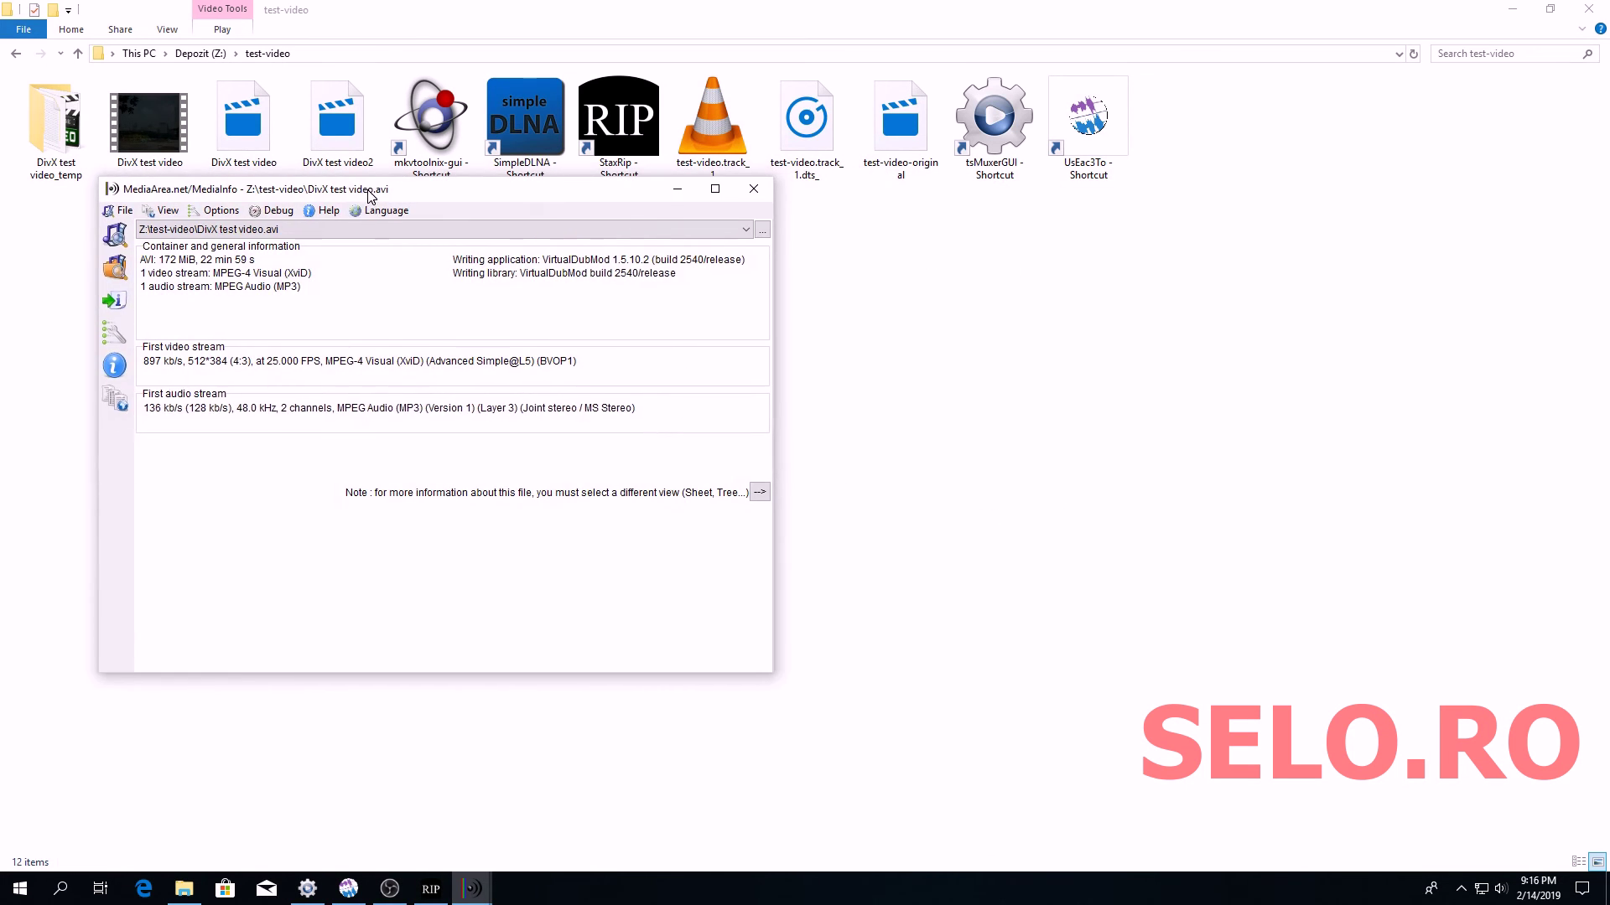
mouse_move(482, 886)
left_click(528, 826)
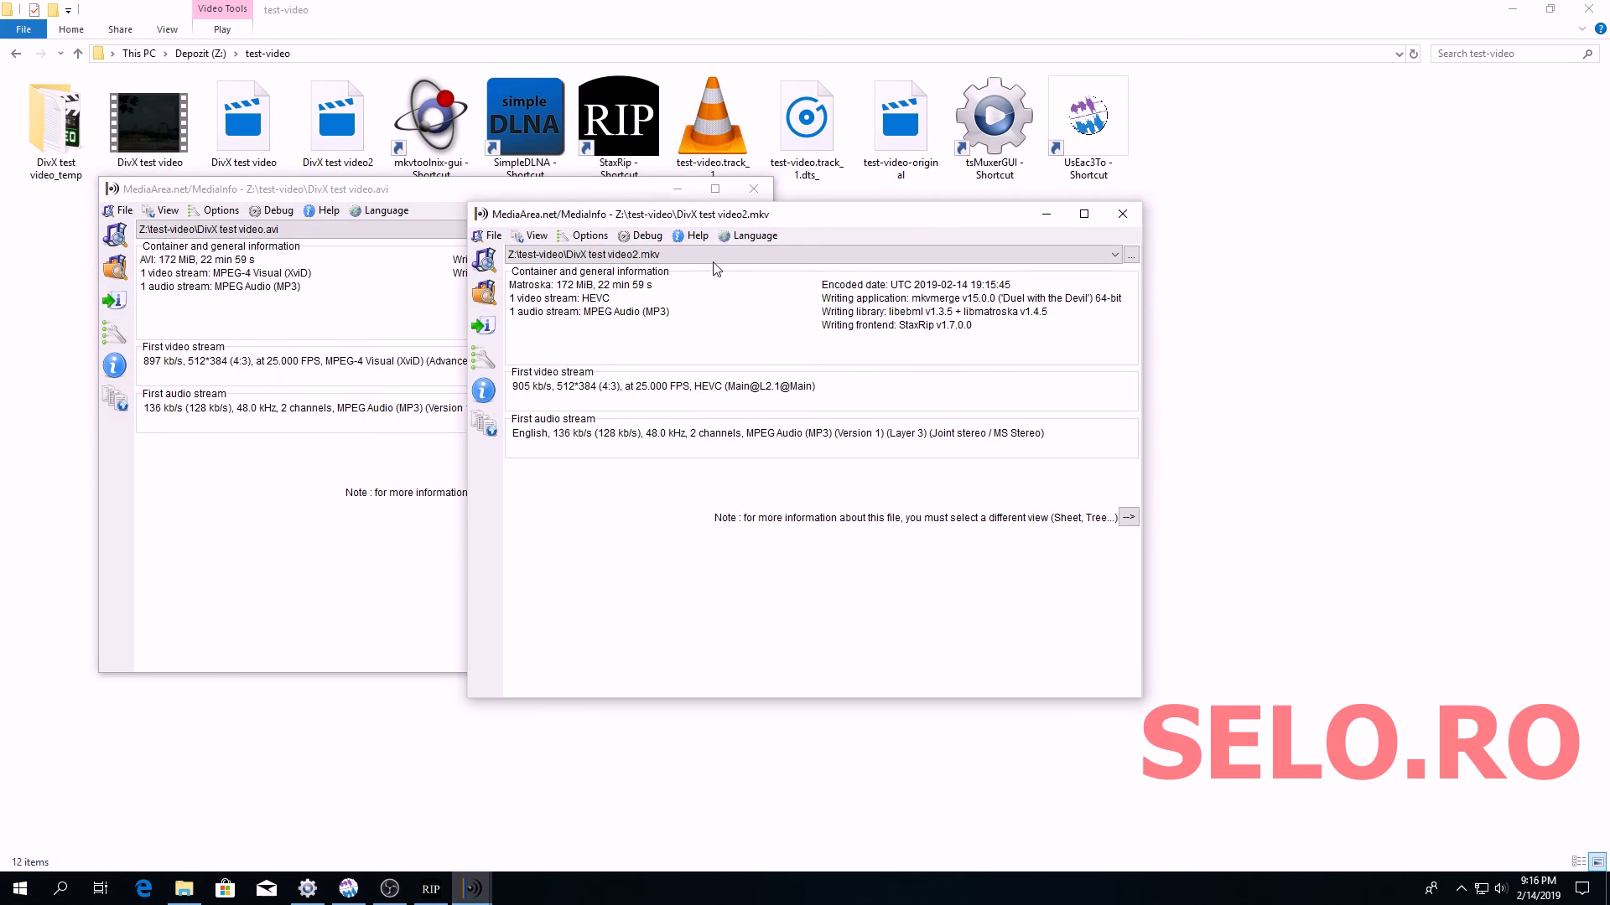
left_click_drag(754, 222, 1089, 192)
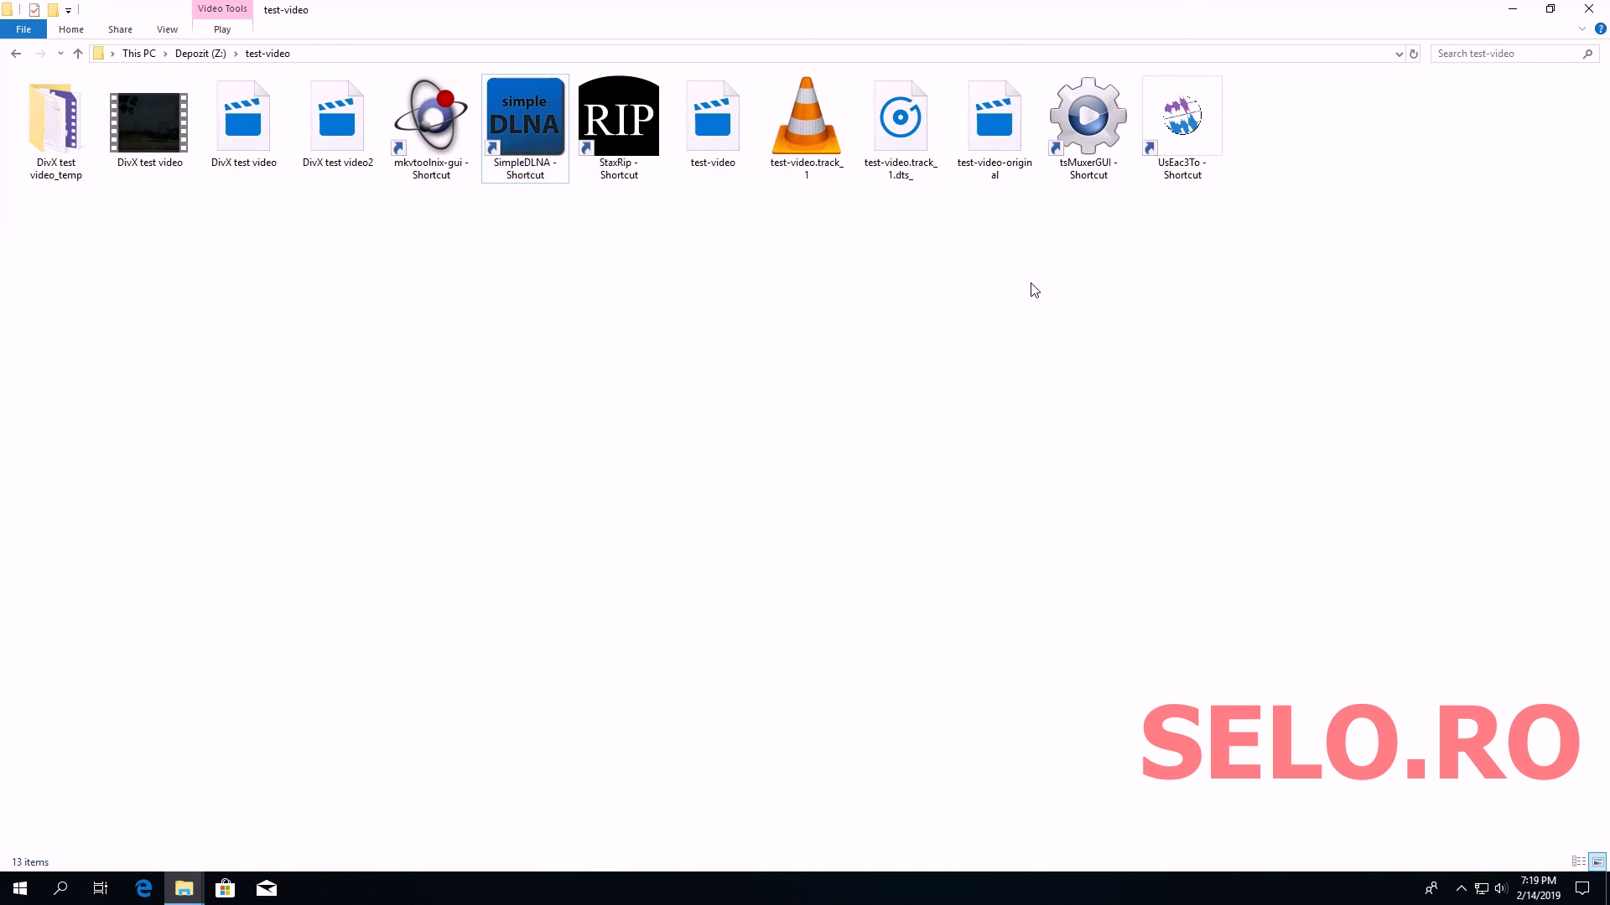
Launch SimpleDLNA from the test-video folder, review the test-video server's settings and accept them
double_click(525, 176)
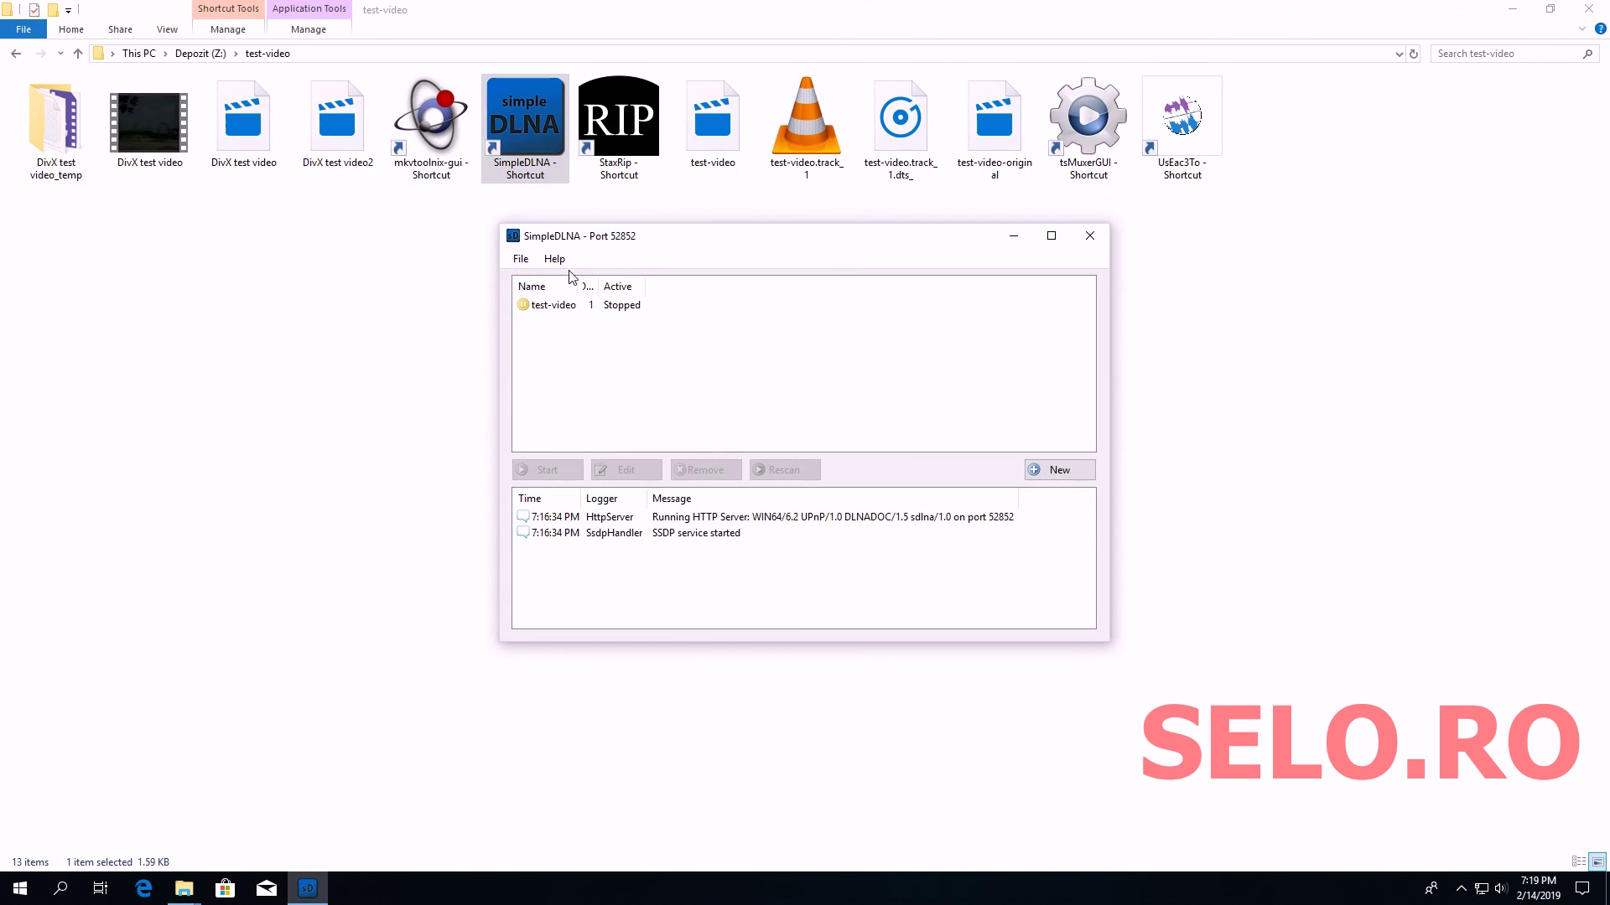
right_click(582, 306)
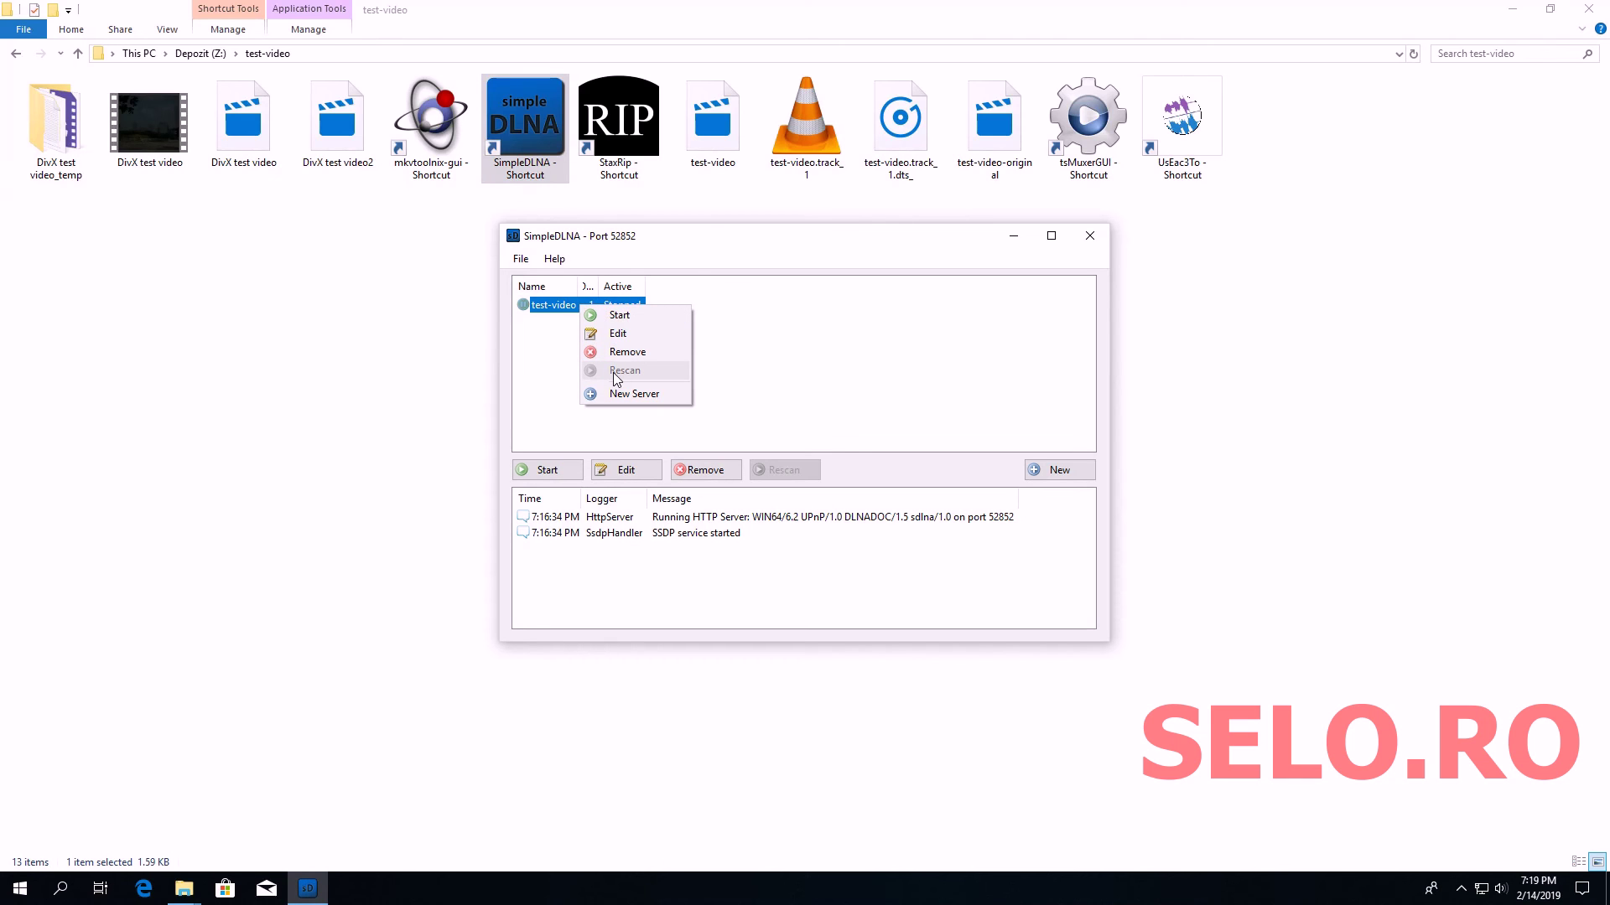
left_click(619, 334)
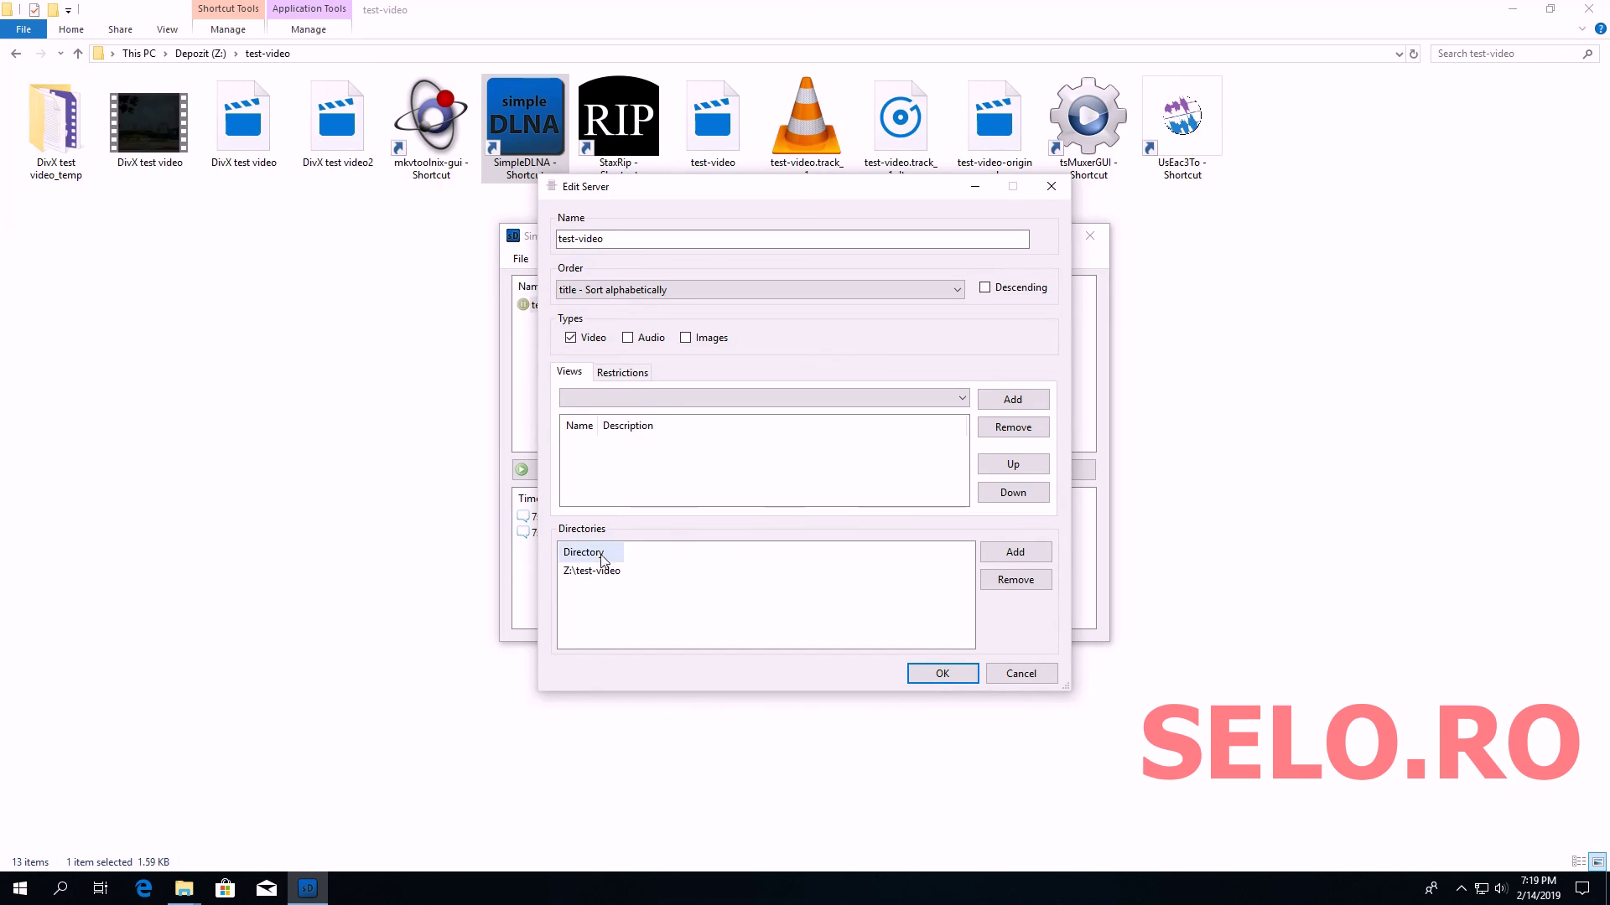
left_click(942, 673)
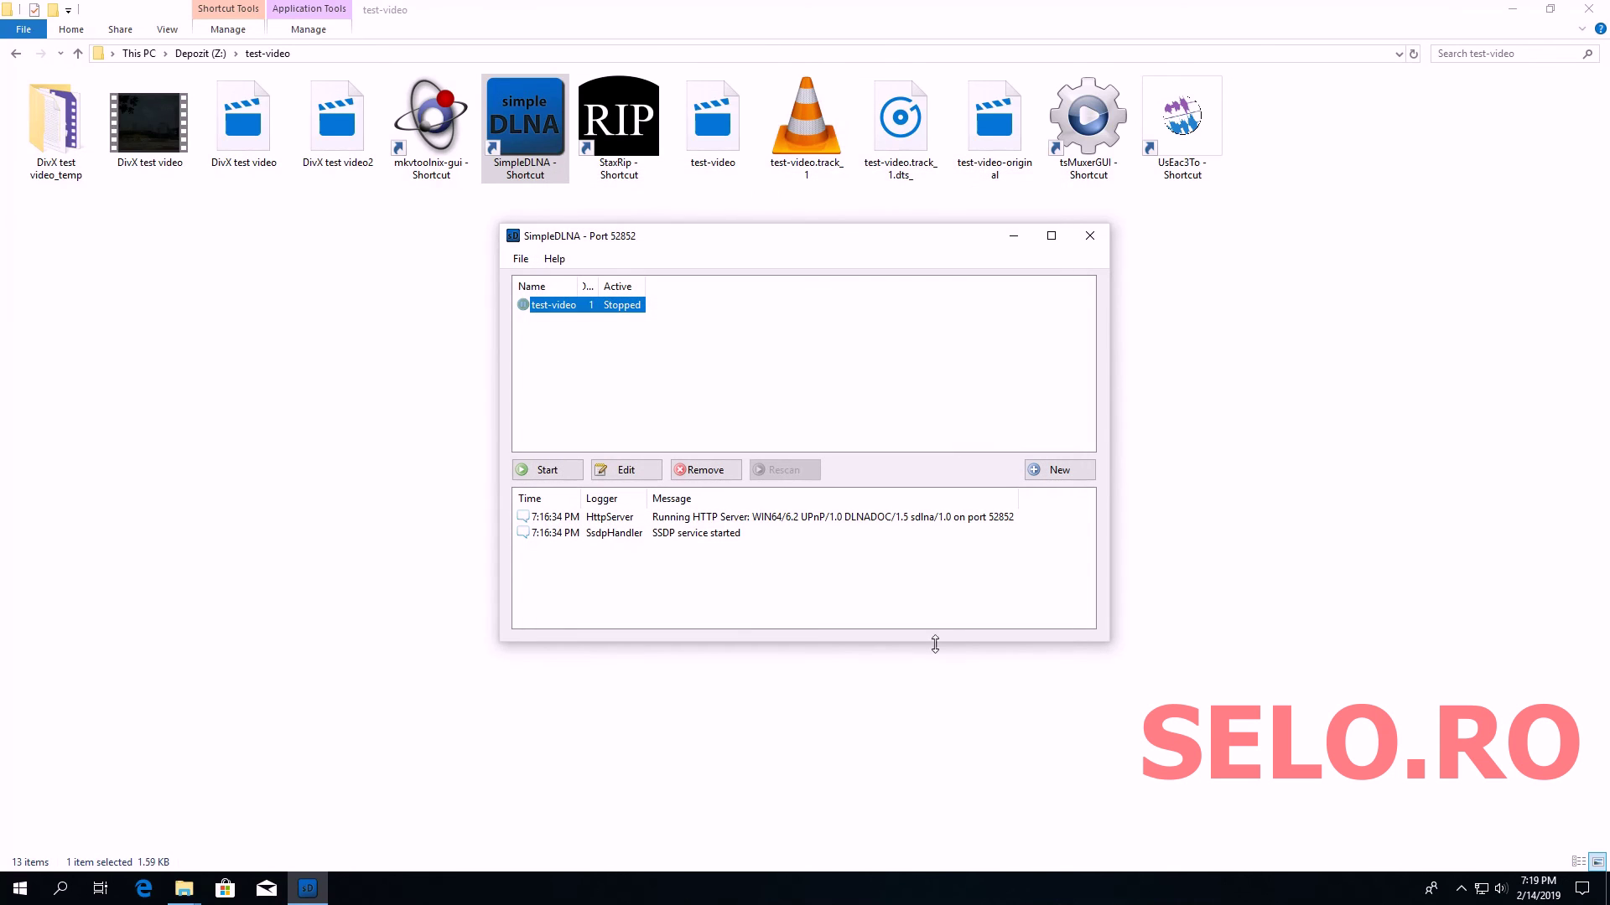
Start the test-video server in SimpleDLNA
left_click(605, 342)
left_click(603, 312)
right_click(605, 312)
left_click(624, 320)
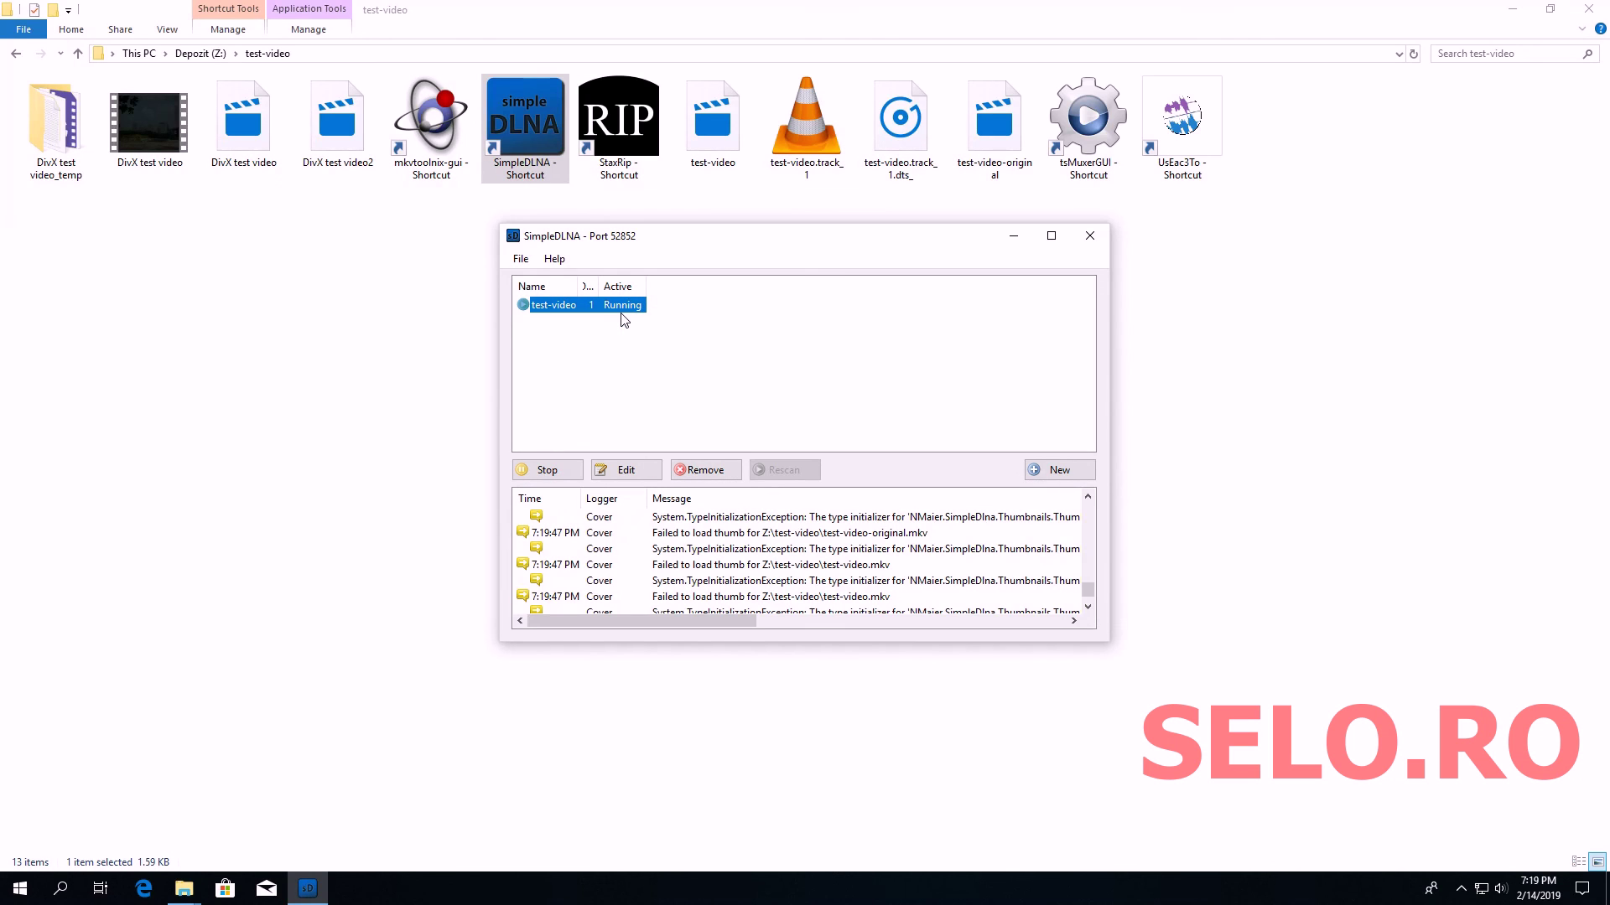
Check the commands available for the running test-video server and look through its log messages
left_click(624, 329)
left_click(616, 308)
right_click(616, 308)
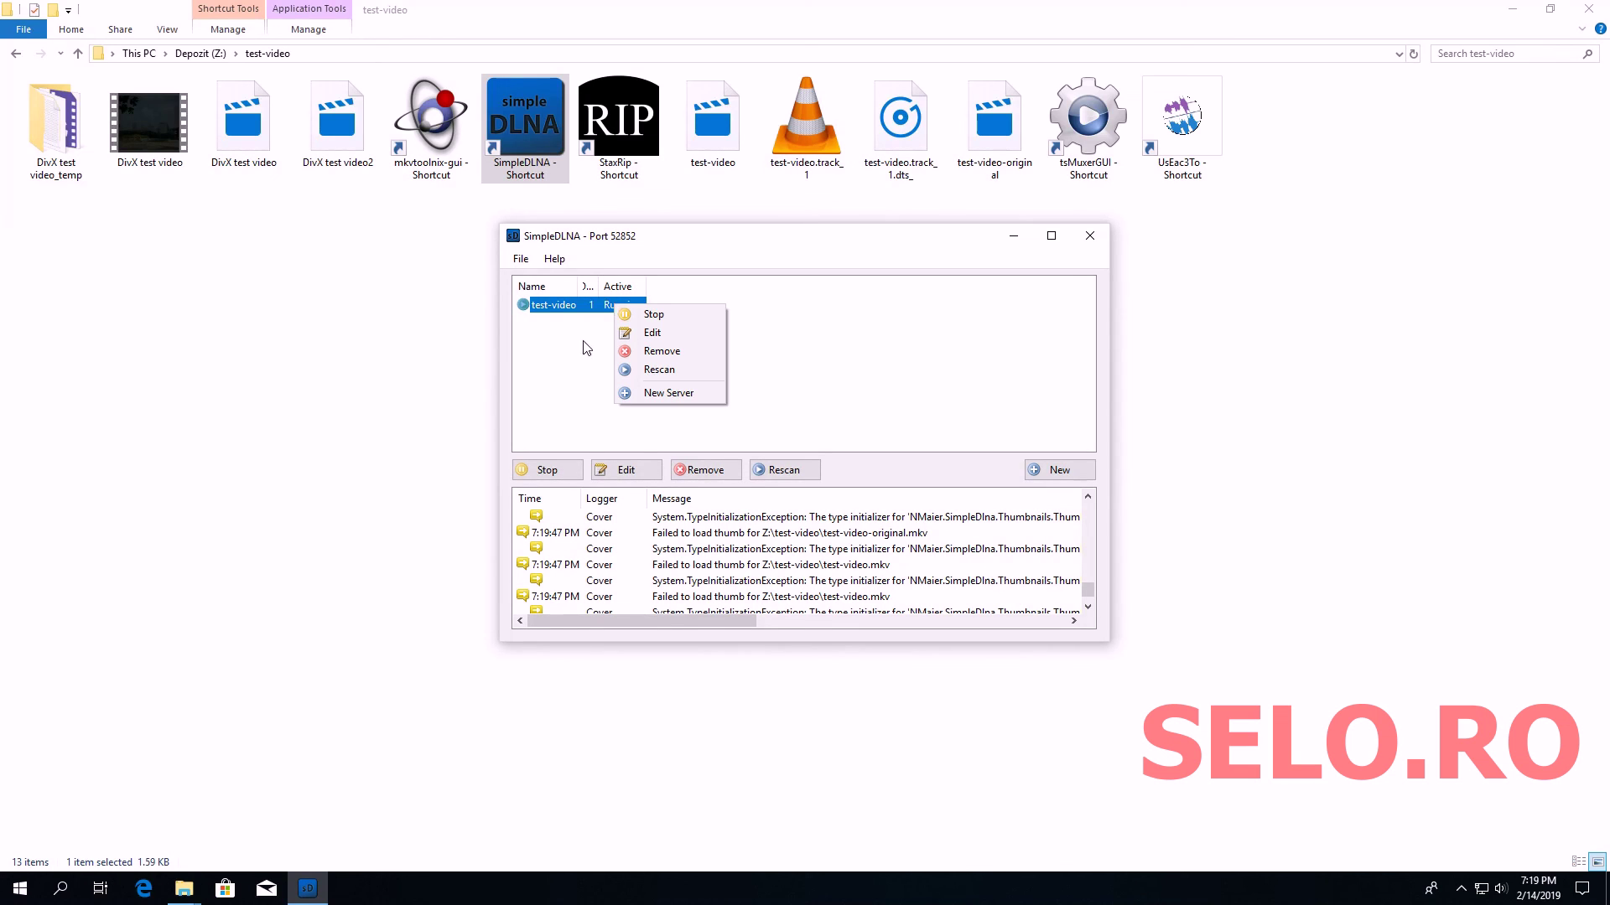
left_click(577, 367)
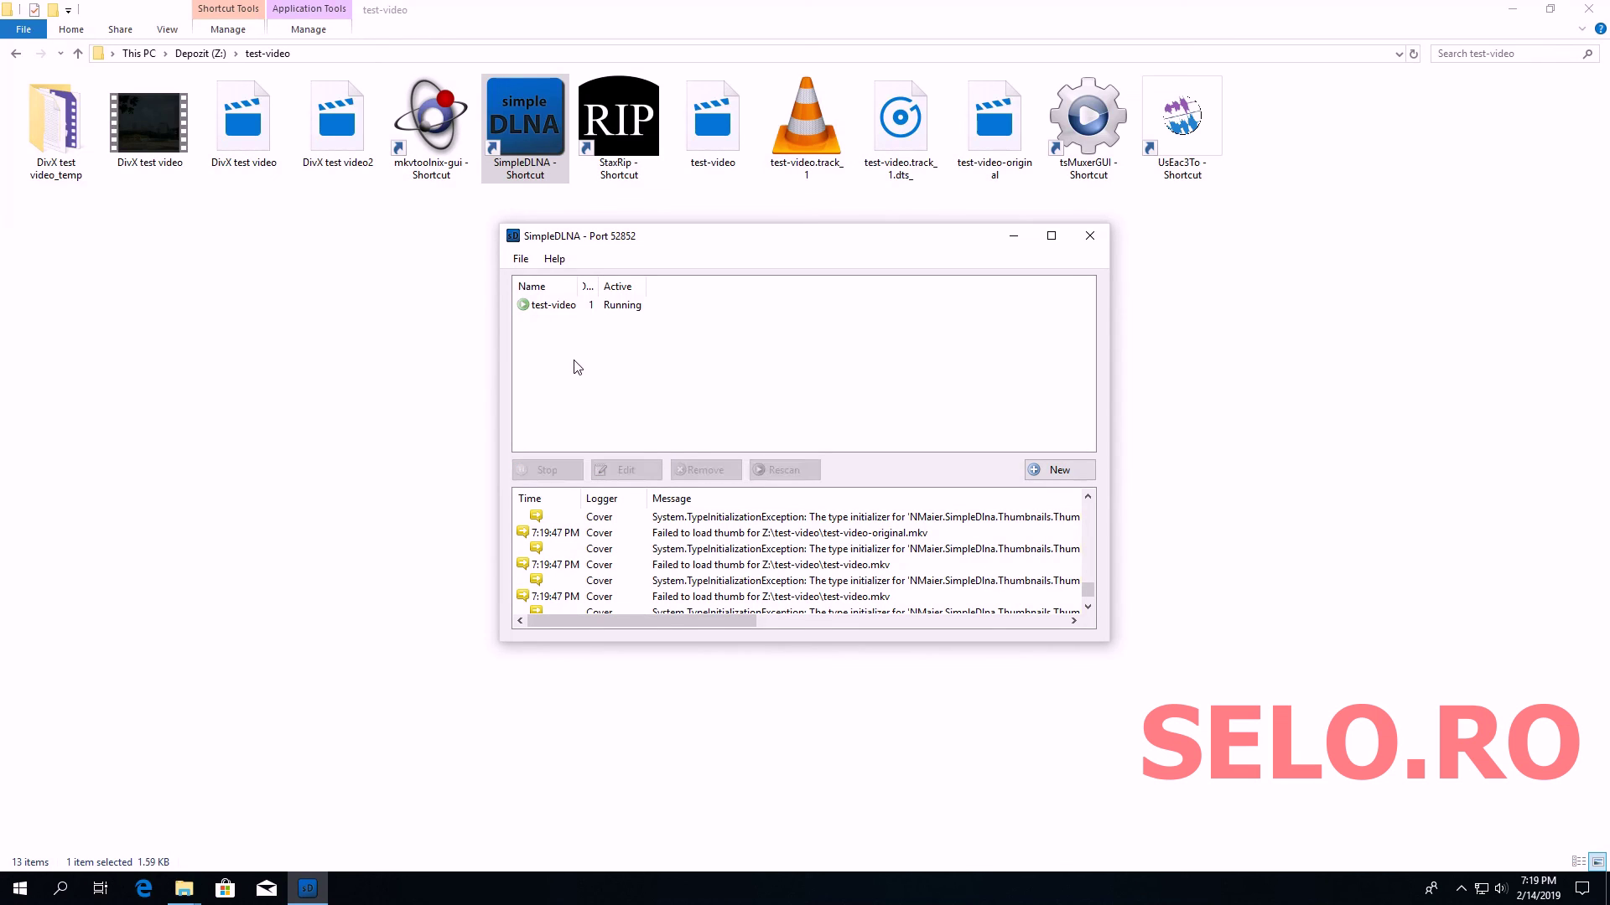
left_click(597, 305)
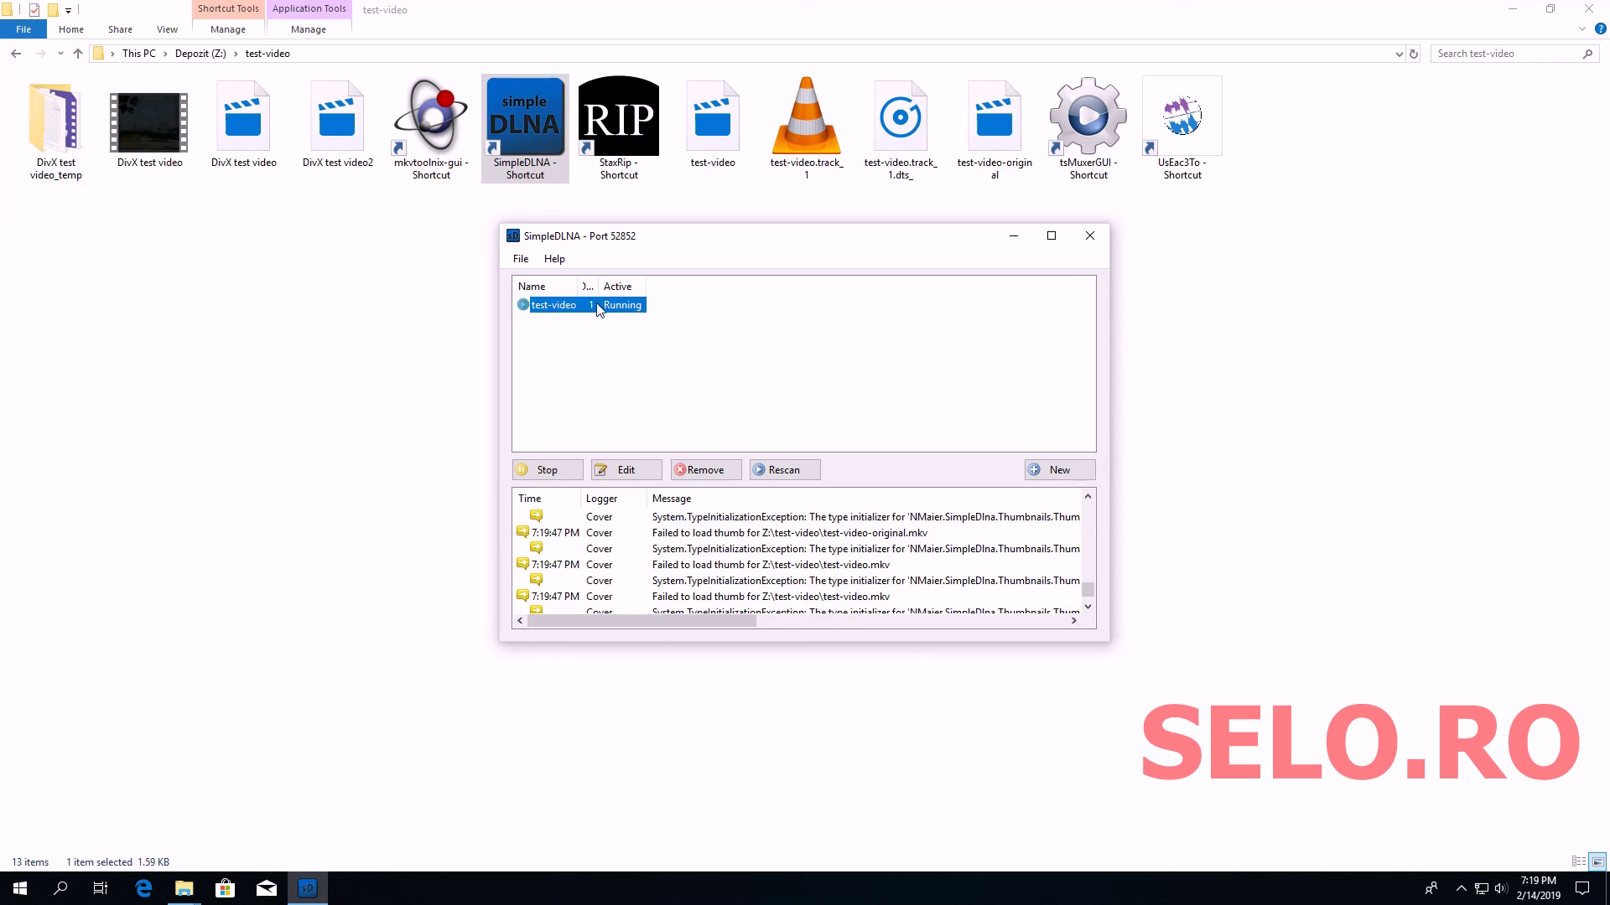
scroll(818, 524, "up", 3)
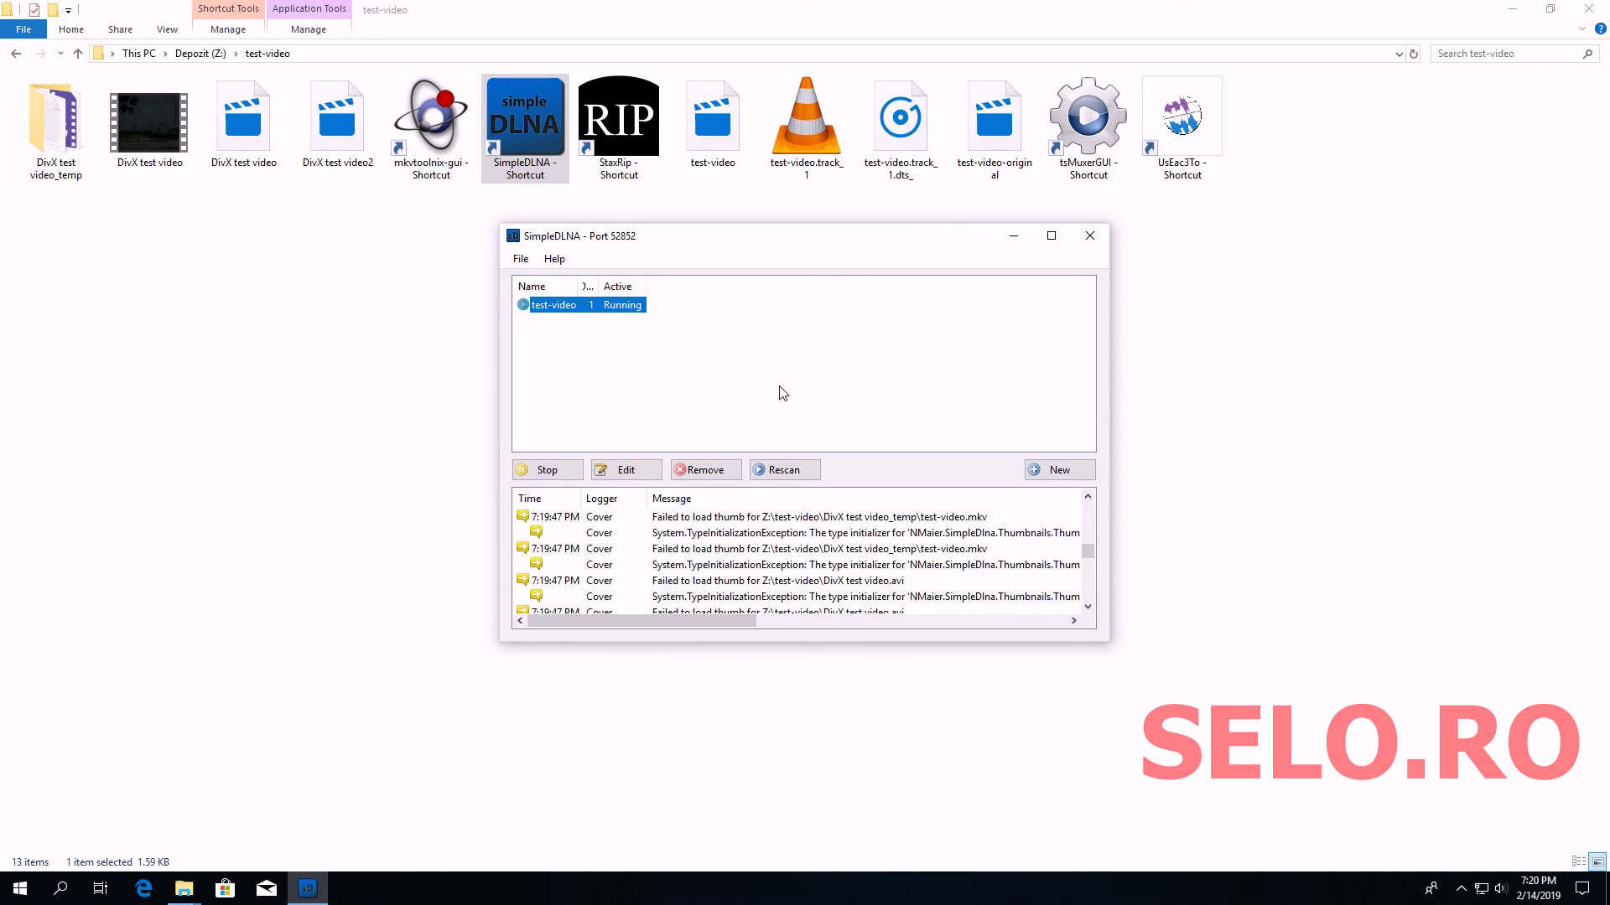
Open the SimpleDLNA server in the browser, look through the videos in the test-video folder, and minimize the browser
left_click(527, 257)
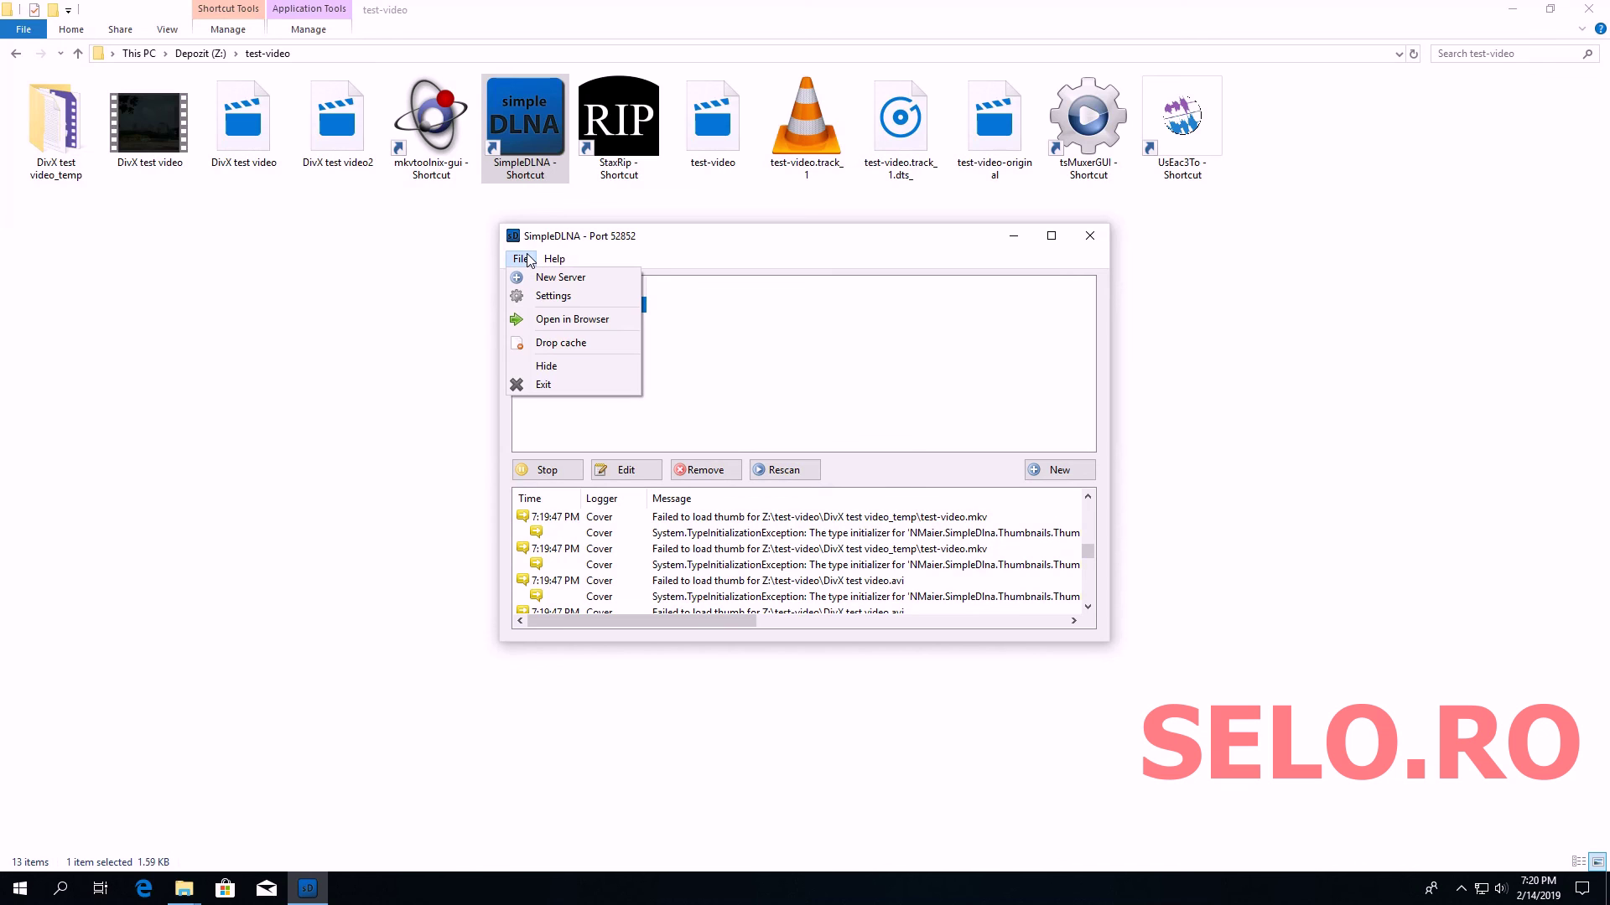
left_click(572, 319)
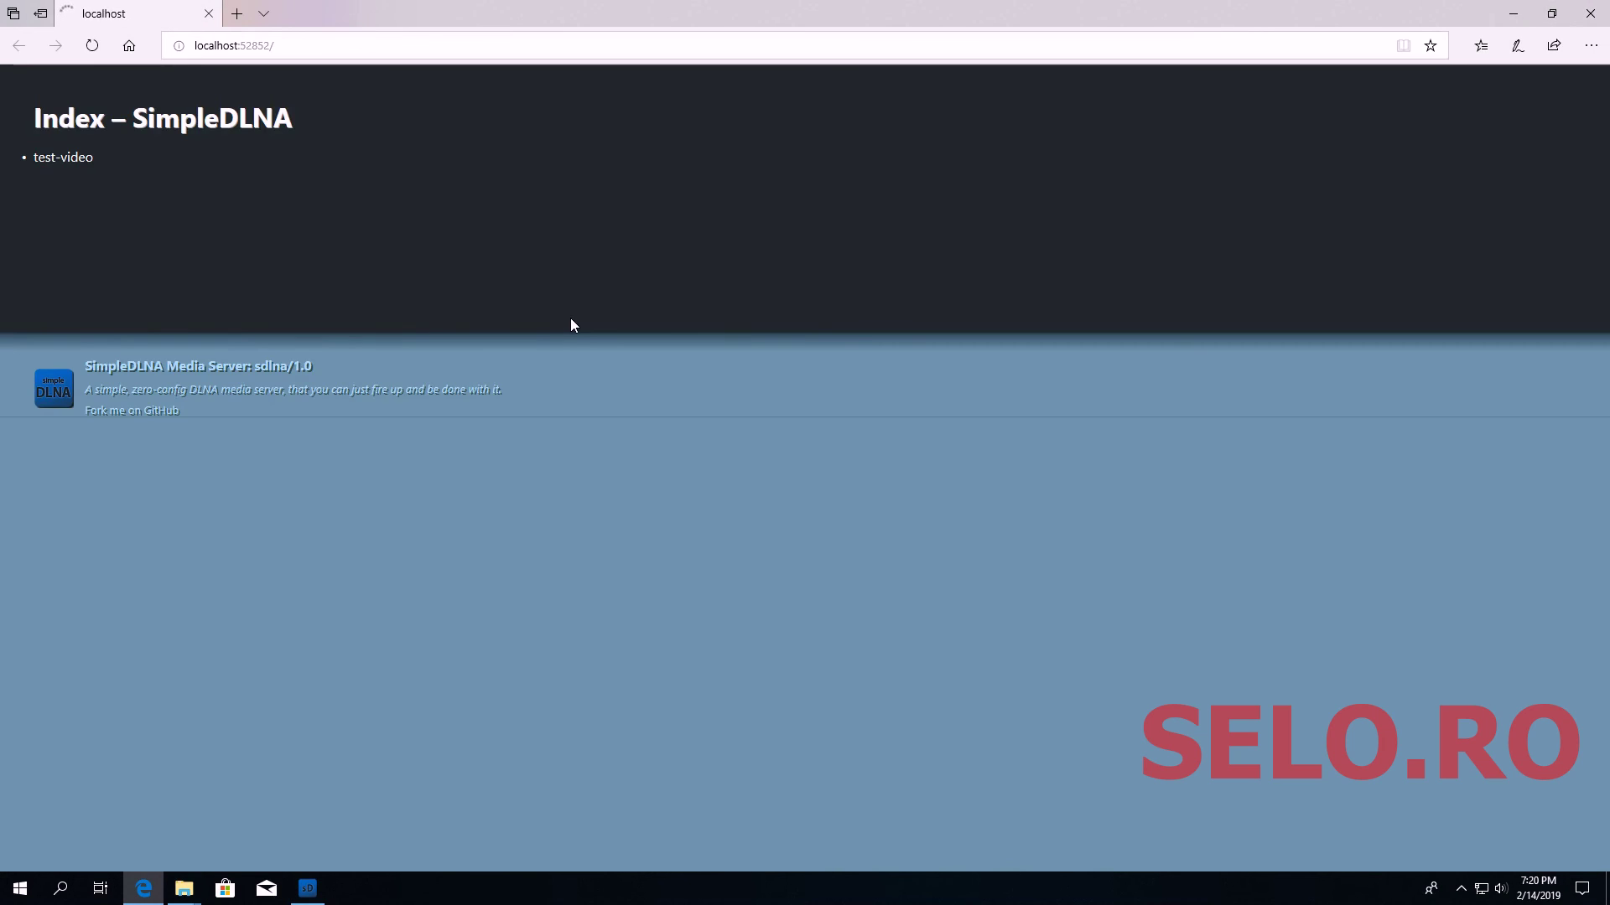
left_click(77, 160)
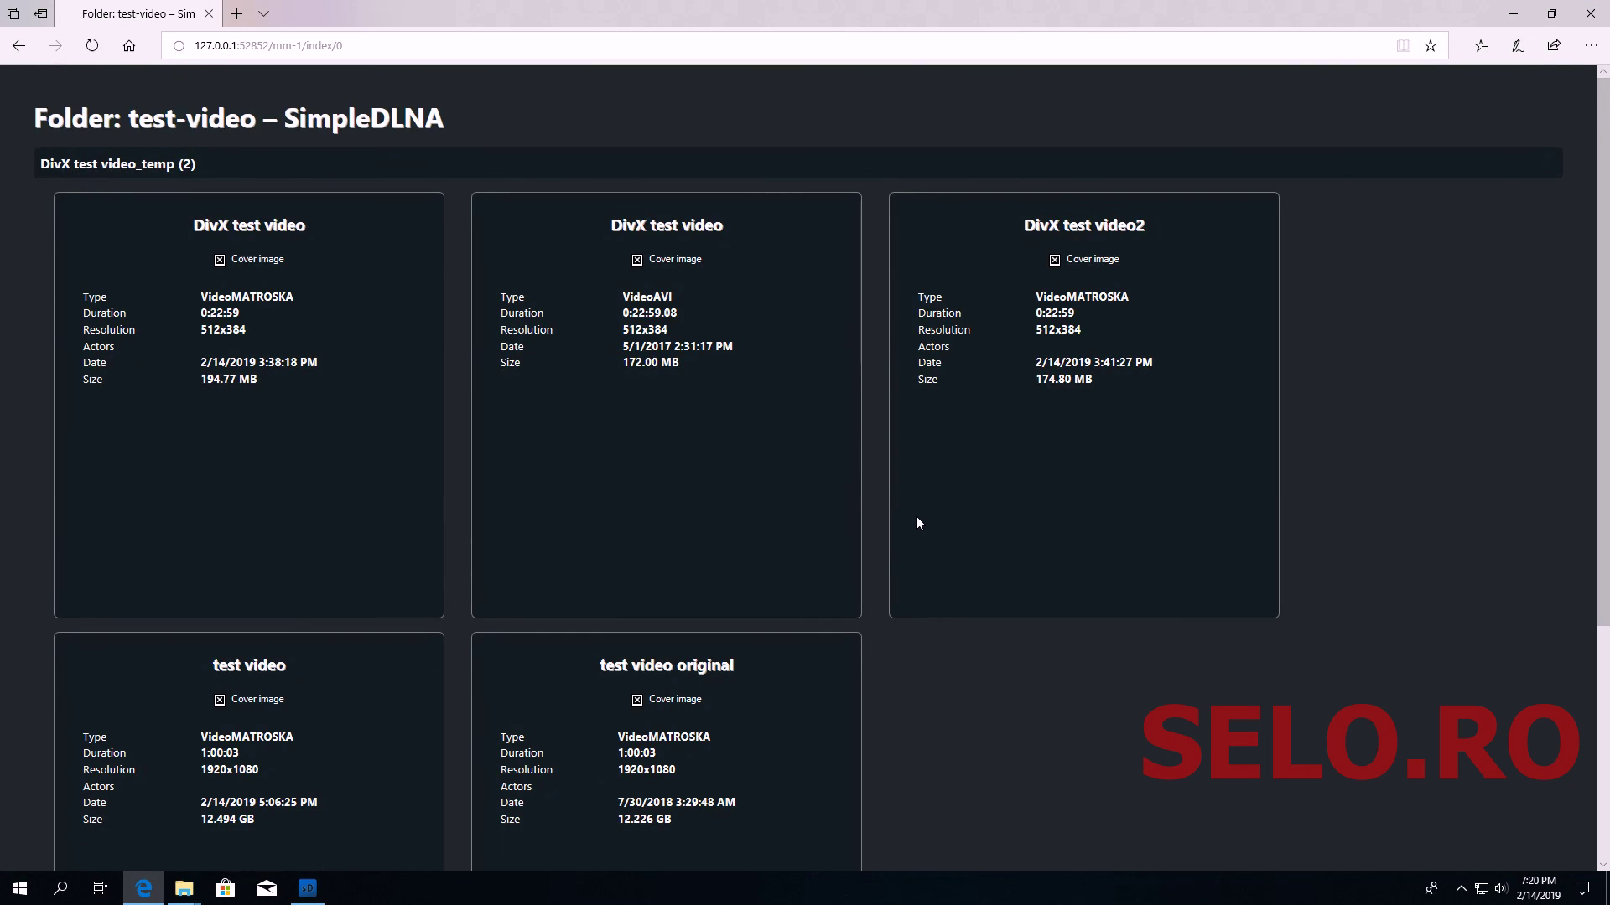
scroll(917, 517, "down", 4)
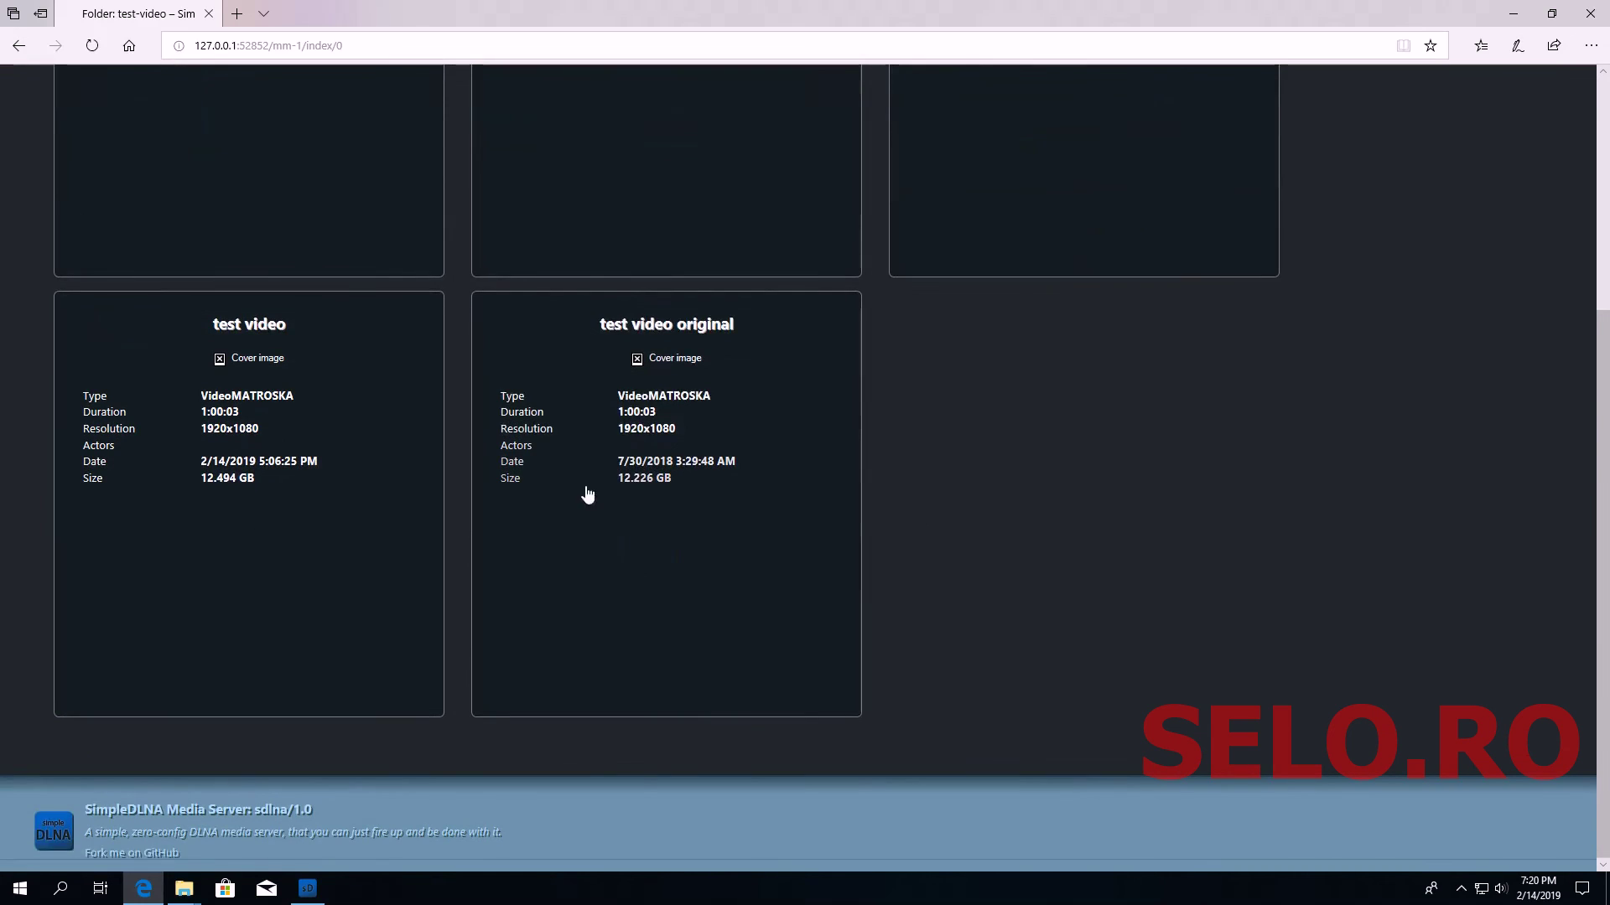
scroll(662, 461, "up", 4)
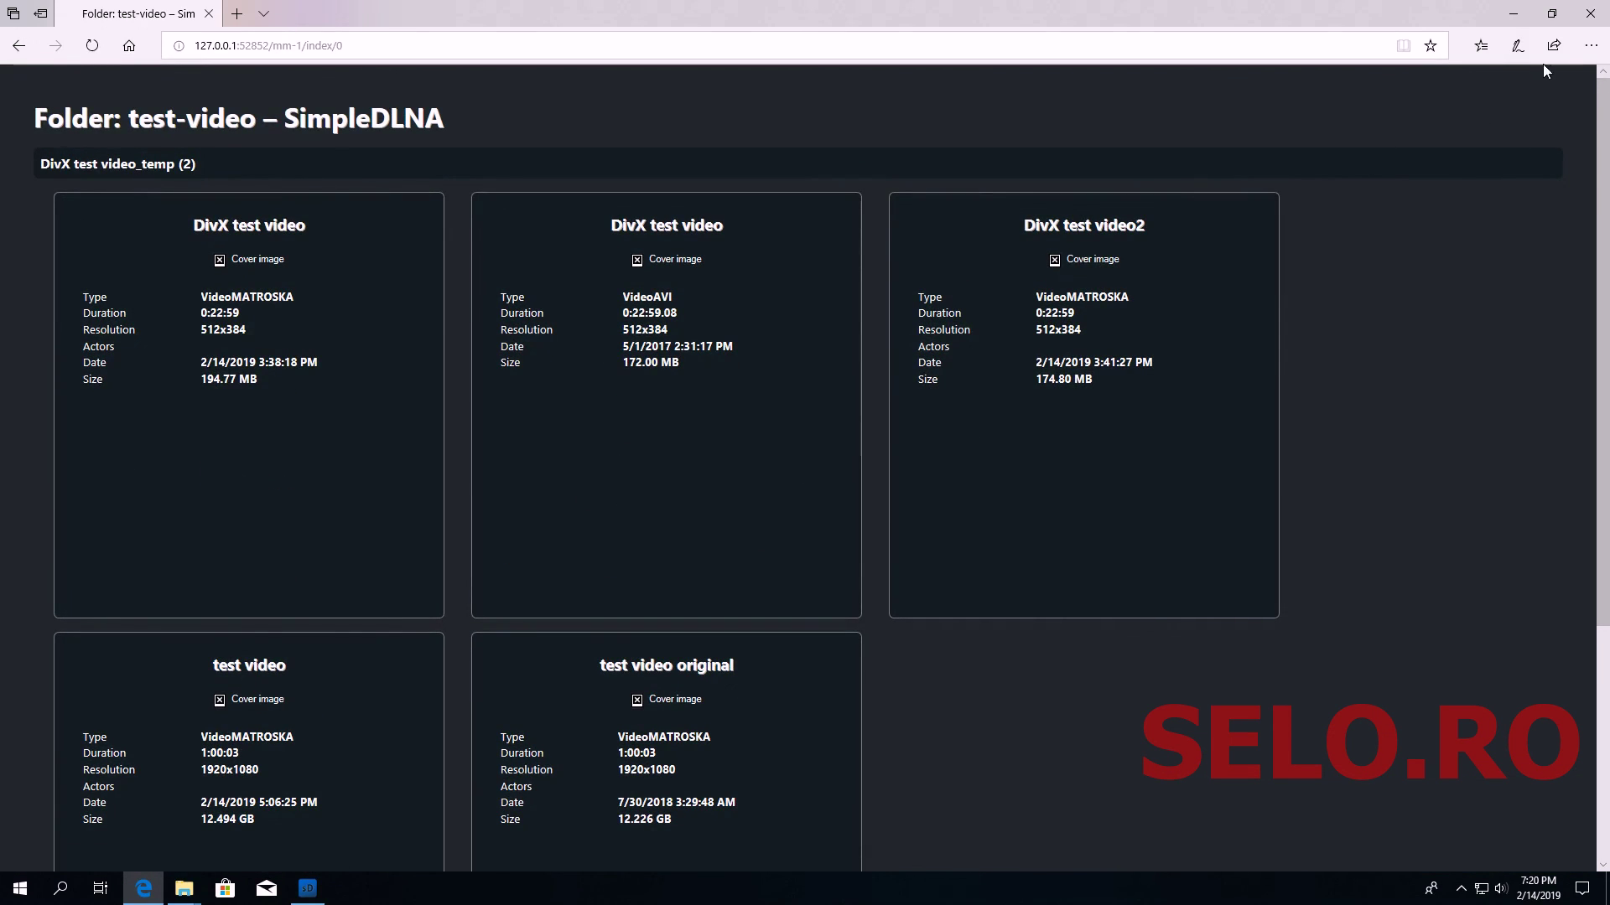
left_click(1516, 15)
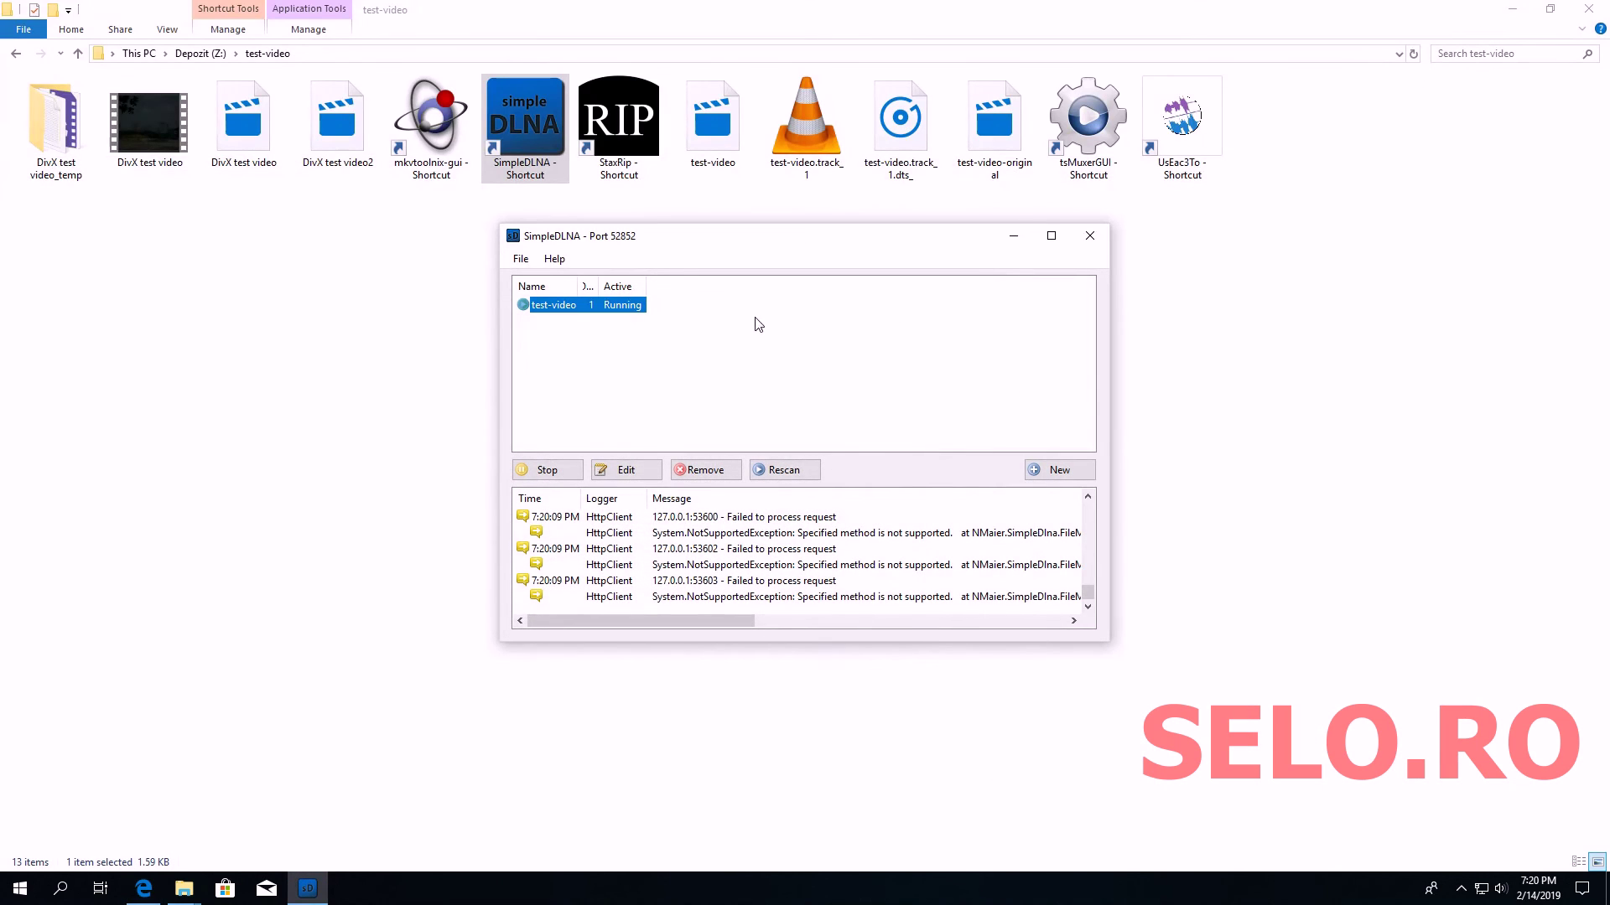
Open the SimpleDLNA homepage from the program's help
left_click(554, 259)
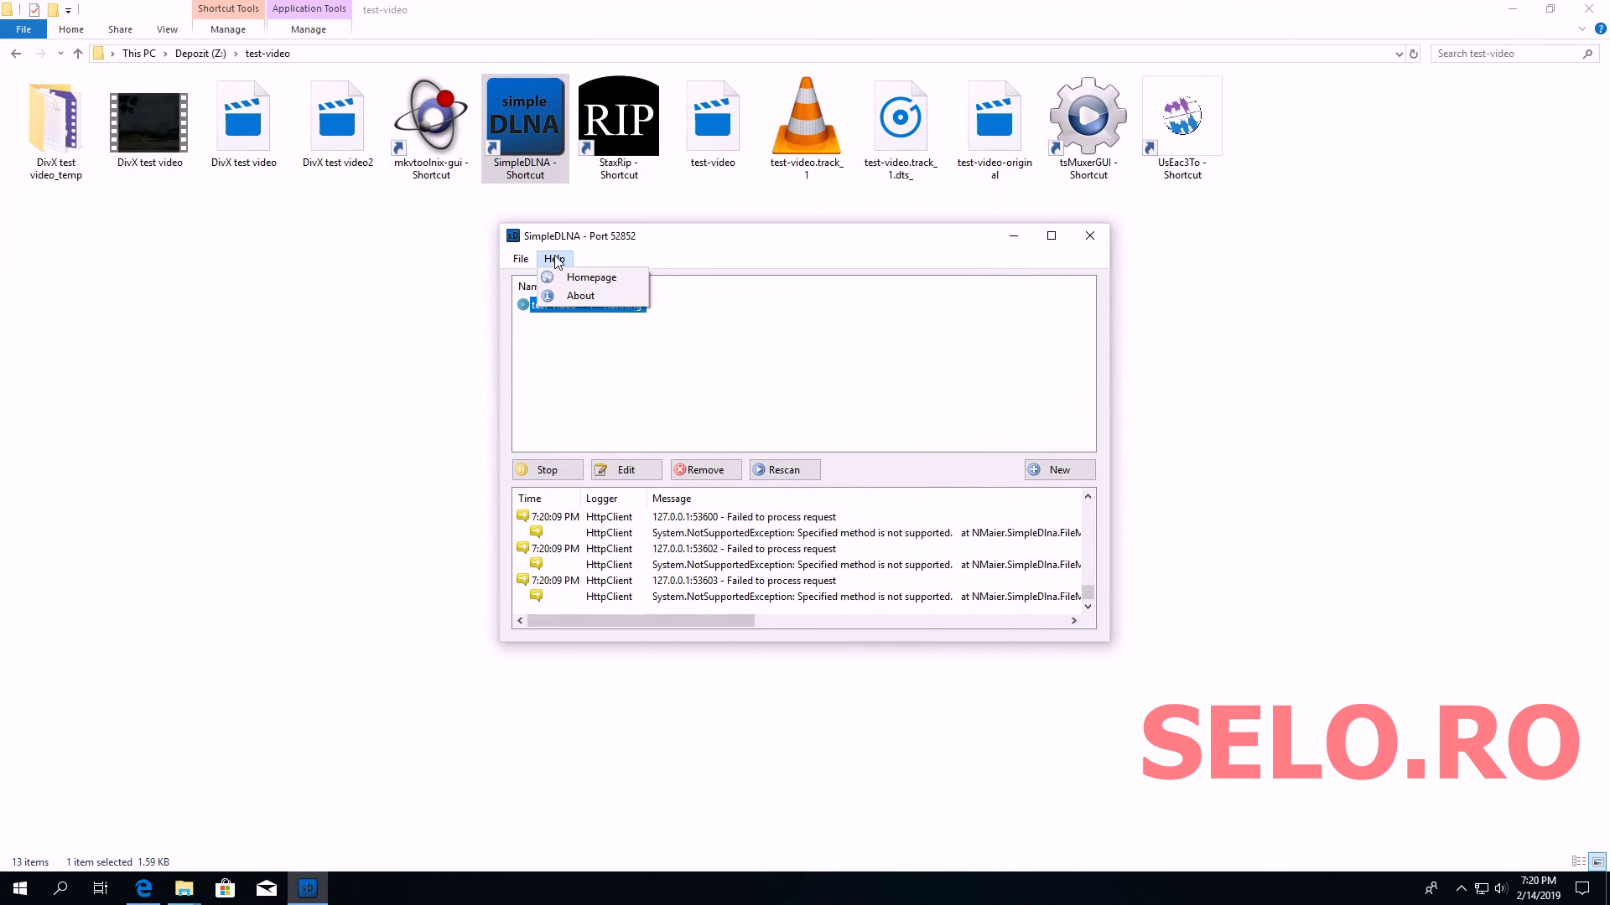
left_click(569, 284)
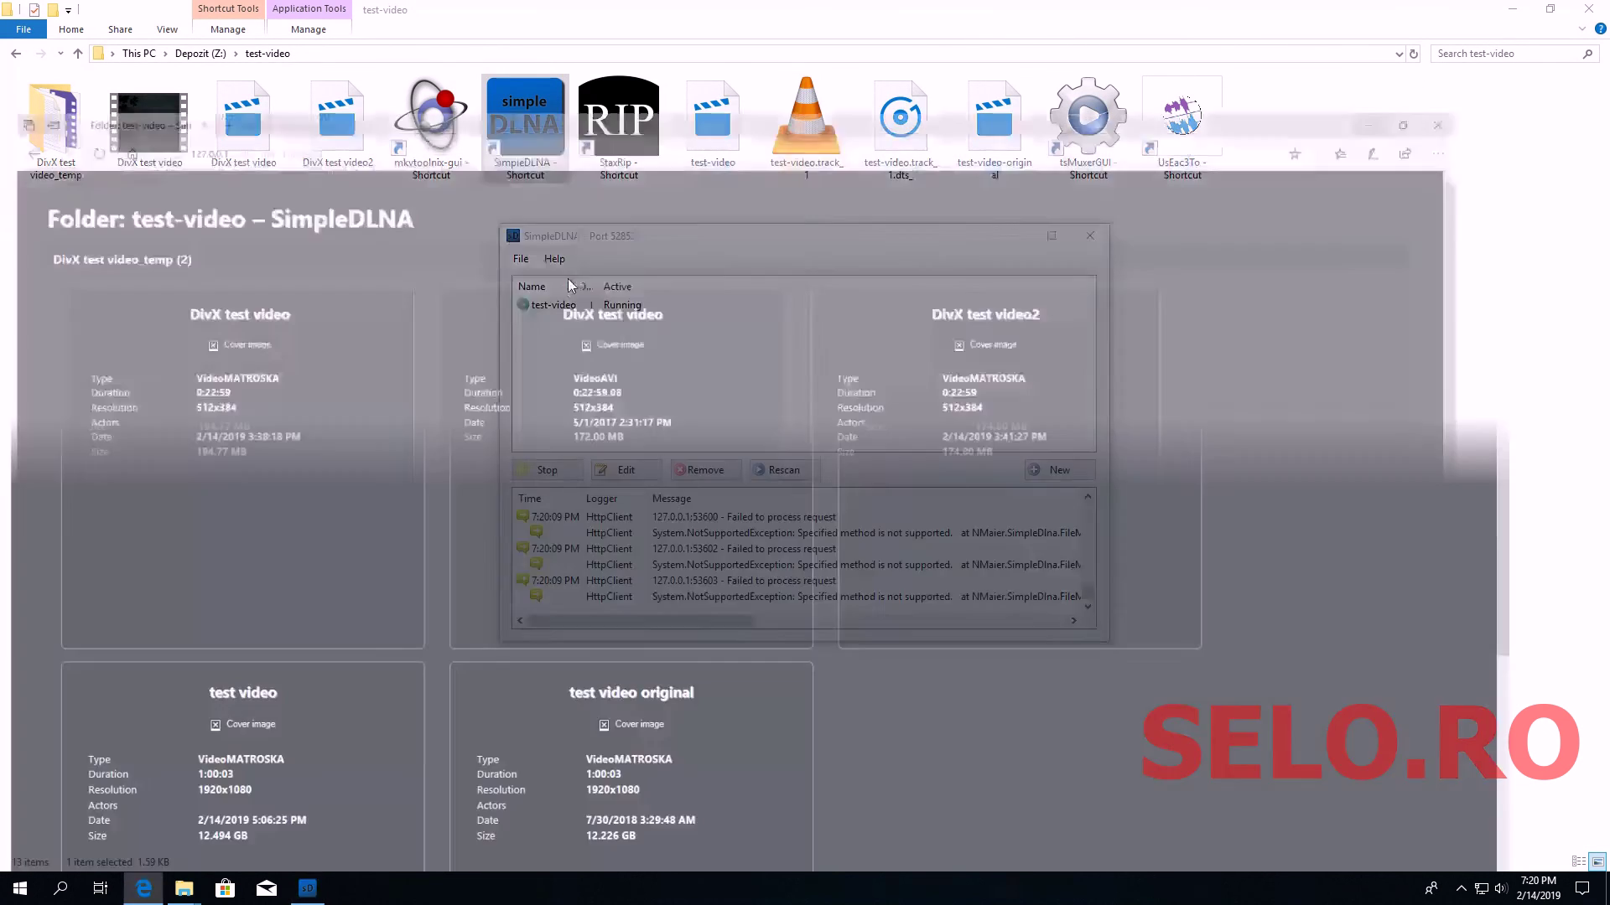